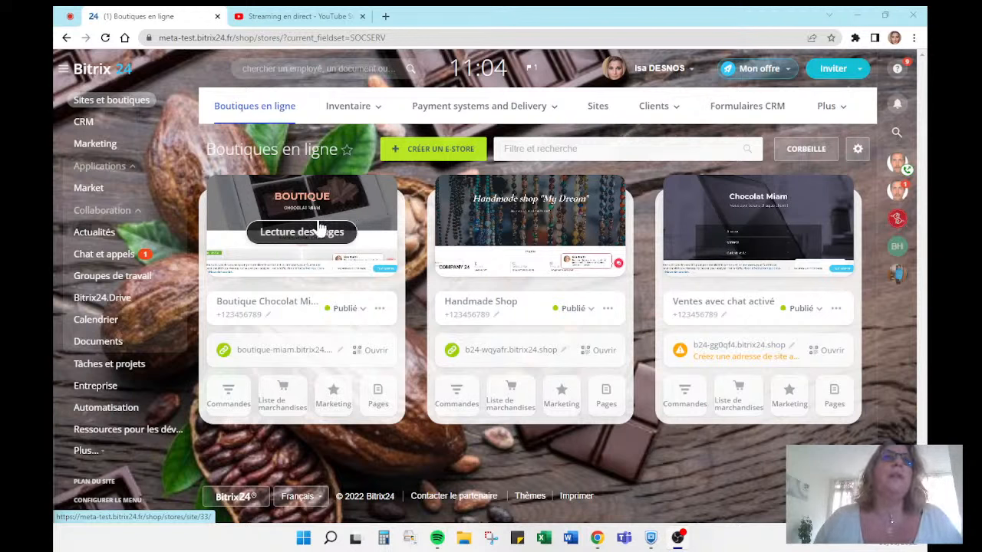
# Start a new e-store in the Sites et boutiques section using the Boutique Instagram template
pyautogui.click(107, 109)
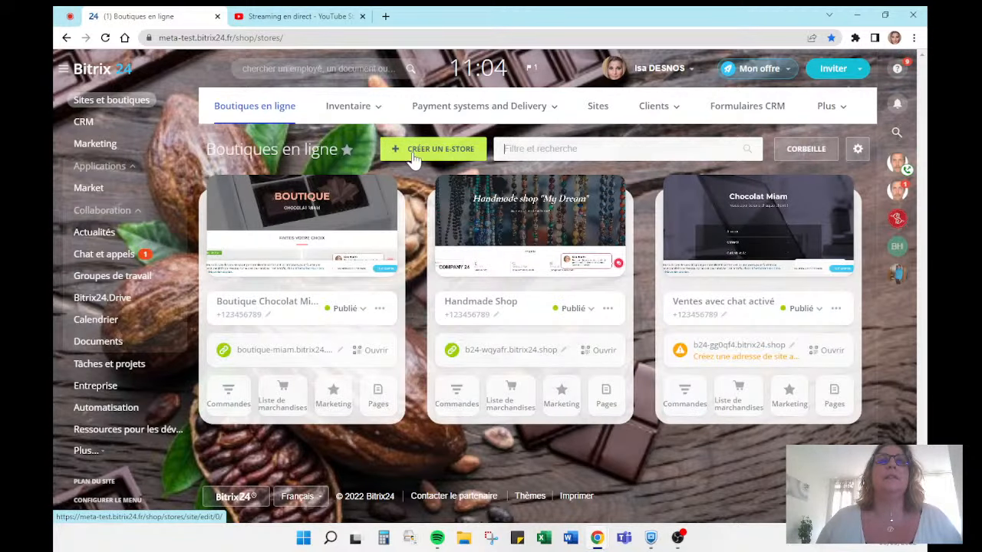
pyautogui.click(424, 156)
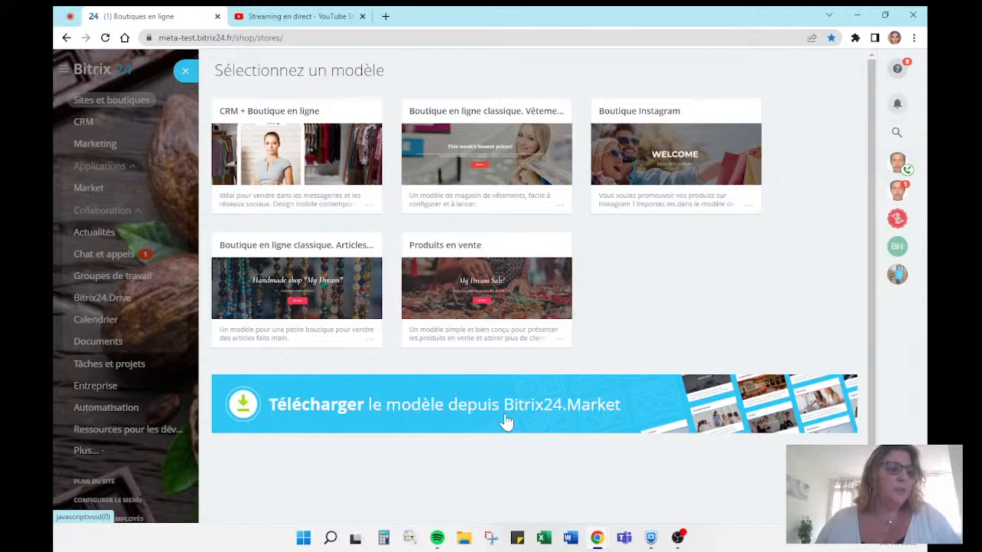
pyautogui.click(651, 159)
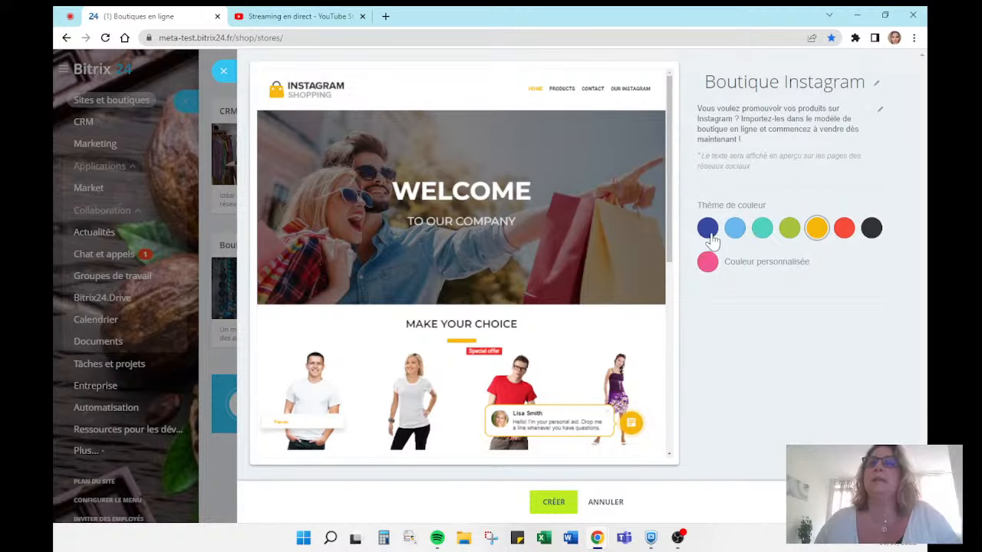
# Try the red, yellow and green preset colour themes on the Boutique Instagram template
pyautogui.click(844, 232)
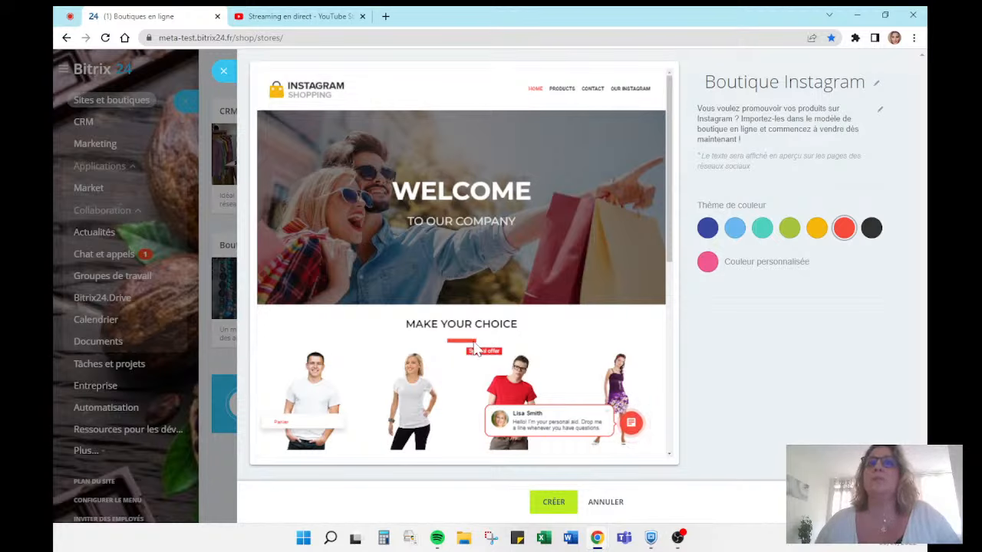
pyautogui.click(819, 232)
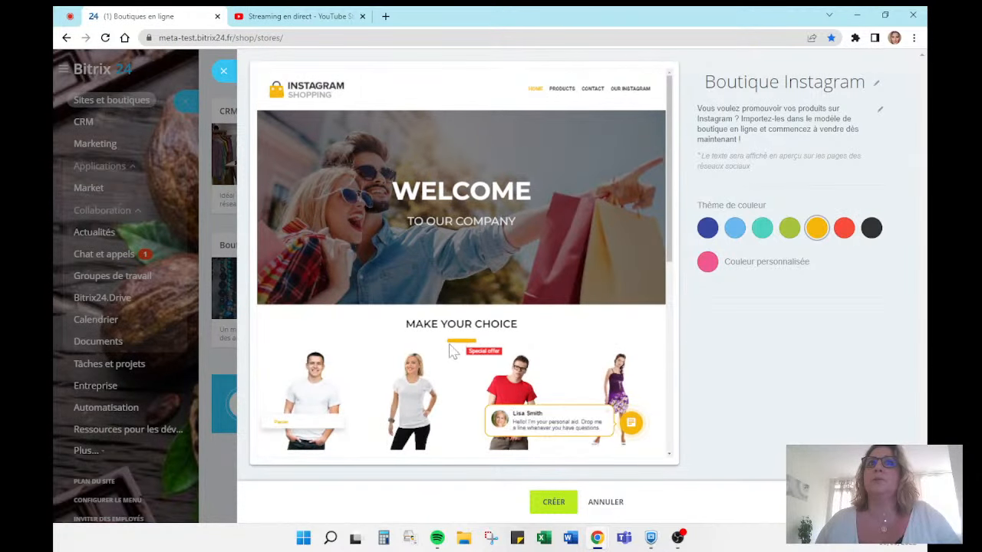
pyautogui.click(790, 228)
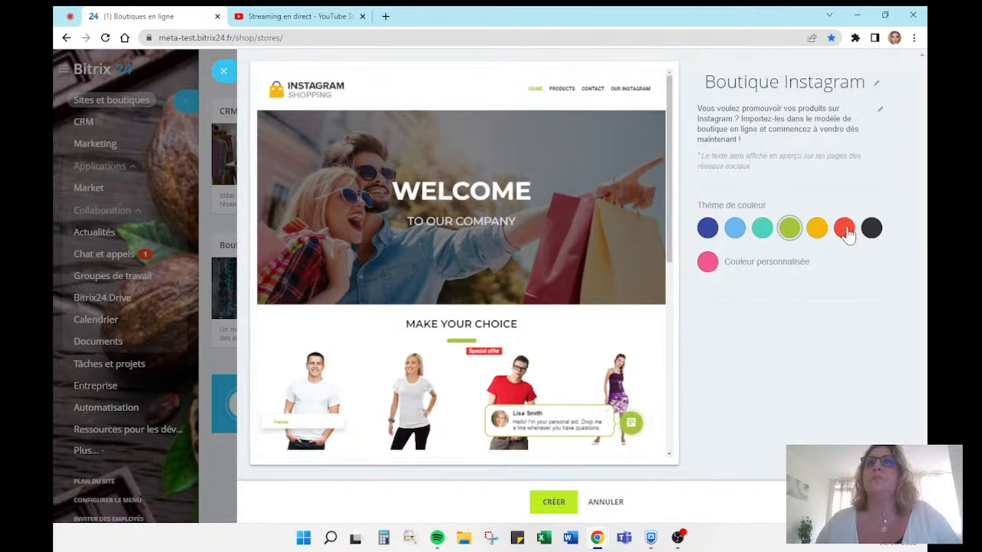
pyautogui.click(817, 229)
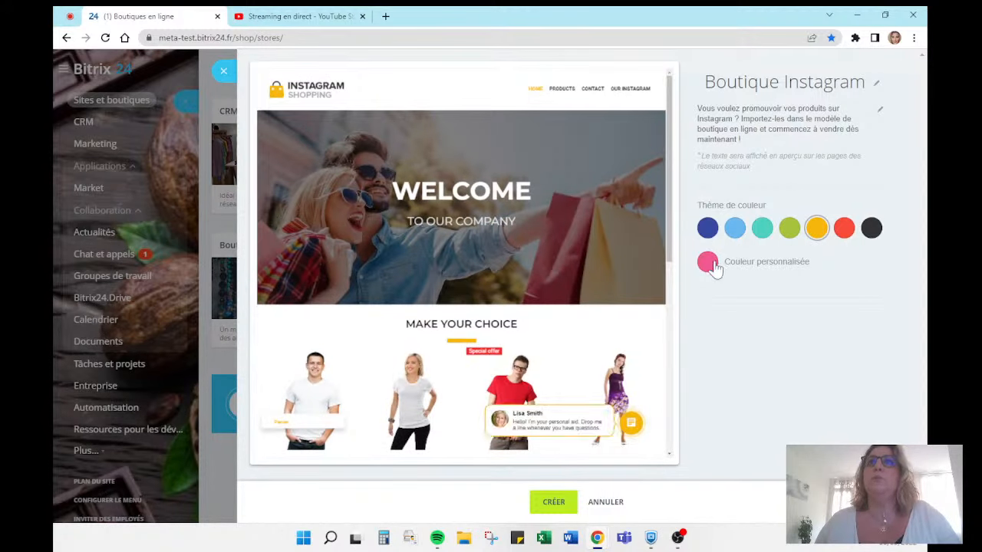
# Apply a custom light coral theme colour and create the shop as an online store not connected to Instagram
pyautogui.click(709, 263)
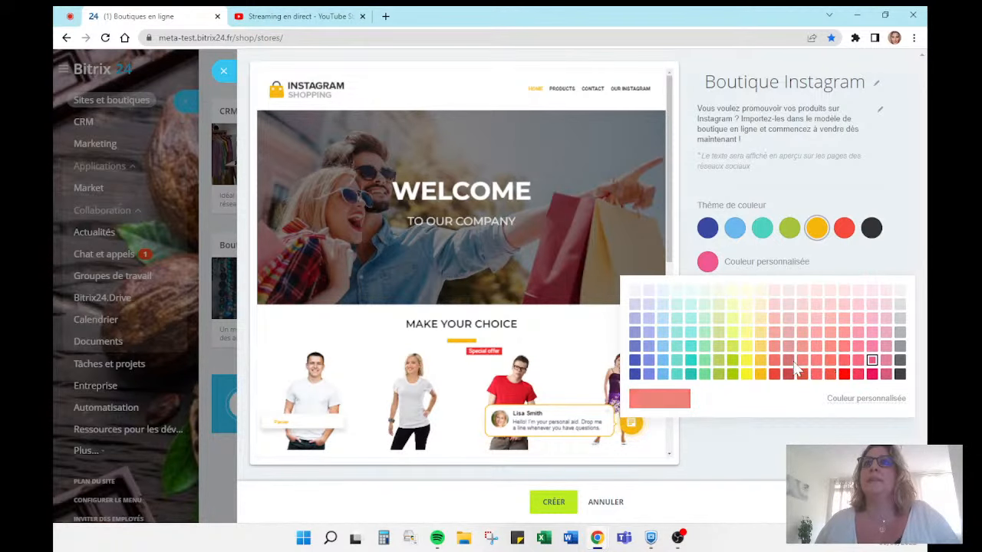
pyautogui.click(771, 356)
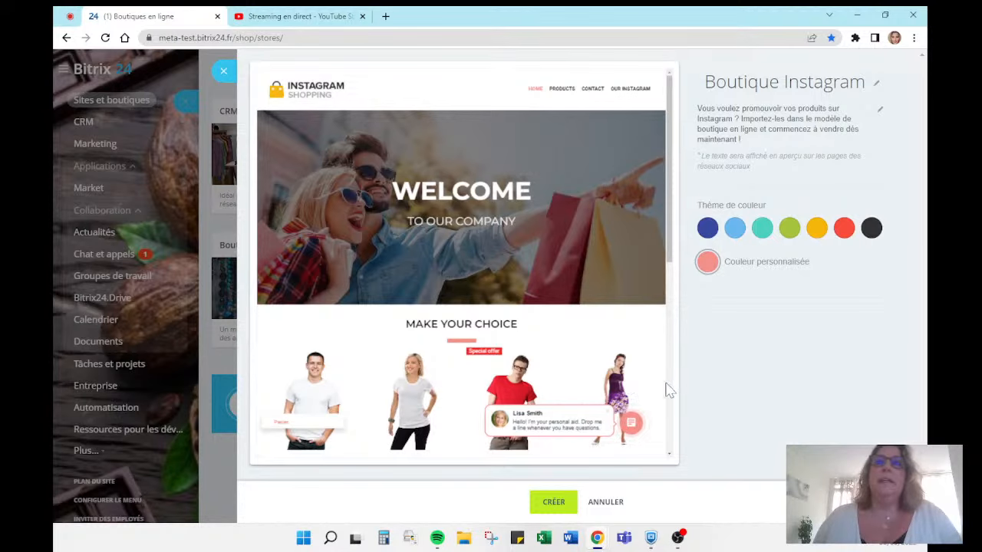
pyautogui.click(559, 505)
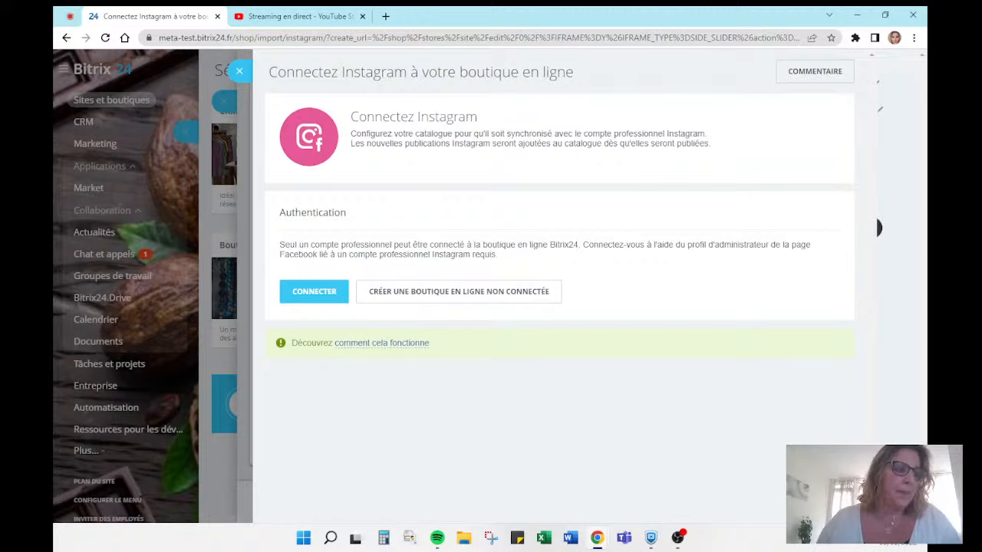
pyautogui.click(316, 297)
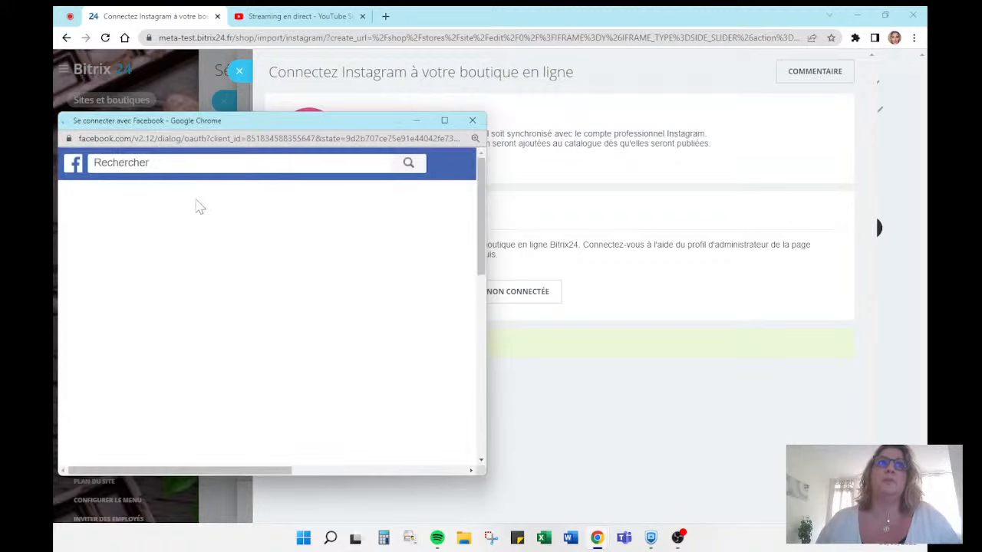
pyautogui.click(472, 120)
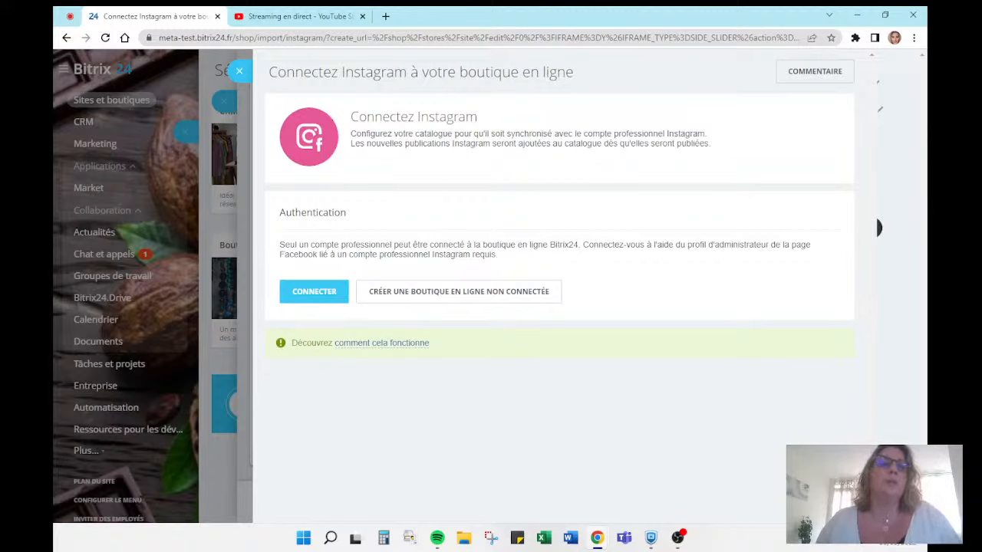
pyautogui.click(453, 299)
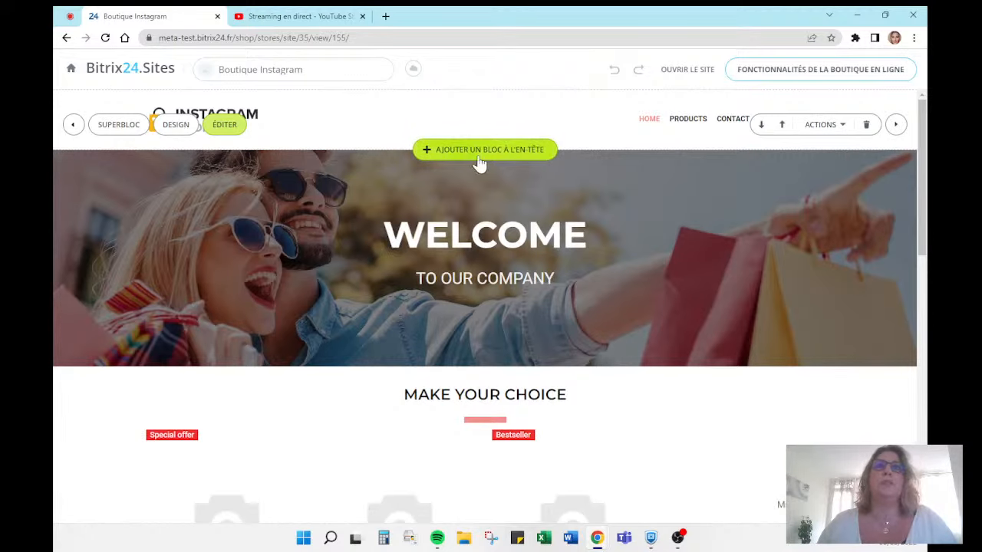
# Review the new shop page from the welcome banner through the product list to the contact form
pyautogui.scroll(-5, 515, 250)
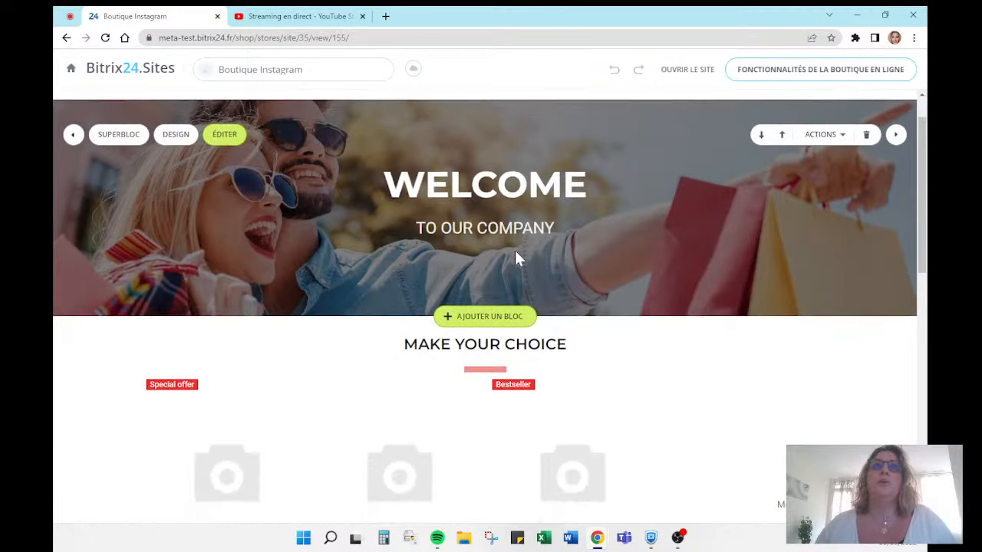
pyautogui.scroll(-1, 517, 249)
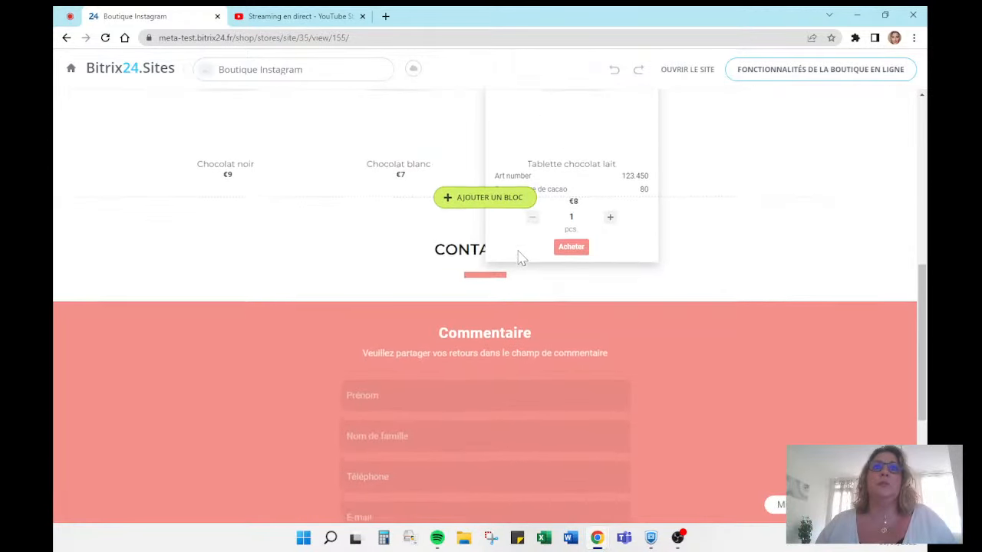
pyautogui.scroll(5, 517, 250)
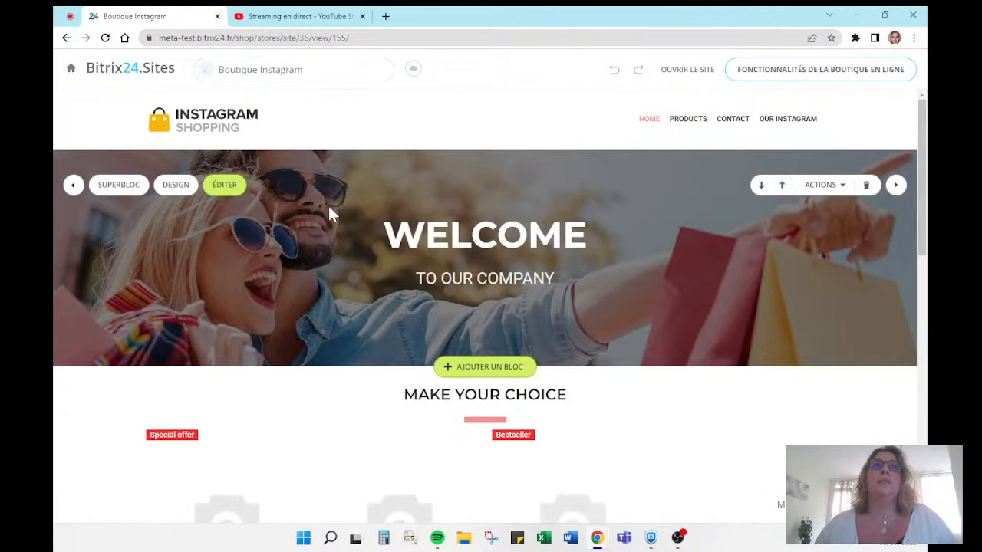
pyautogui.scroll(-2, 330, 211)
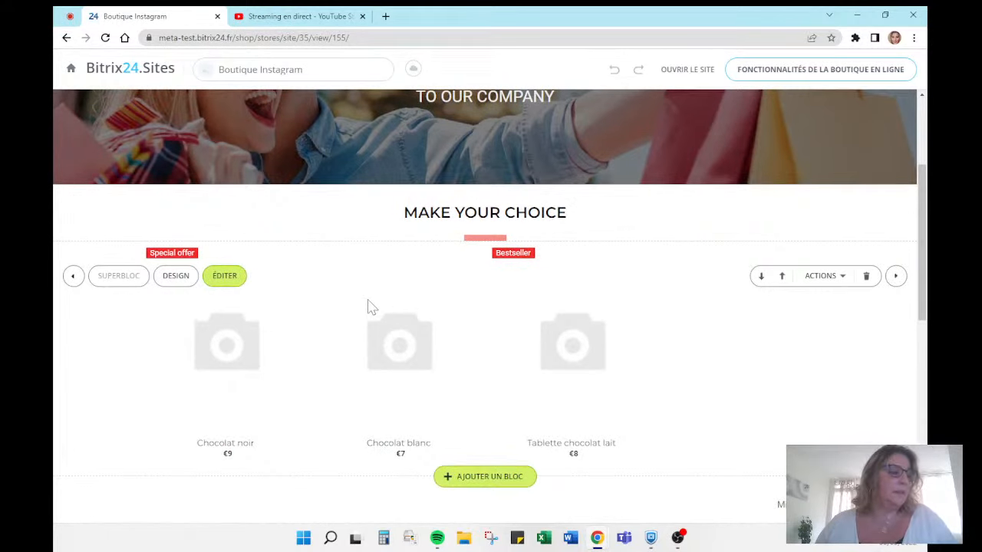
pyautogui.scroll(-3, 368, 307)
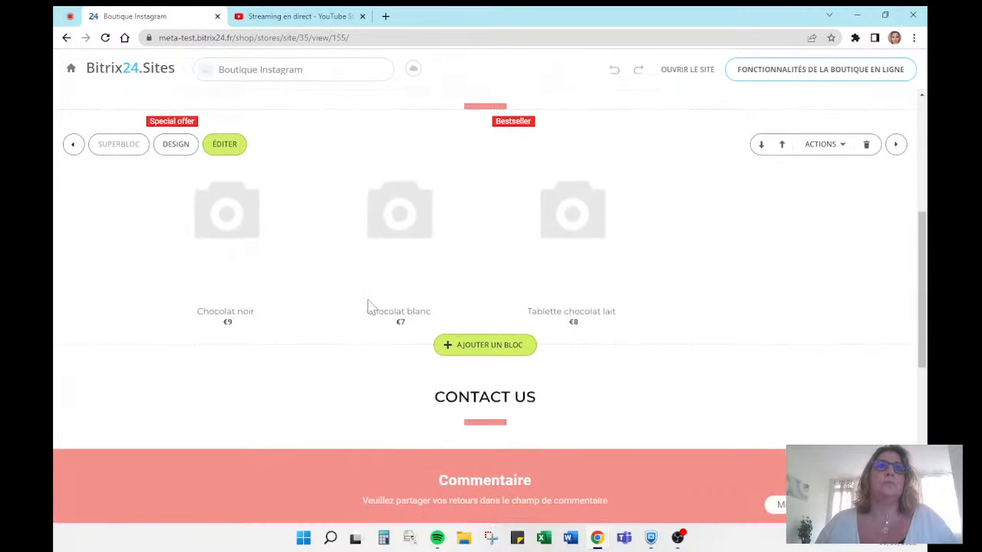
pyautogui.scroll(10, 359, 338)
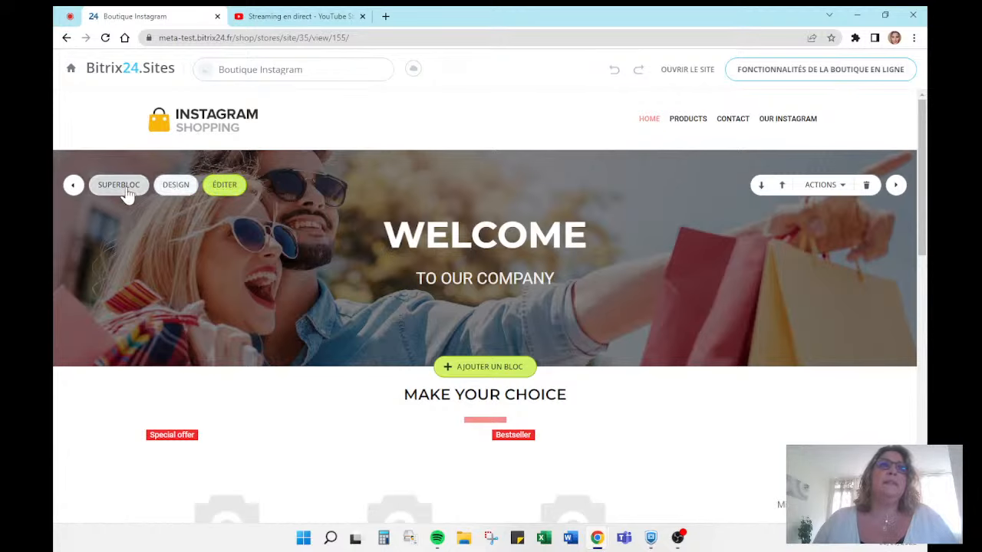
# Hide and show the welcome banner's block controls and examine its list of available block actions
pyautogui.click(72, 188)
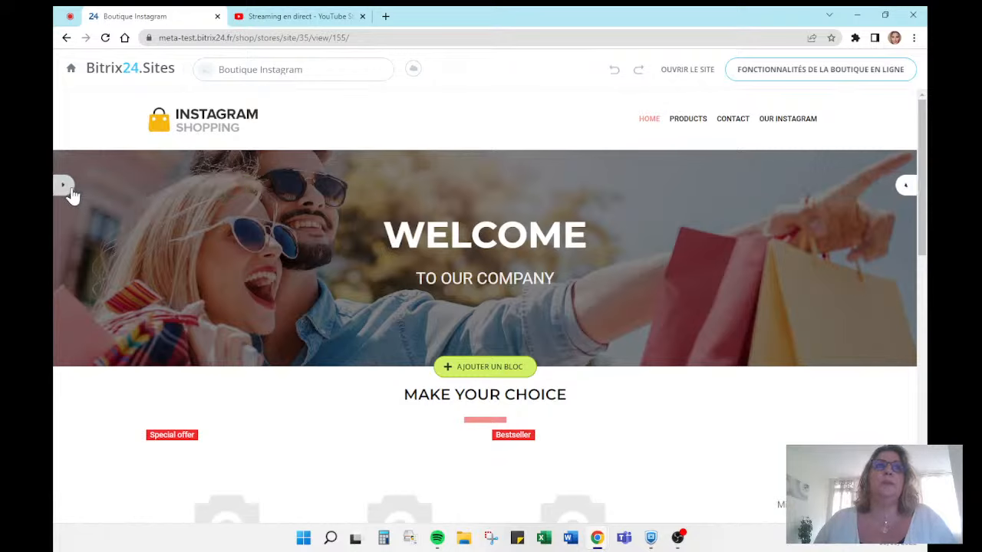
pyautogui.click(66, 189)
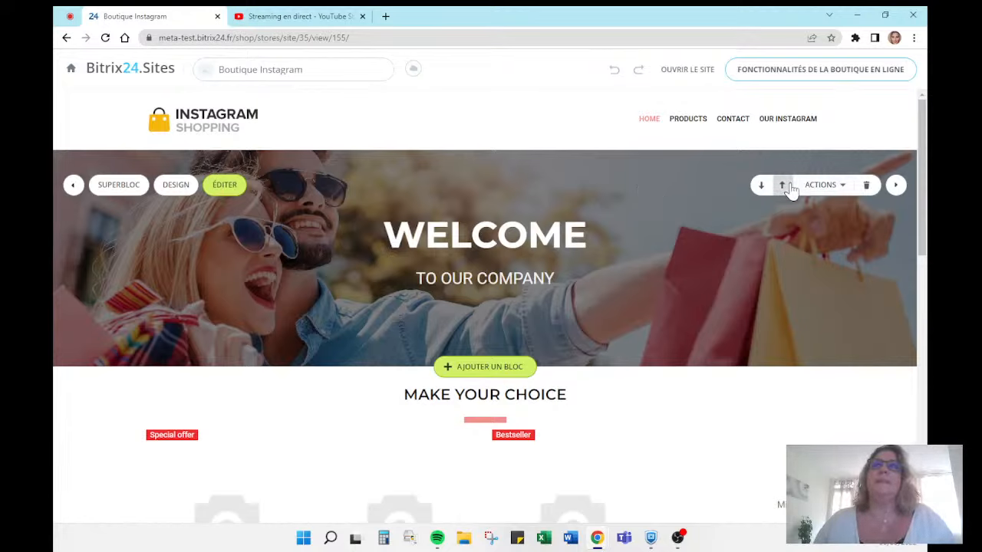
pyautogui.click(843, 192)
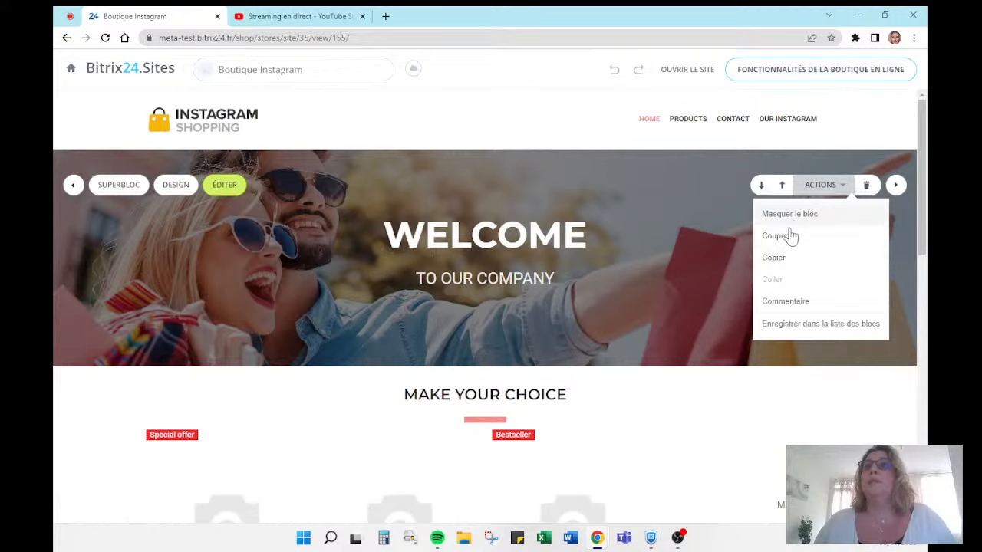
pyautogui.click(844, 191)
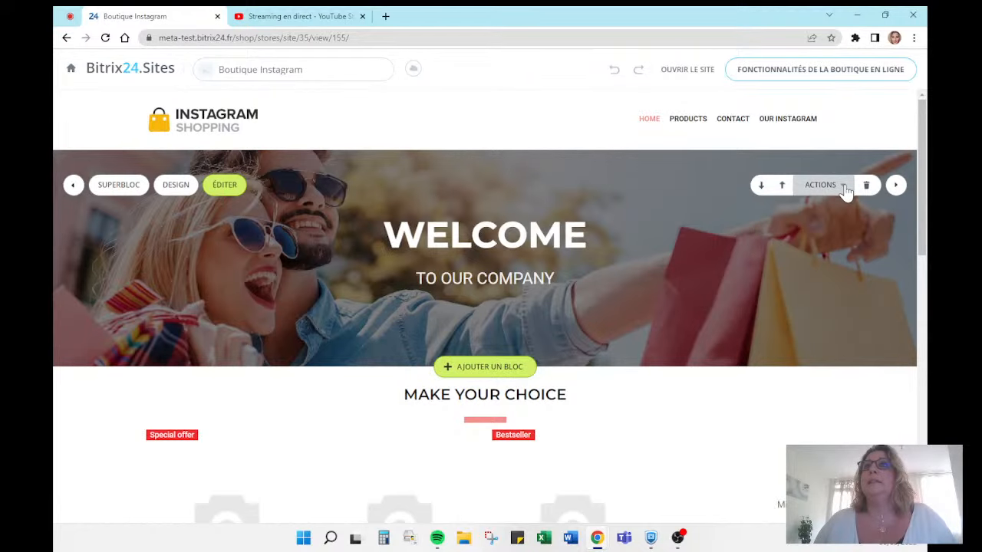
# Swap the welcome banner with the MAKE YOUR CHOICE heading block and restore their original order
pyautogui.click(783, 187)
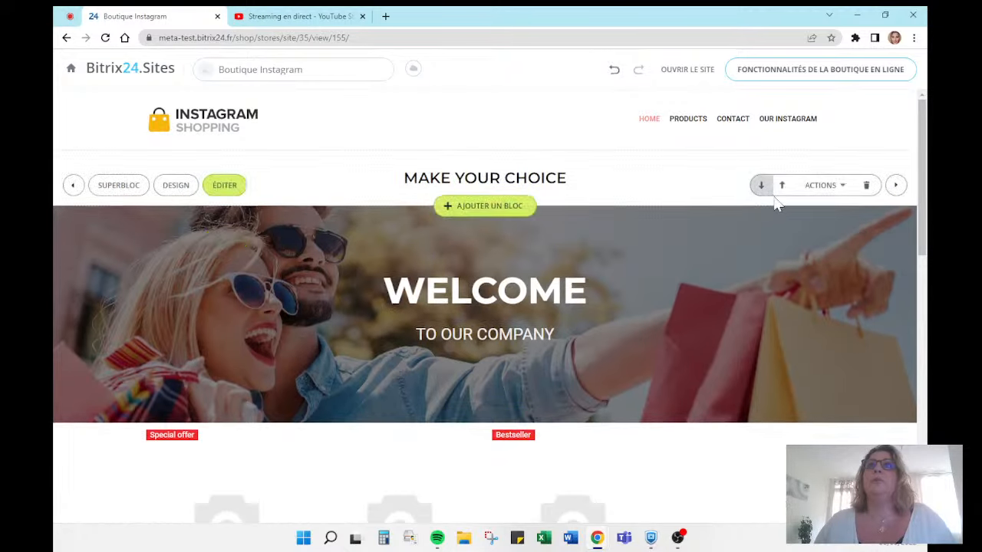
pyautogui.click(762, 187)
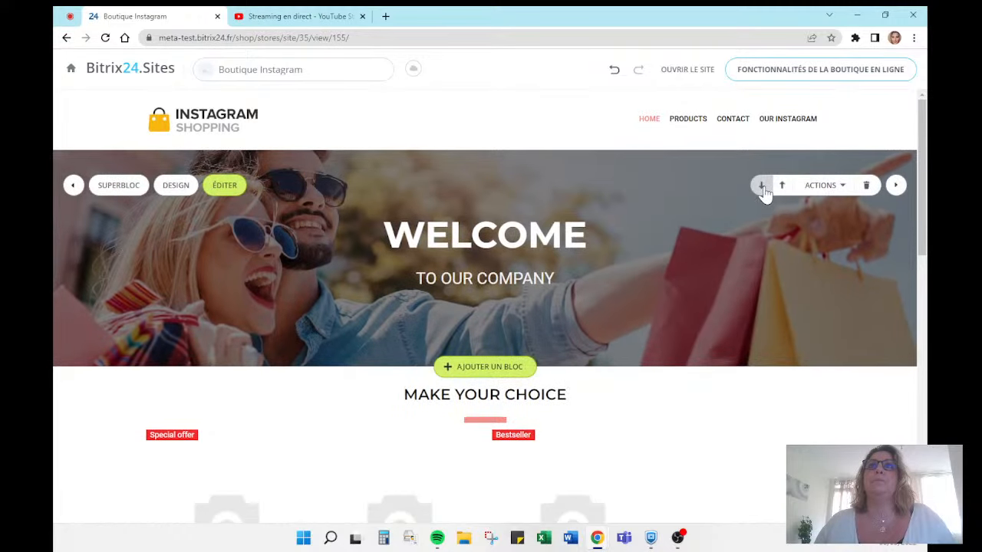
pyautogui.click(895, 187)
pyautogui.click(899, 187)
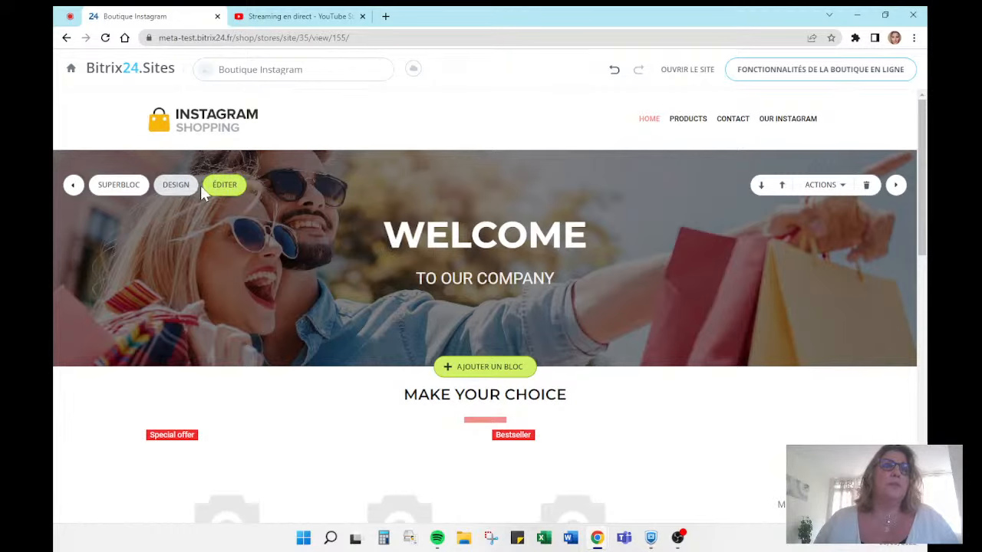
pyautogui.click(223, 187)
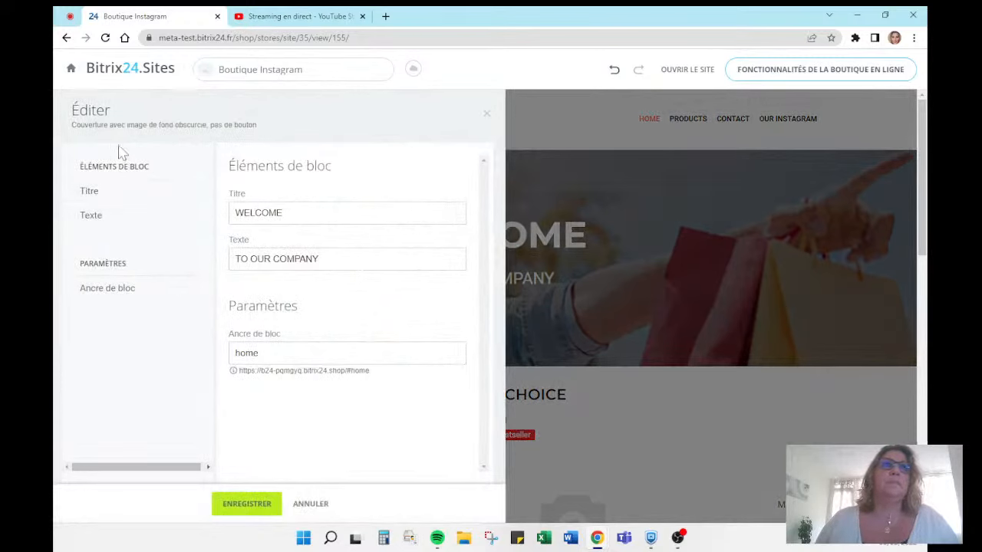
pyautogui.click(300, 216)
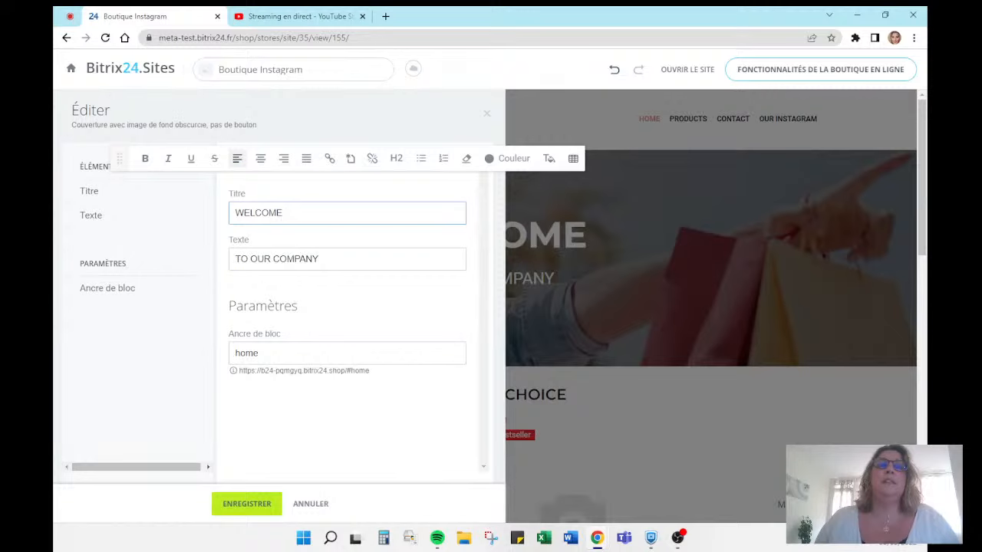
pyautogui.moveTo(285, 213); pyautogui.dragTo(235, 213)
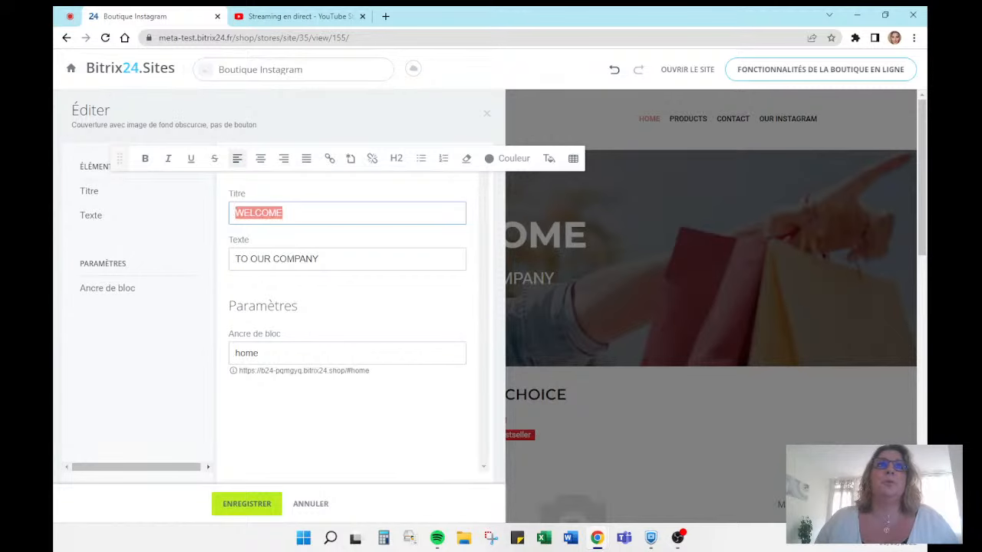
pyautogui.click(486, 115)
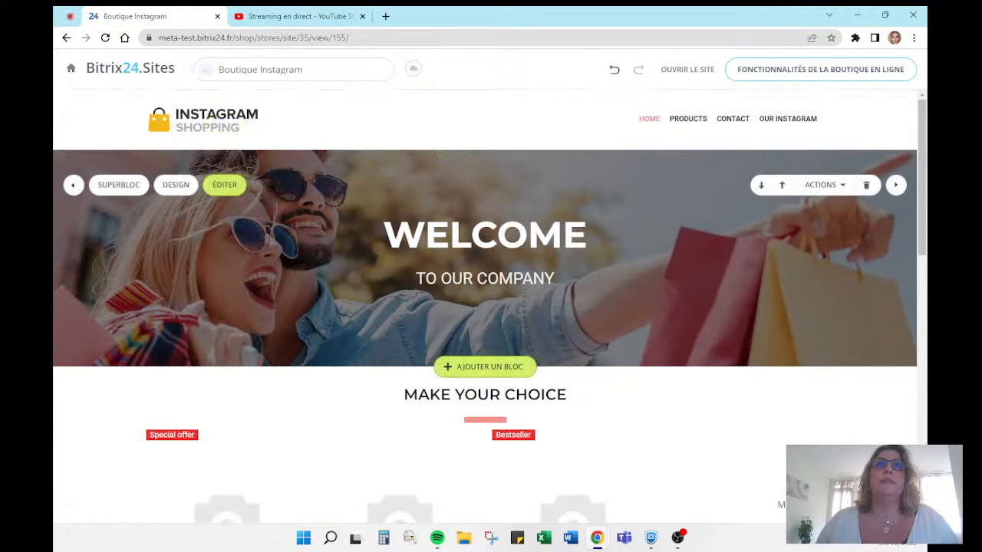
# Replace the welcome banner's title with BIENVENUE in the block's content settings
pyautogui.click(225, 185)
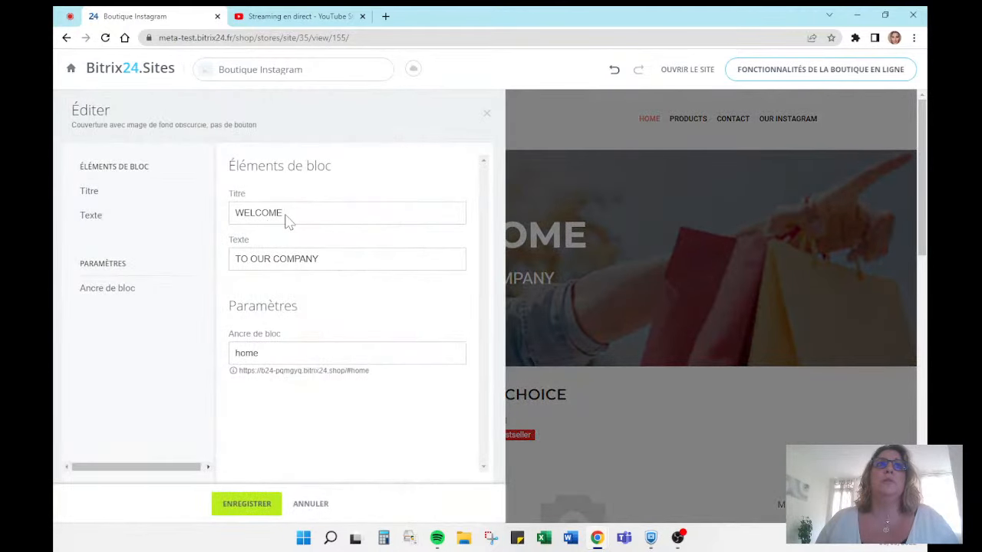
pyautogui.moveTo(283, 213); pyautogui.dragTo(202, 219)
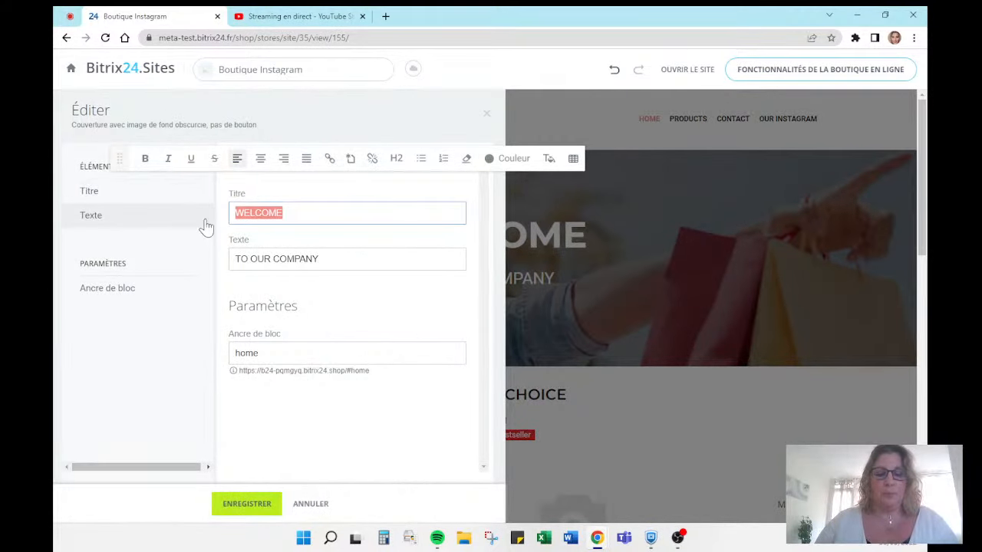
pyautogui.write('BIENVEN')
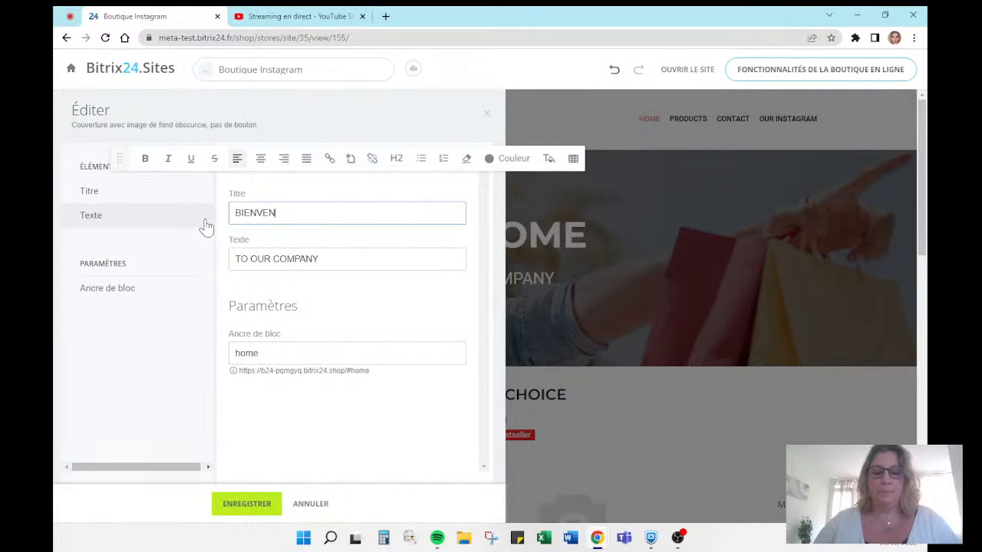
pyautogui.write('UE')
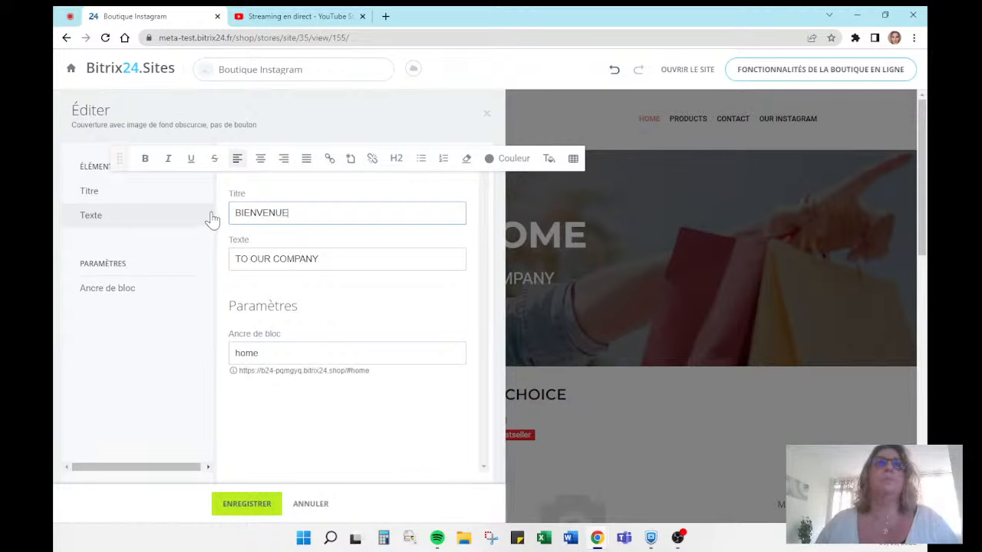
# Replace the welcome banner's text line with CHOCOLAT MIAM and save the block's content
pyautogui.click(338, 263)
pyautogui.moveTo(338, 263); pyautogui.dragTo(231, 260)
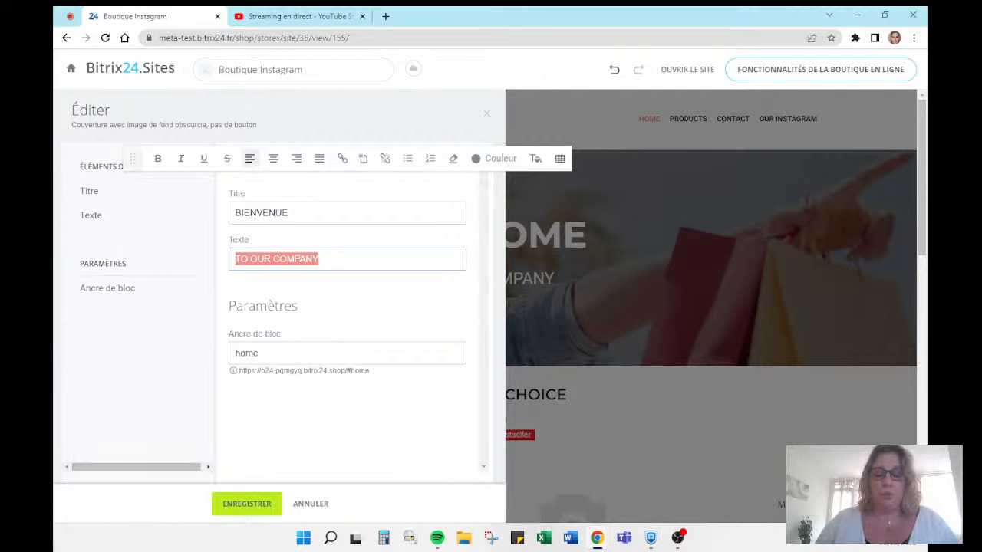
pyautogui.write('MIAM')
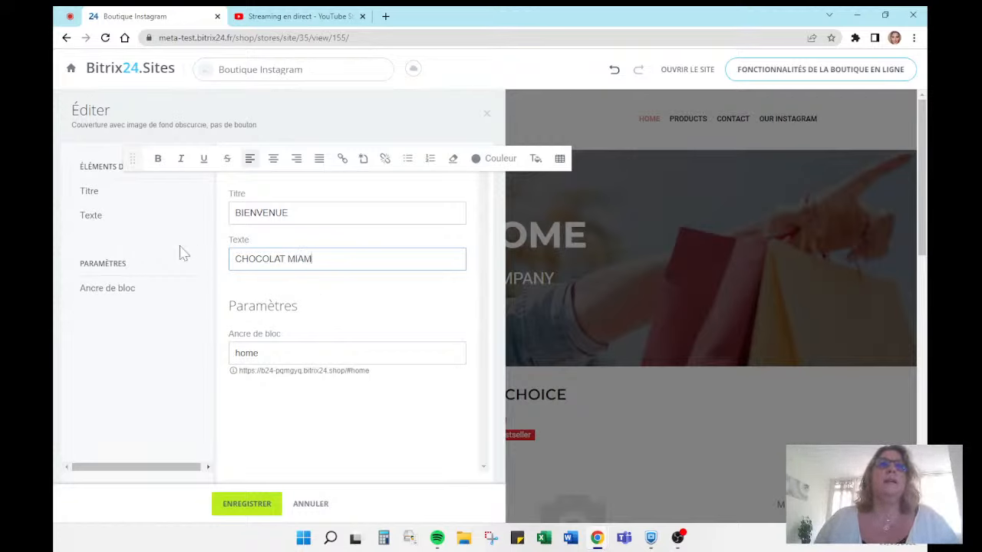
pyautogui.click(249, 506)
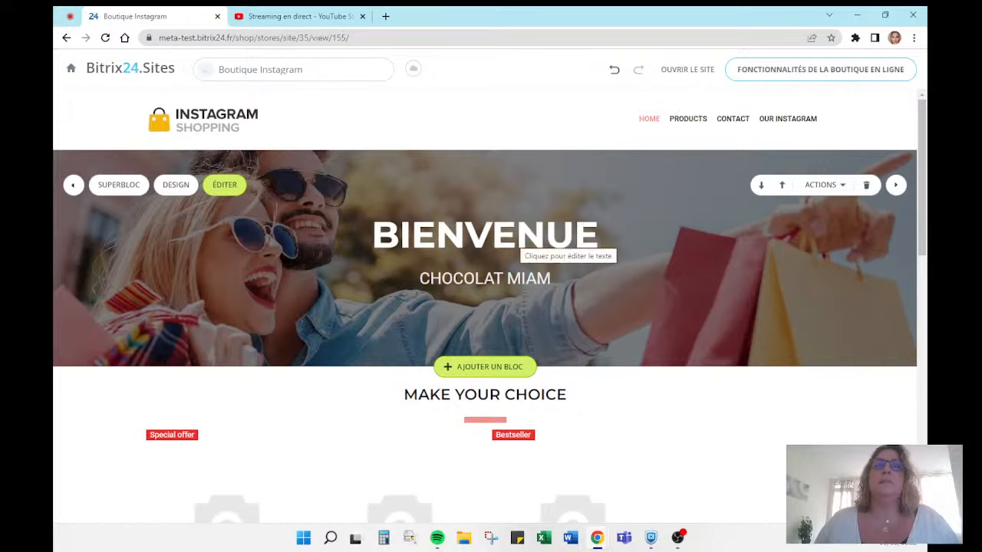
# Toggle bold and underline on the banner's BIENVENUE title and restore its original formatting
pyautogui.click(493, 236)
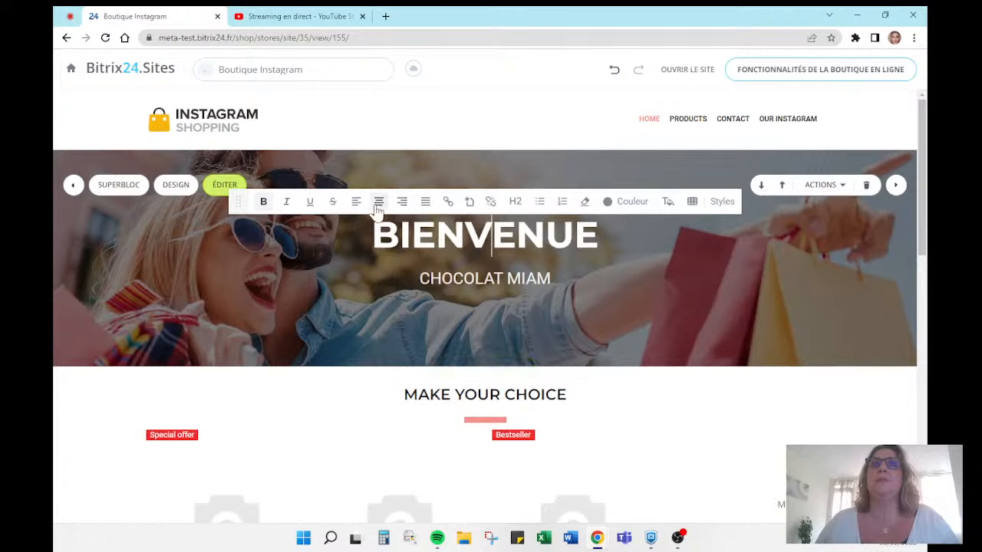
pyautogui.moveTo(601, 237); pyautogui.dragTo(373, 237)
pyautogui.click(264, 201)
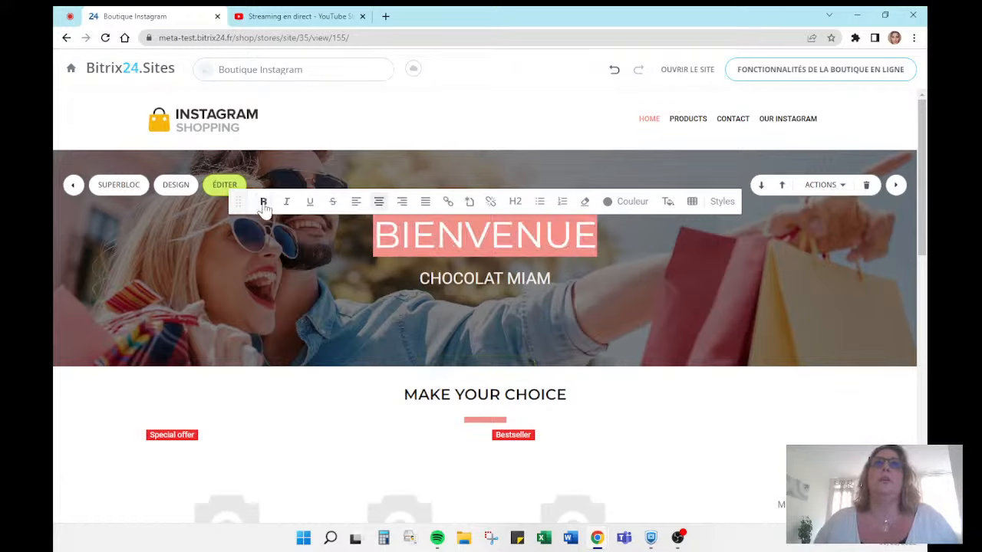
pyautogui.click(263, 201)
pyautogui.click(310, 202)
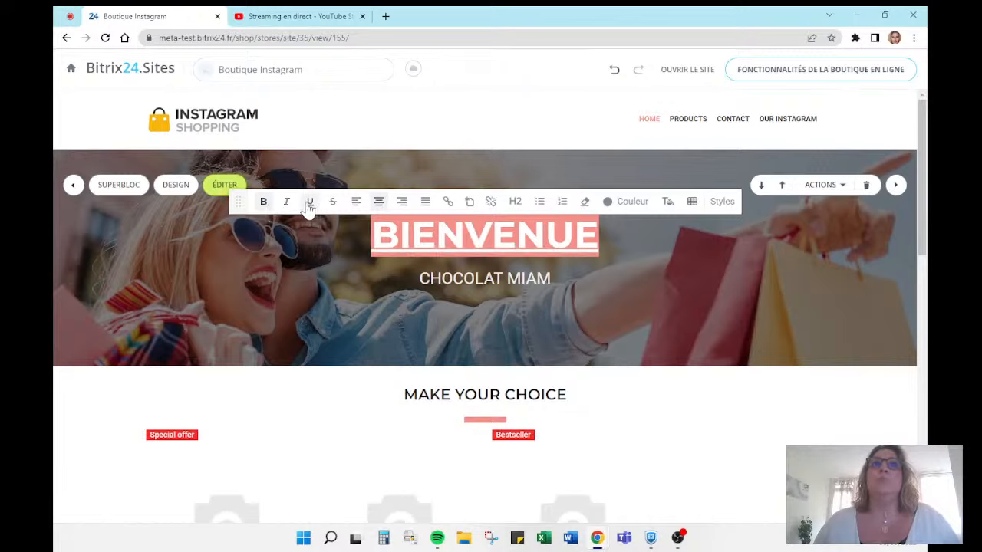
pyautogui.click(310, 202)
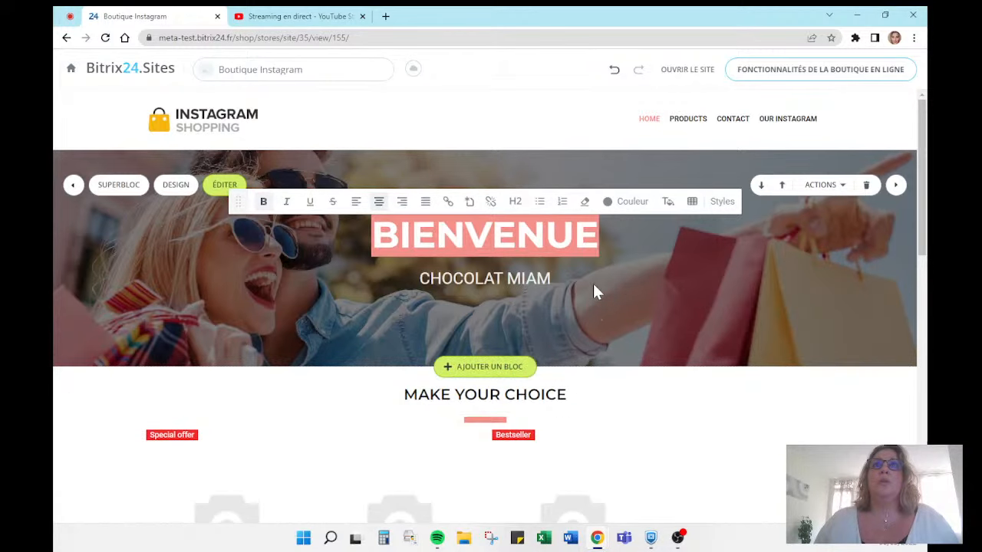
# Open the welcome banner's design settings and examine the available background image modes
pyautogui.click(175, 185)
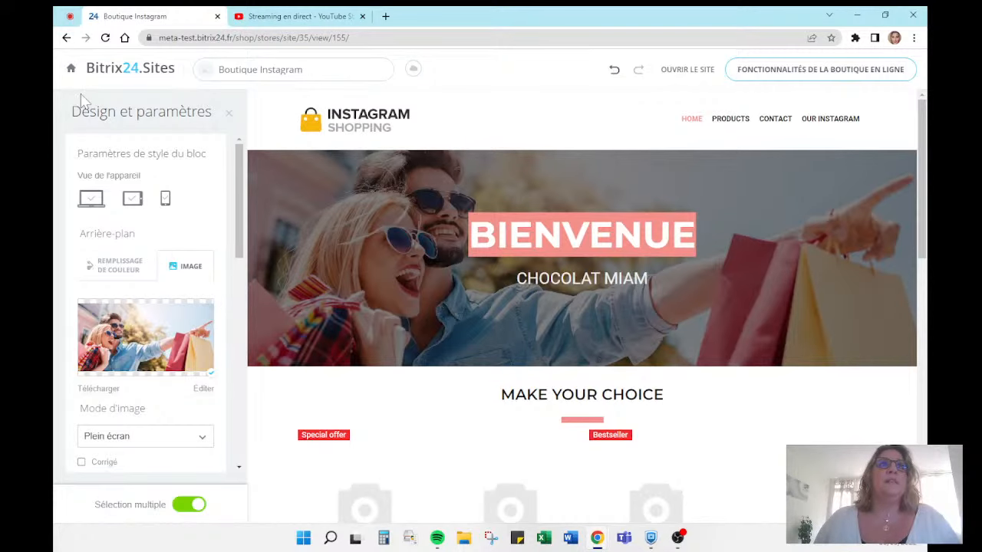
pyautogui.click(228, 114)
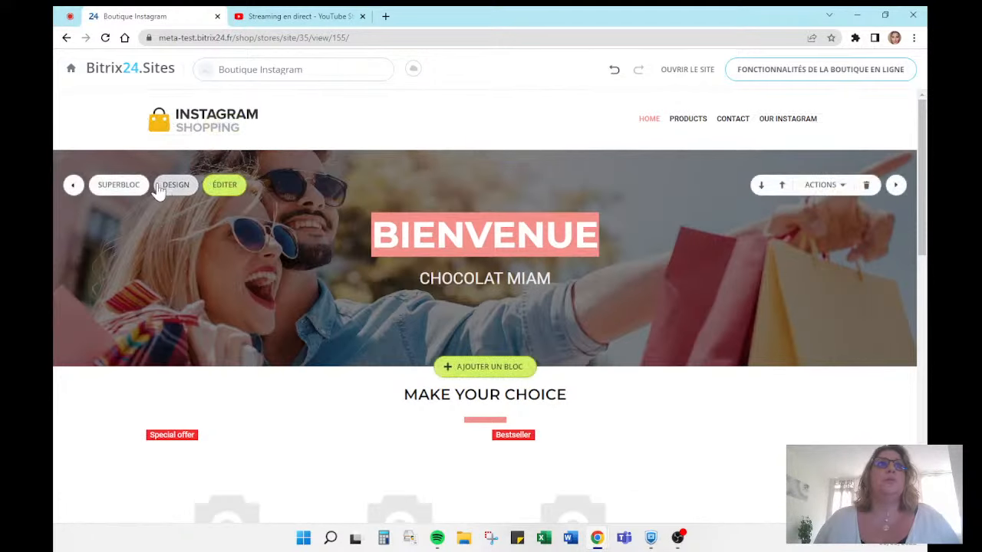
pyautogui.click(172, 187)
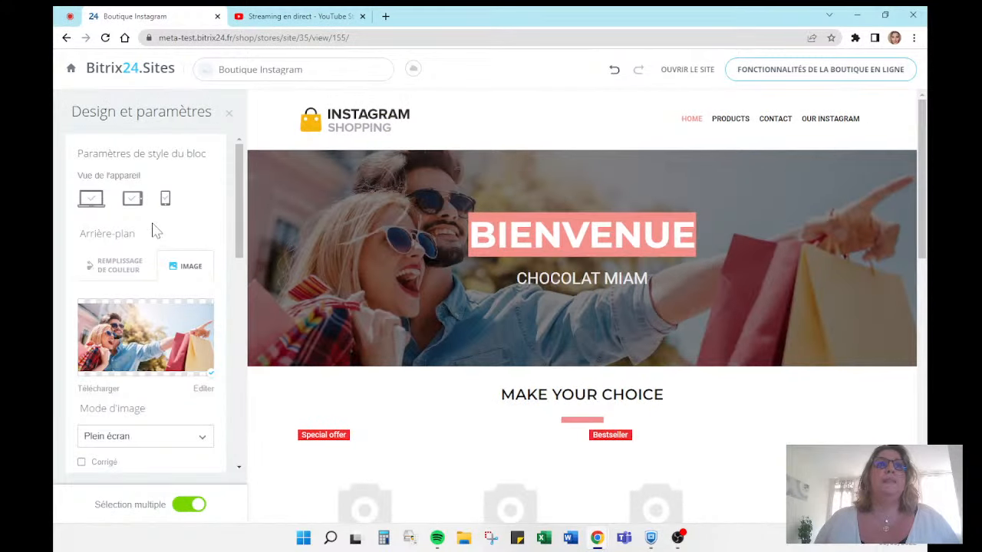
pyautogui.scroll(-3, 119, 222)
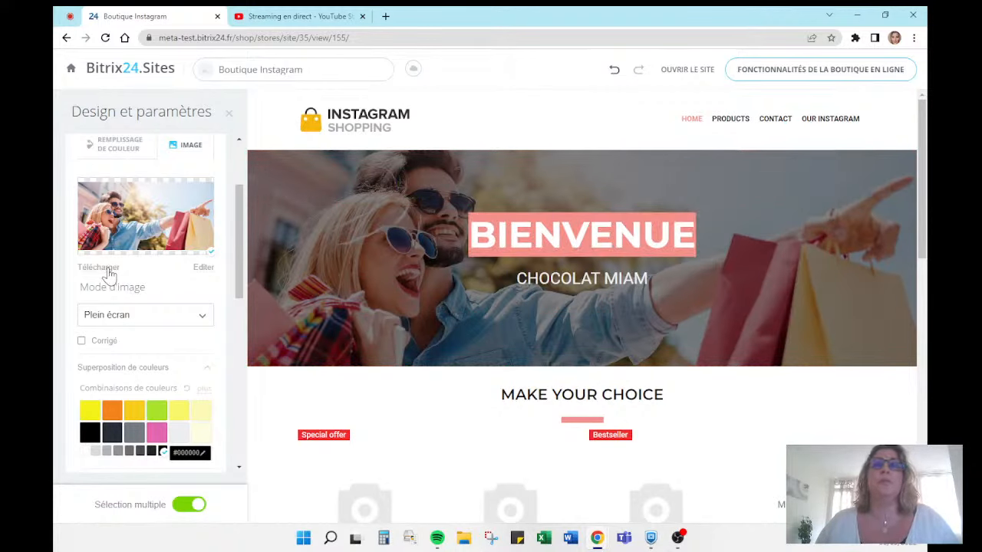
pyautogui.click(138, 323)
pyautogui.click(184, 322)
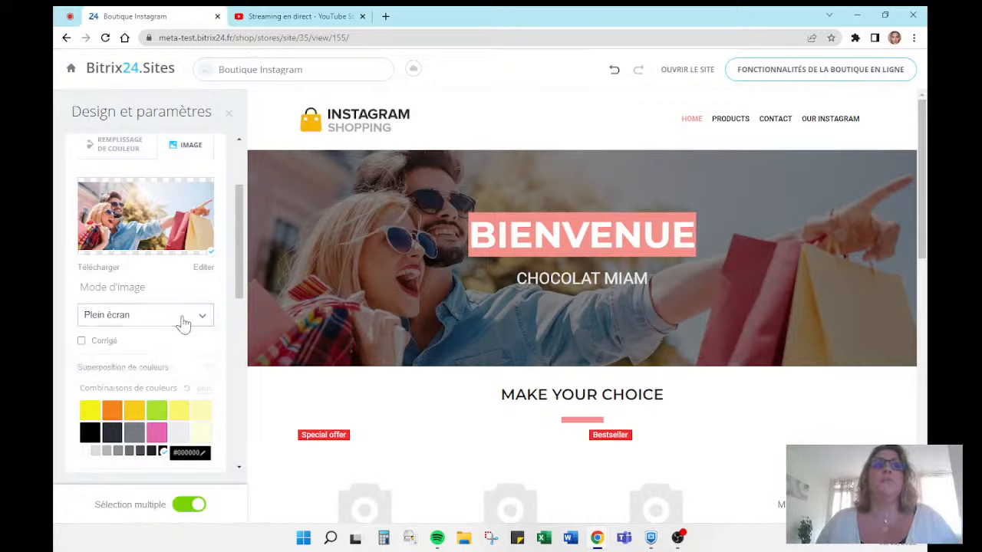
pyautogui.click(184, 323)
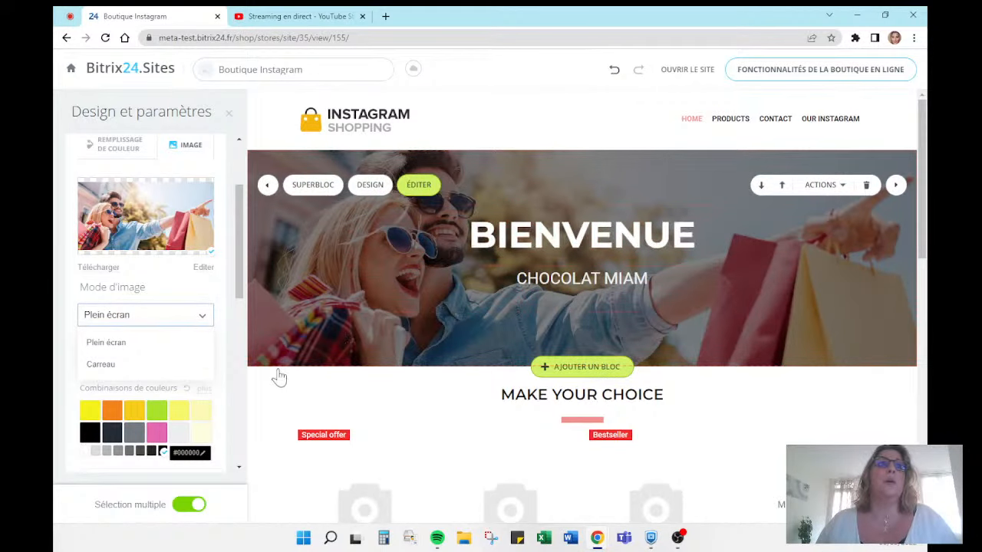
# Try orange and yellow color overlays on the welcome banner's image, set the overlay to grey #b5b5b5, and close the design settings
pyautogui.scroll(-2, 138, 415)
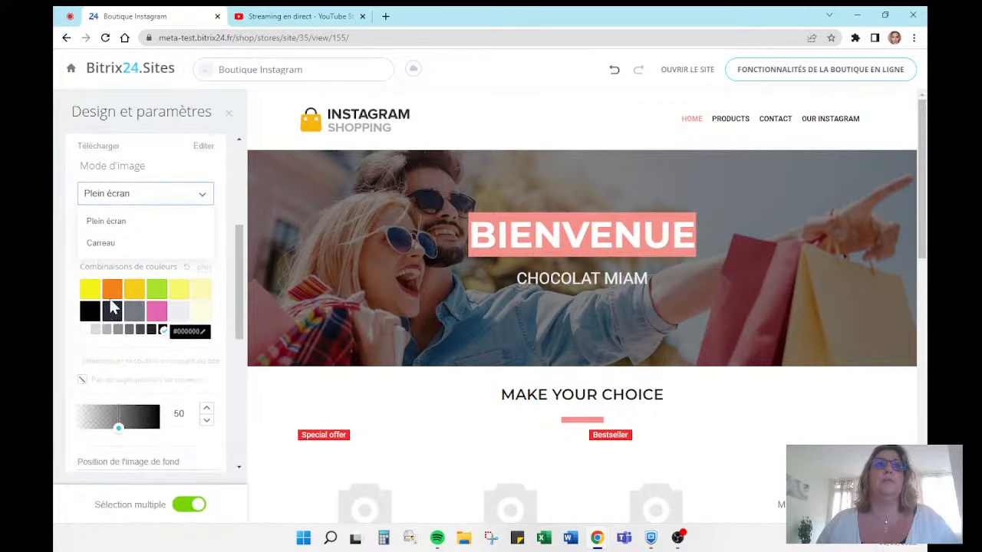
pyautogui.click(110, 294)
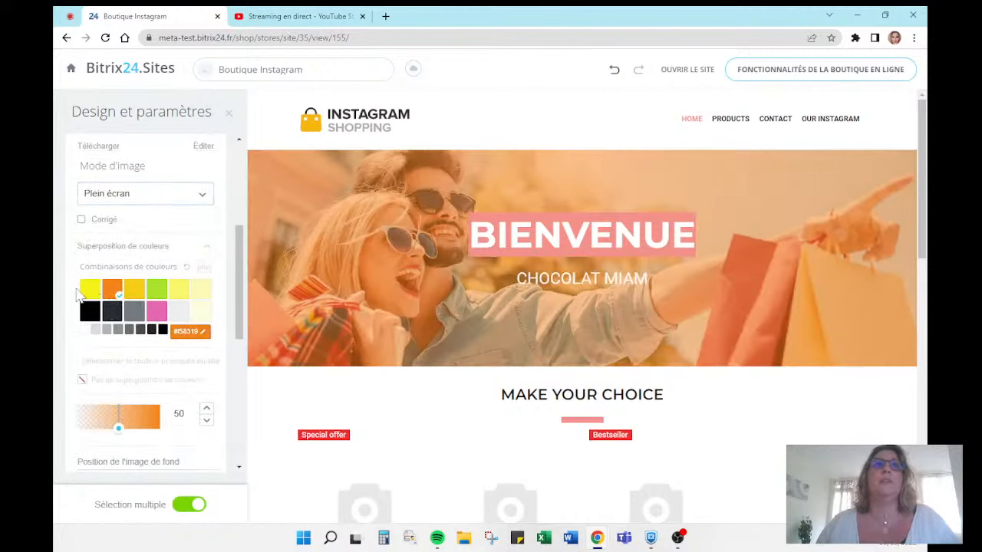
pyautogui.click(90, 292)
pyautogui.click(202, 292)
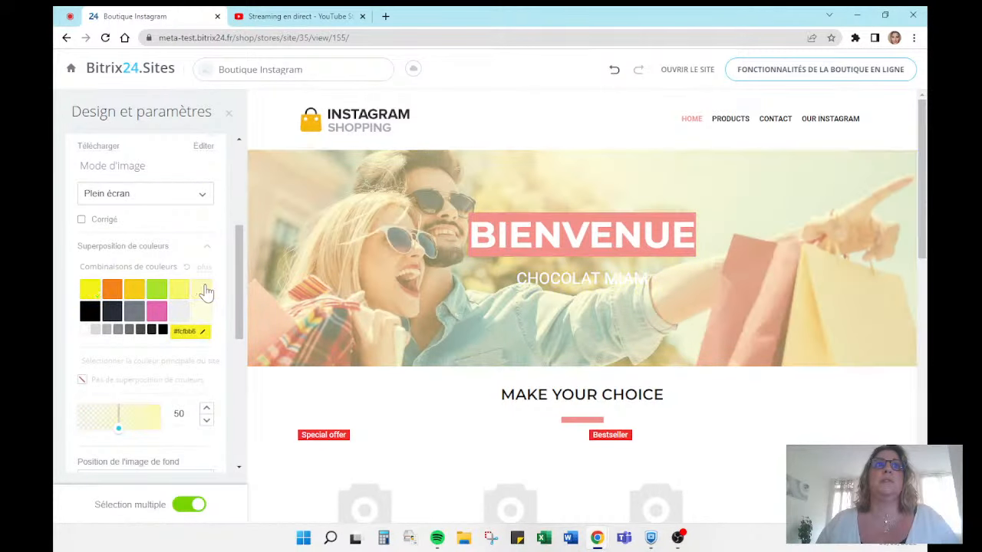
pyautogui.click(108, 330)
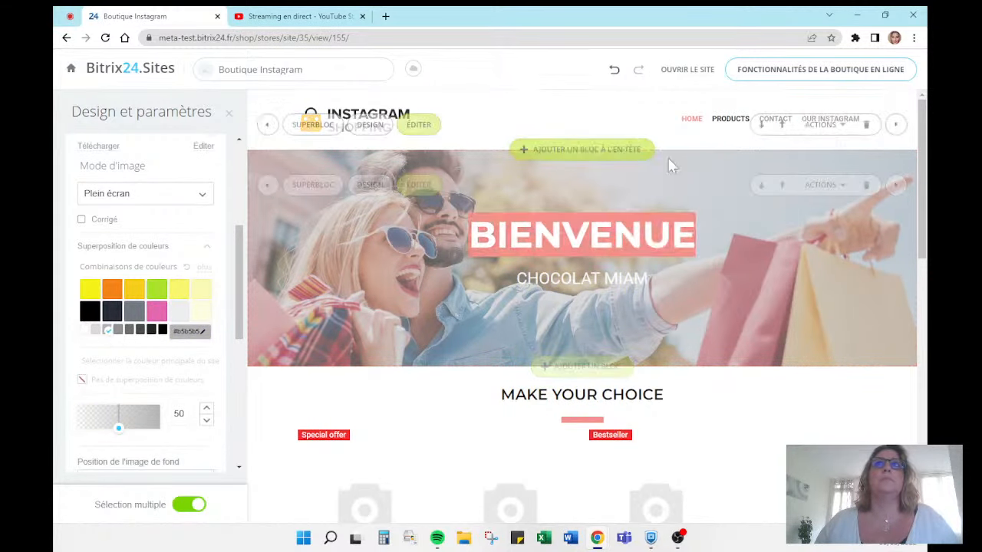
pyautogui.scroll(-3, 192, 464)
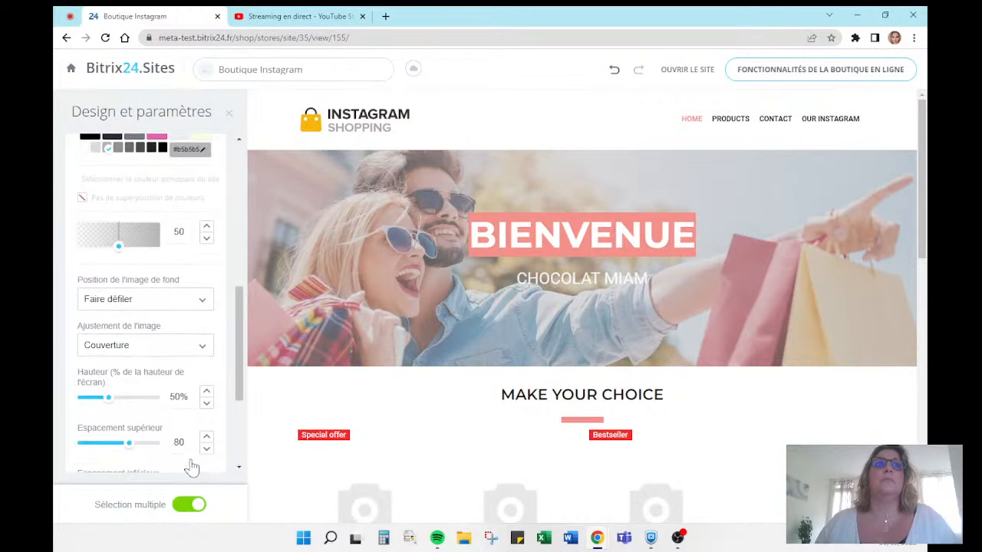
pyautogui.scroll(-2, 186, 457)
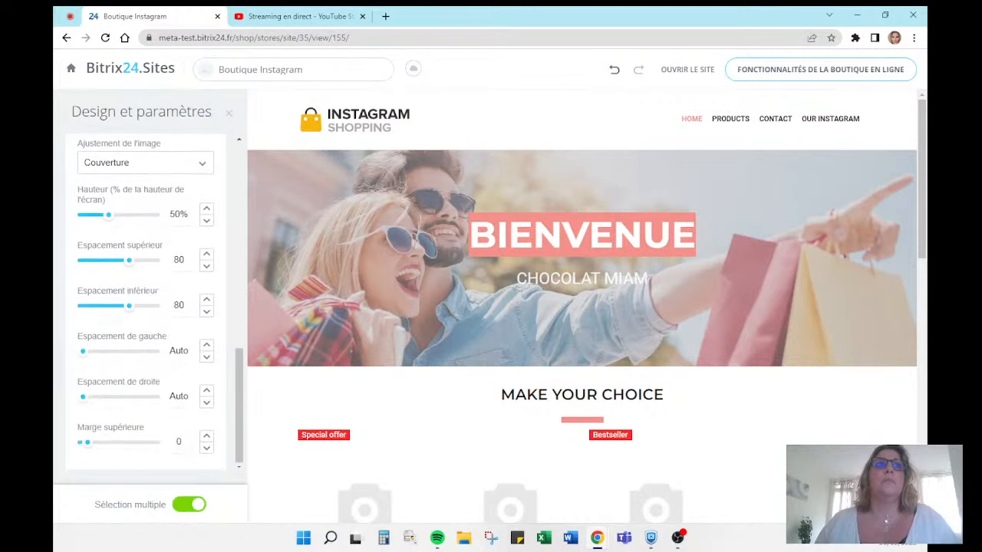
pyautogui.click(228, 112)
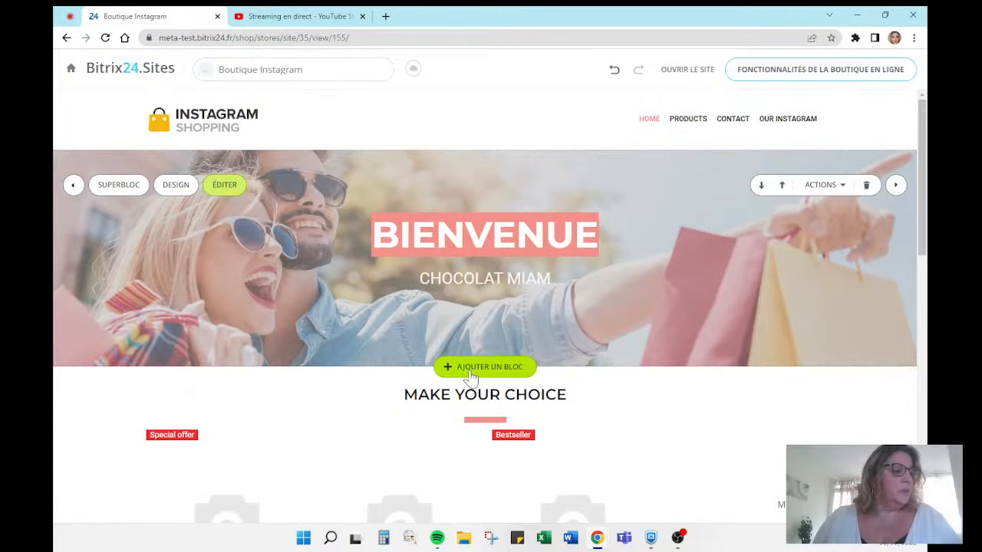
# Examine the sorting and purchase button options in the product list block's content settings, then close them without changes
pyautogui.scroll(-2, 481, 291)
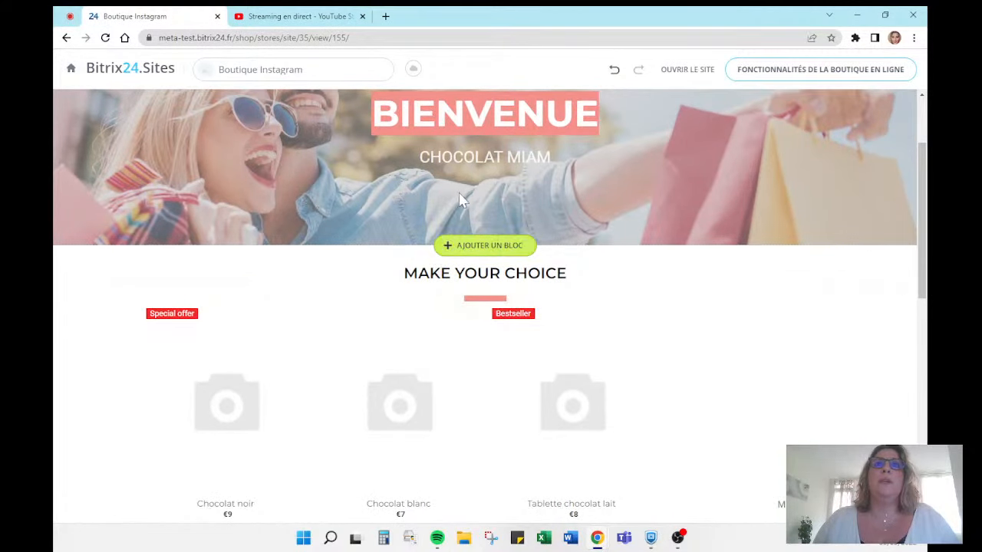
pyautogui.scroll(2, 462, 192)
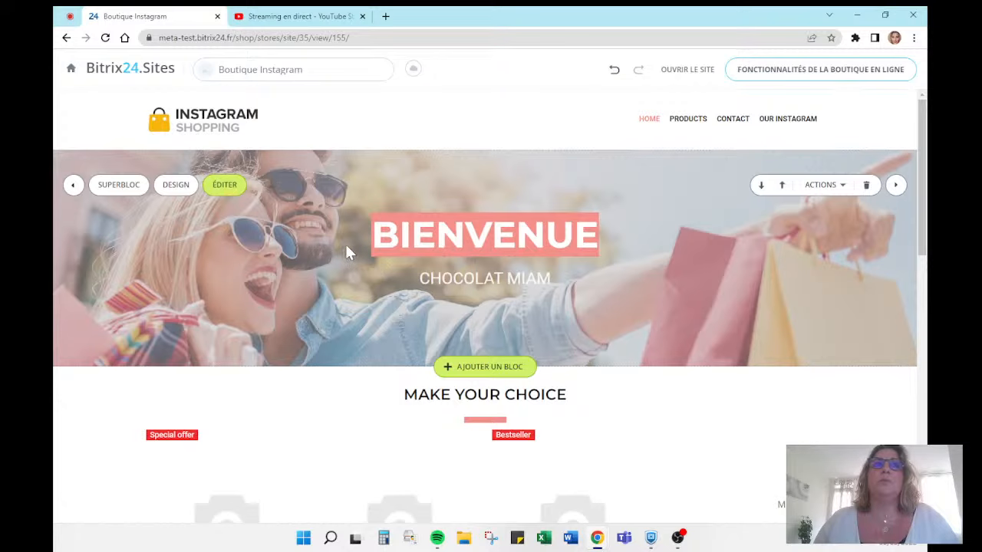
pyautogui.scroll(-1, 362, 386)
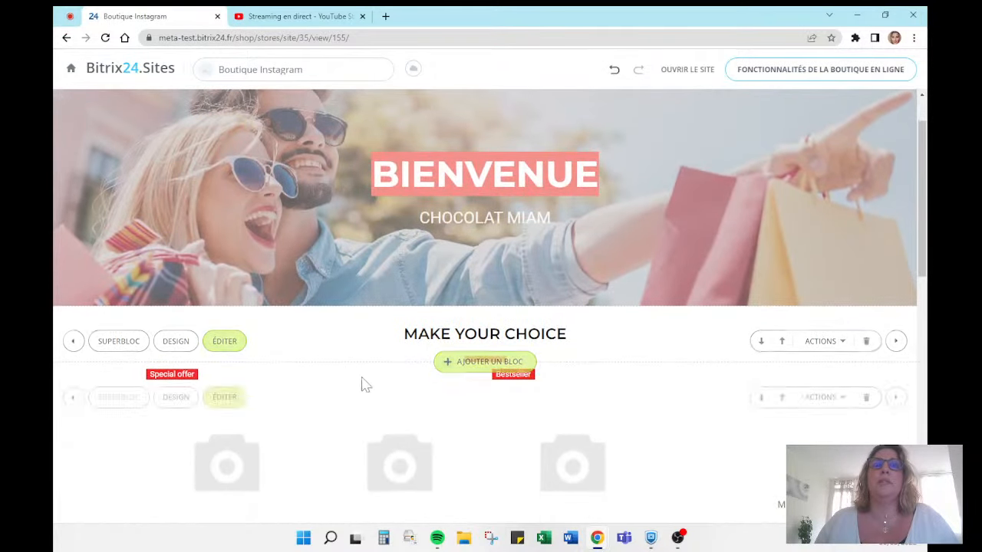
pyautogui.scroll(-1, 361, 386)
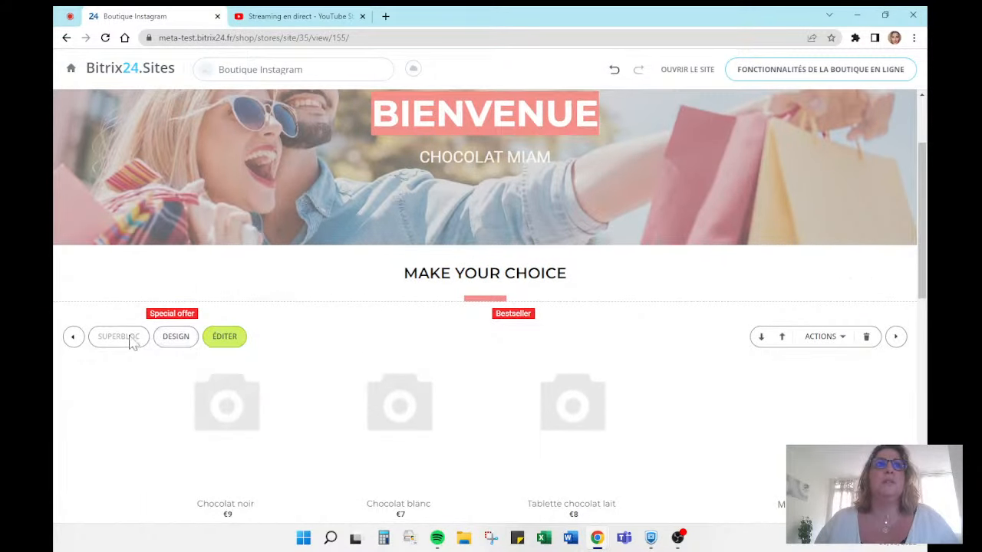
pyautogui.click(226, 337)
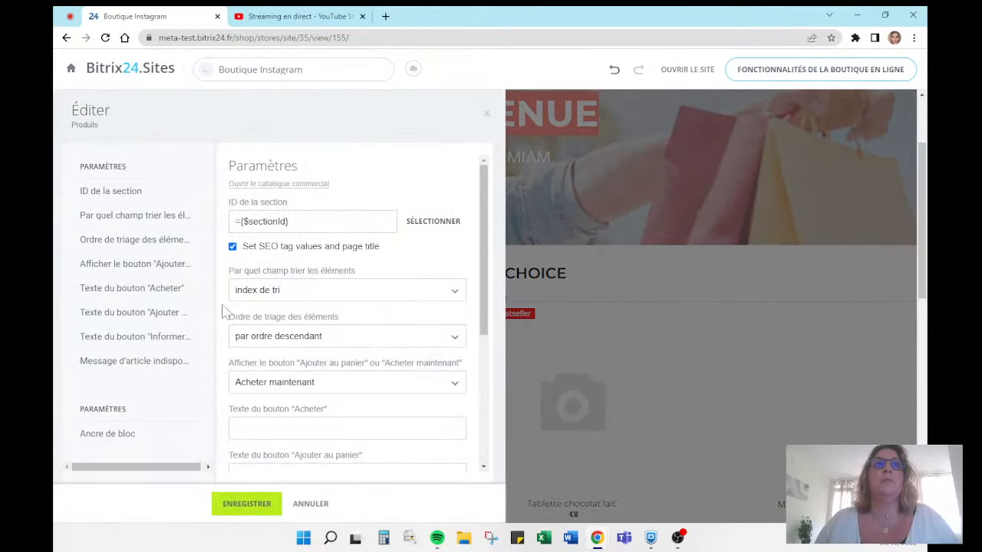
pyautogui.click(487, 113)
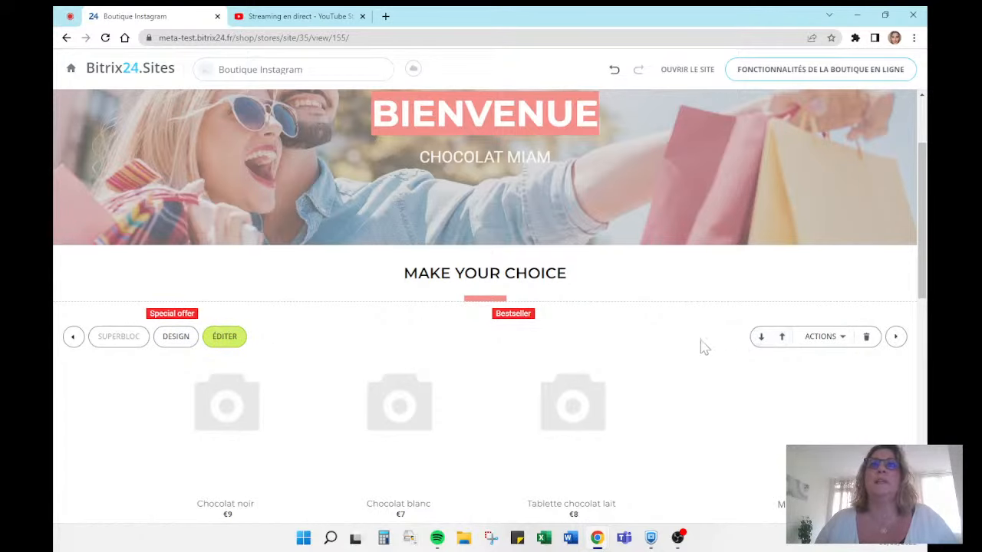
# Add the "Deux images panoramiques" block from the Images et galerie category below the MAKE YOUR CHOICE heading, then delete it
pyautogui.scroll(2, 488, 323)
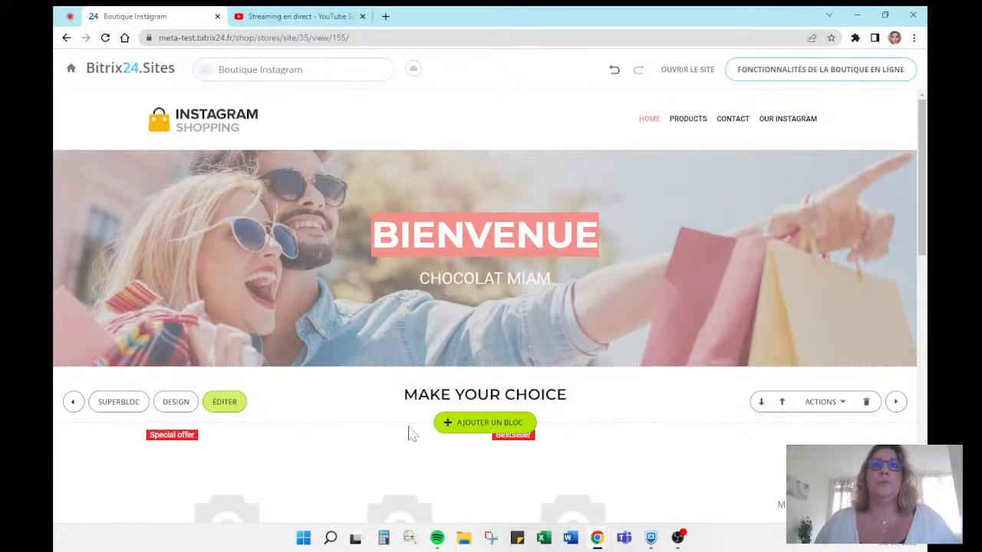
pyautogui.click(476, 423)
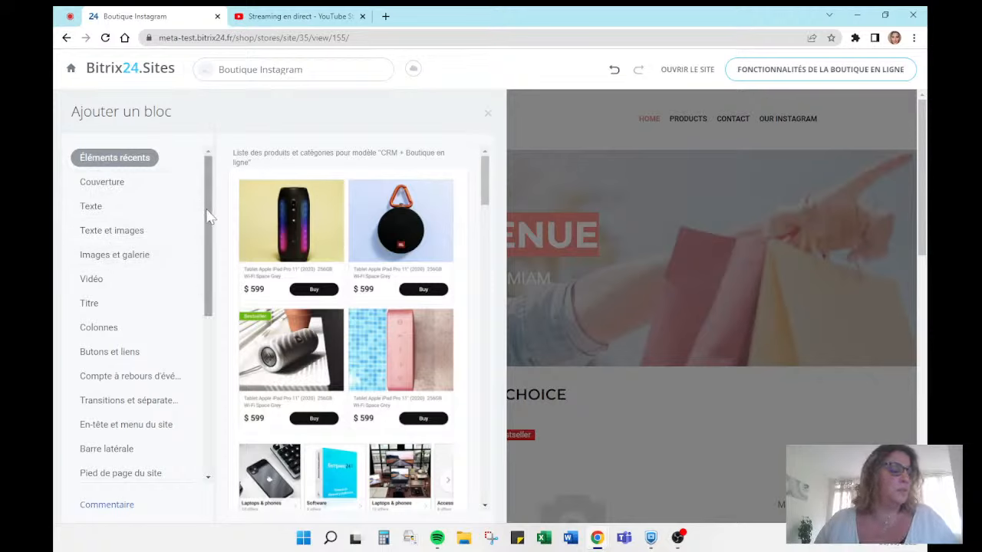
pyautogui.moveTo(211, 218); pyautogui.dragTo(203, 311)
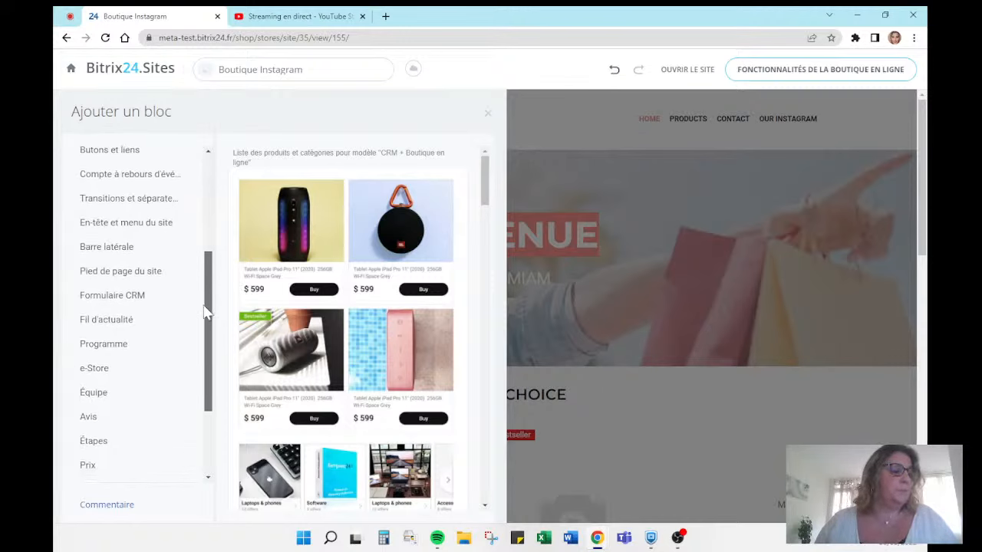
pyautogui.moveTo(205, 312); pyautogui.dragTo(205, 211)
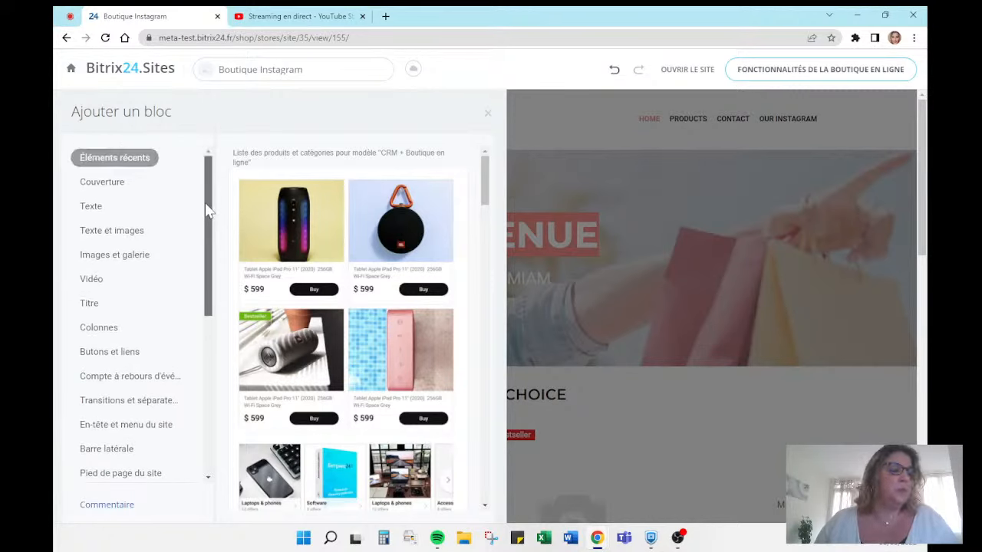
pyautogui.click(113, 261)
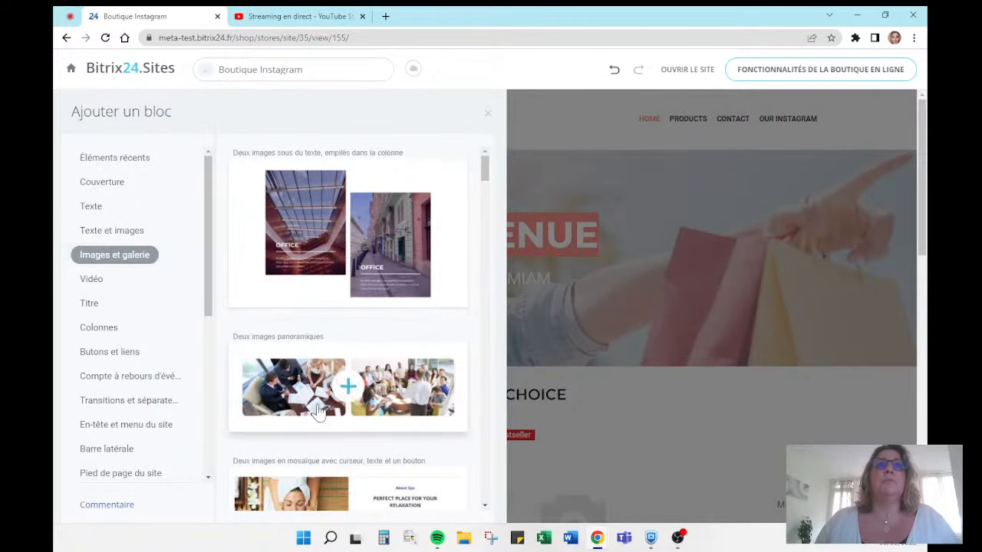
pyautogui.scroll(-2, 341, 387)
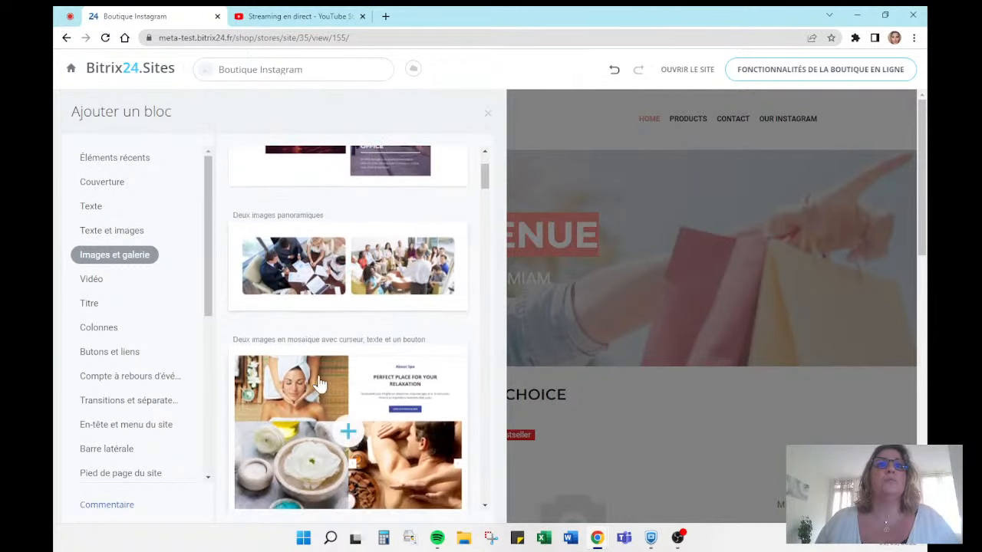
pyautogui.click(304, 289)
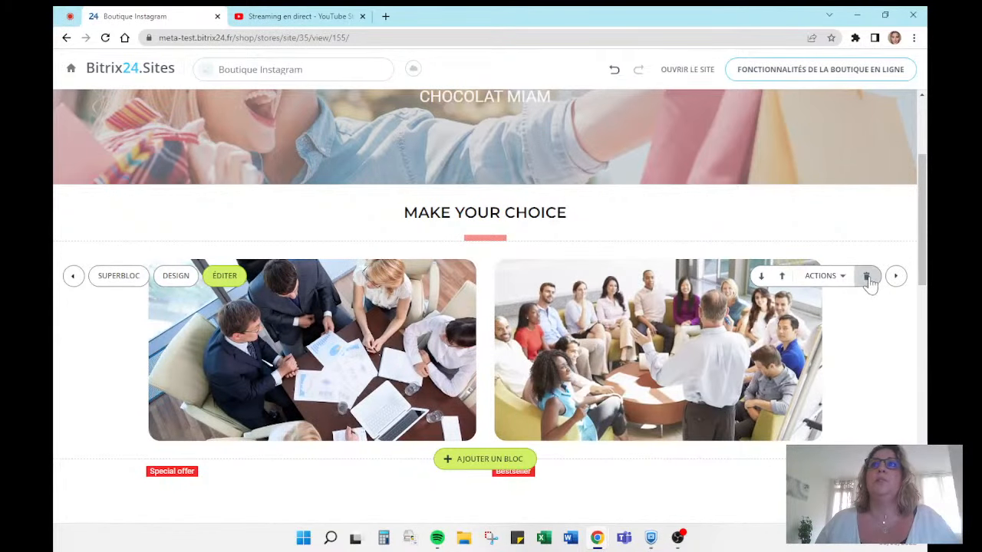
pyautogui.click(867, 278)
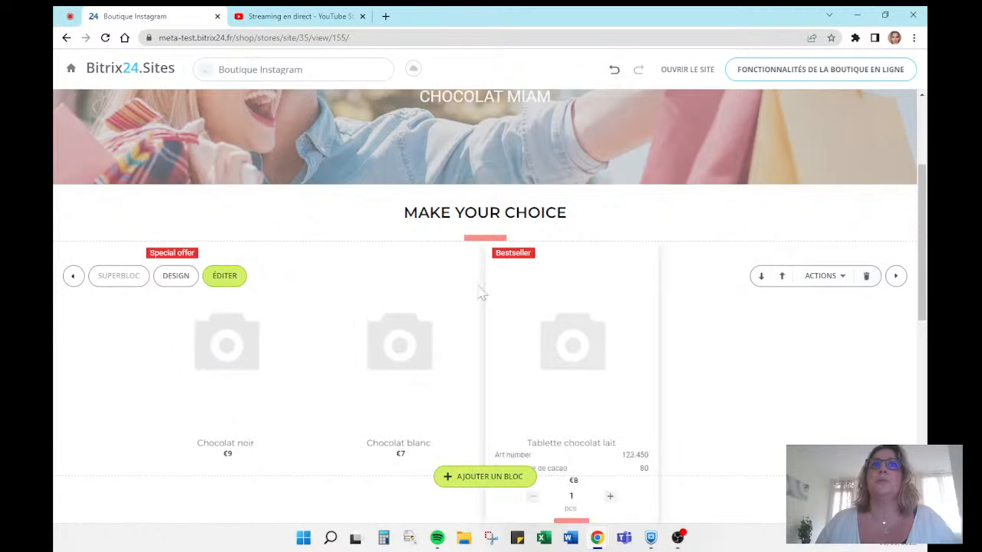
# Add the "Boutons ronds pour les réseaux sociaux" block from the Social category below the MAKE YOUR CHOICE heading
pyautogui.click(482, 243)
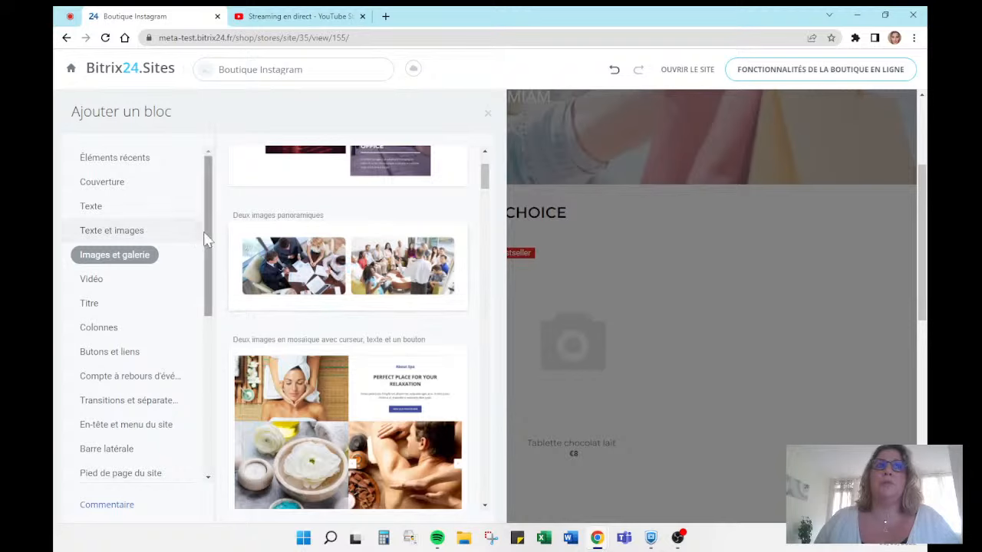
pyautogui.moveTo(206, 242); pyautogui.dragTo(204, 410)
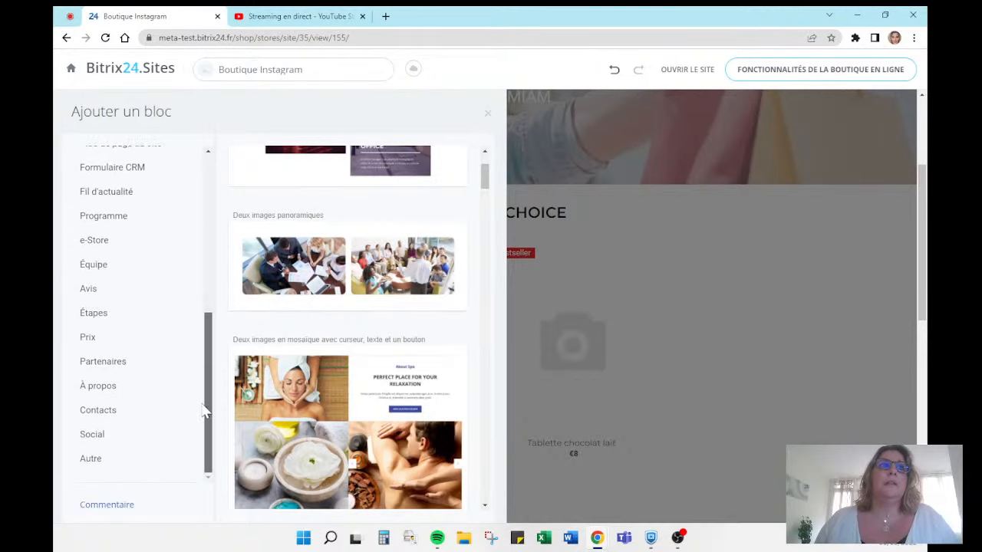
pyautogui.click(98, 440)
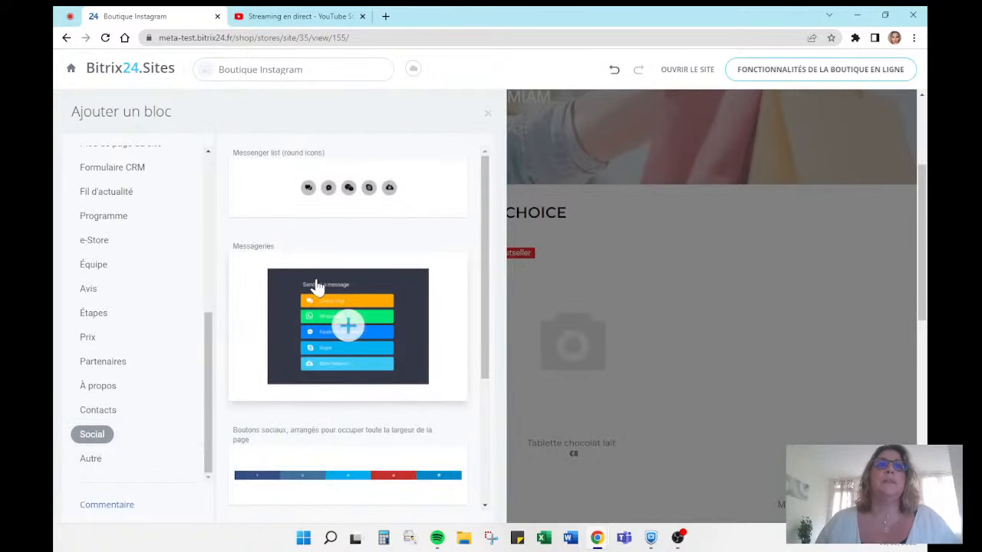
pyautogui.moveTo(485, 241); pyautogui.dragTo(485, 380)
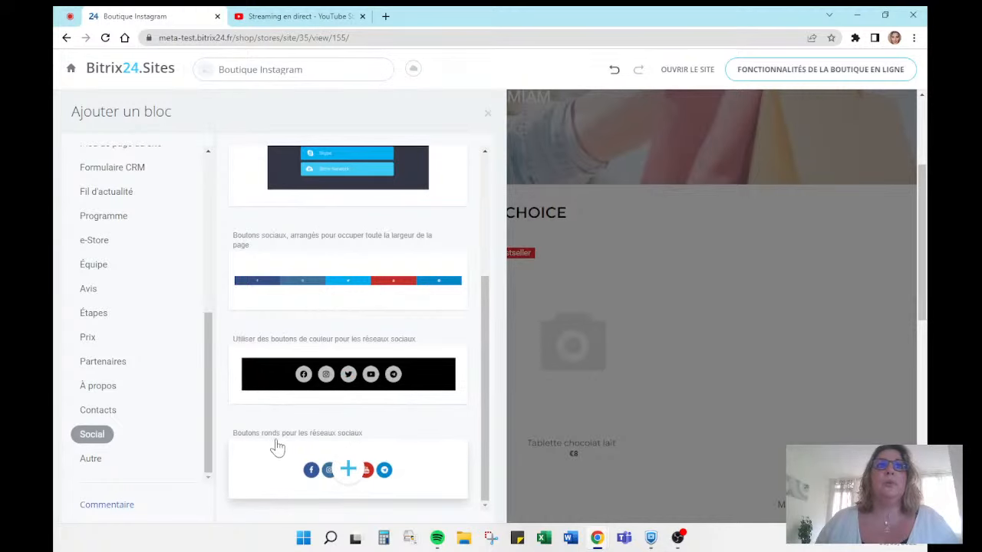
pyautogui.click(349, 474)
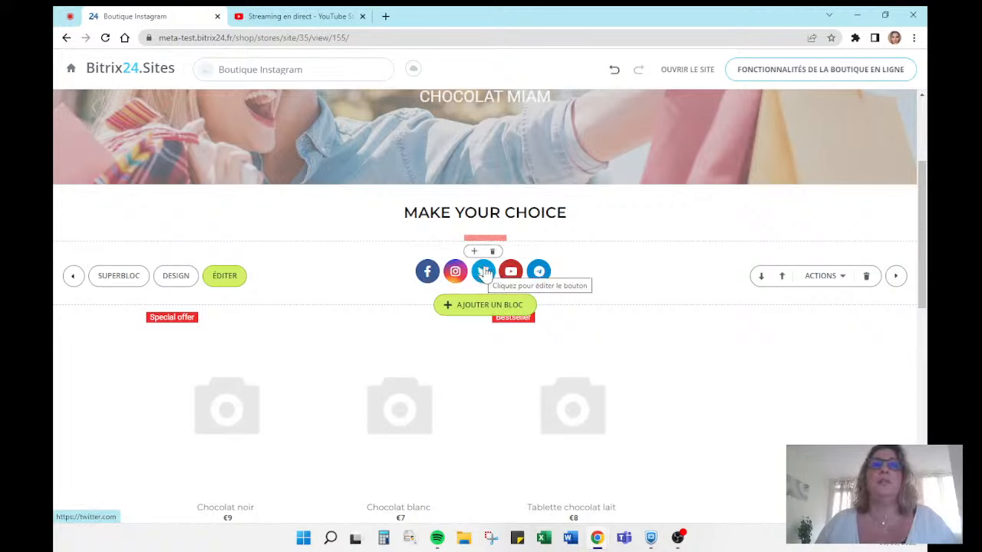
# Remove the Twitter button from the social network block and duplicate its Instagram button
pyautogui.click(492, 252)
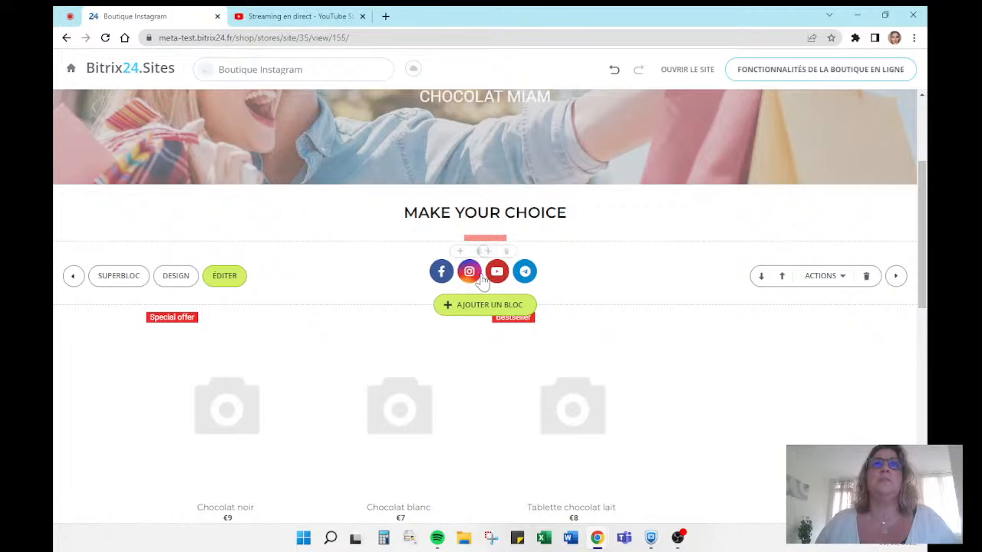
pyautogui.click(462, 251)
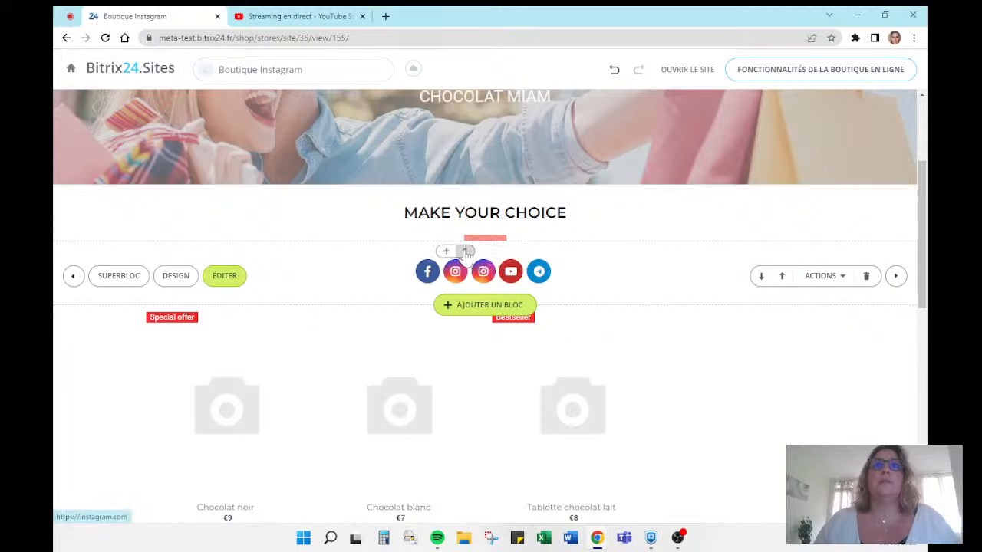
pyautogui.click(475, 252)
pyautogui.click(479, 252)
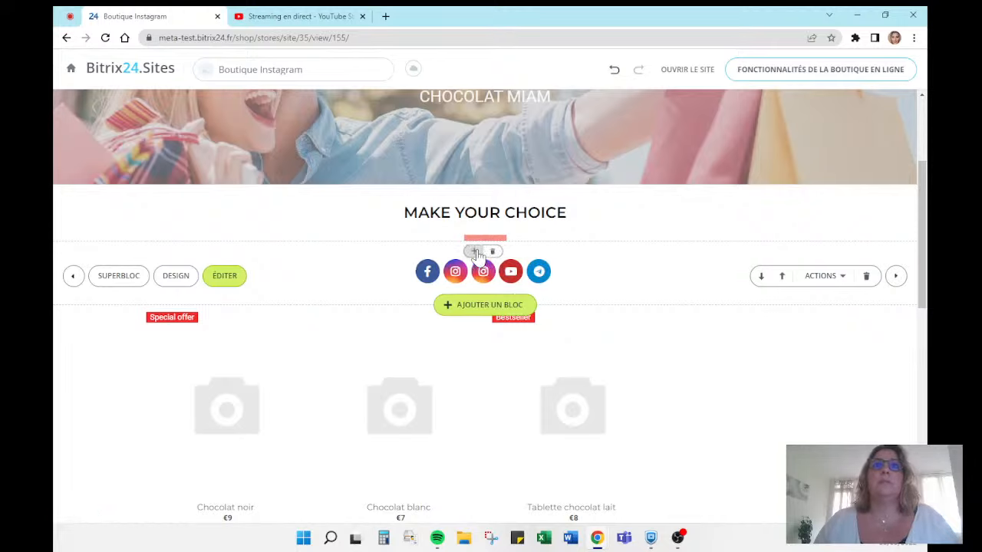
# Duplicate the YouTube button in the social network block, keeping four of them, and delete the Telegram button
pyautogui.click(501, 252)
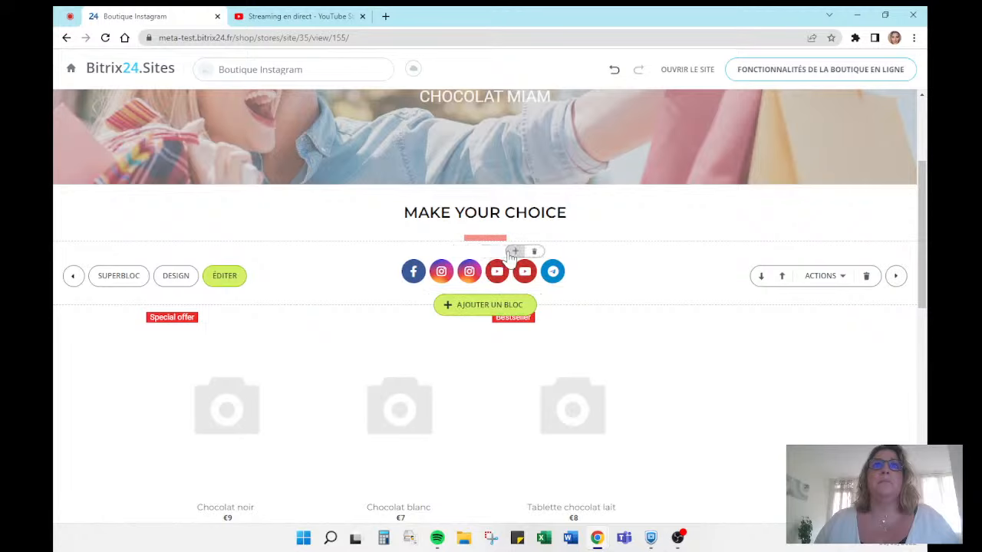
pyautogui.click(490, 252)
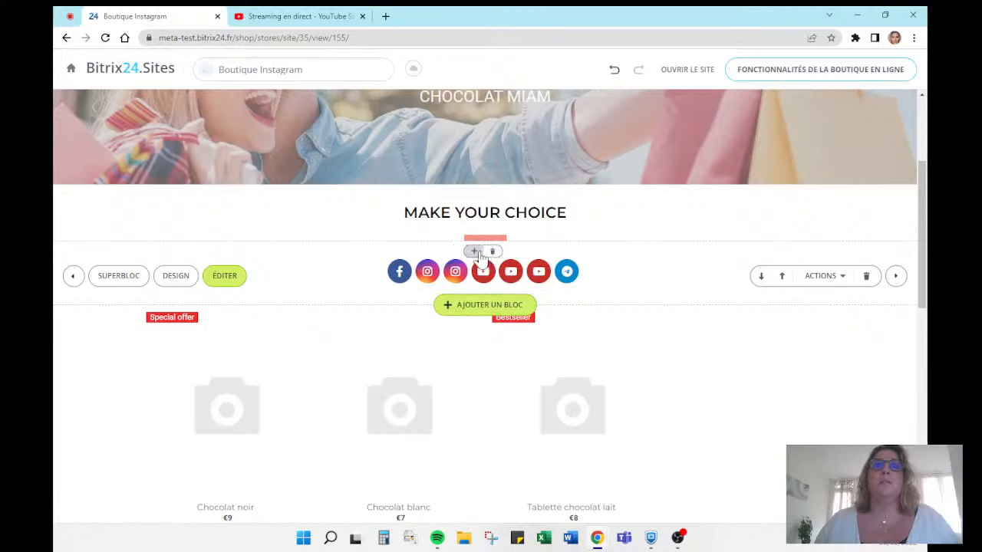
pyautogui.click(499, 253)
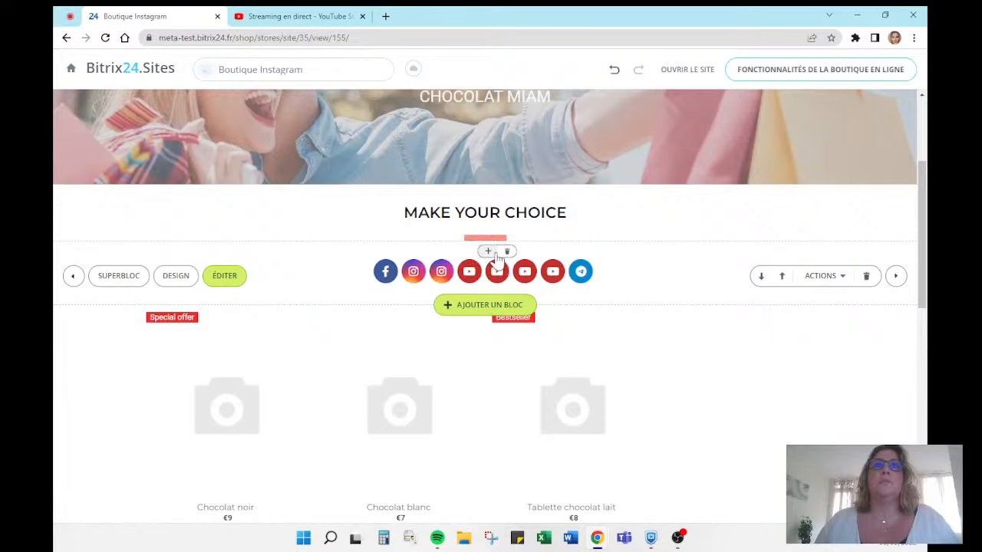
pyautogui.click(515, 251)
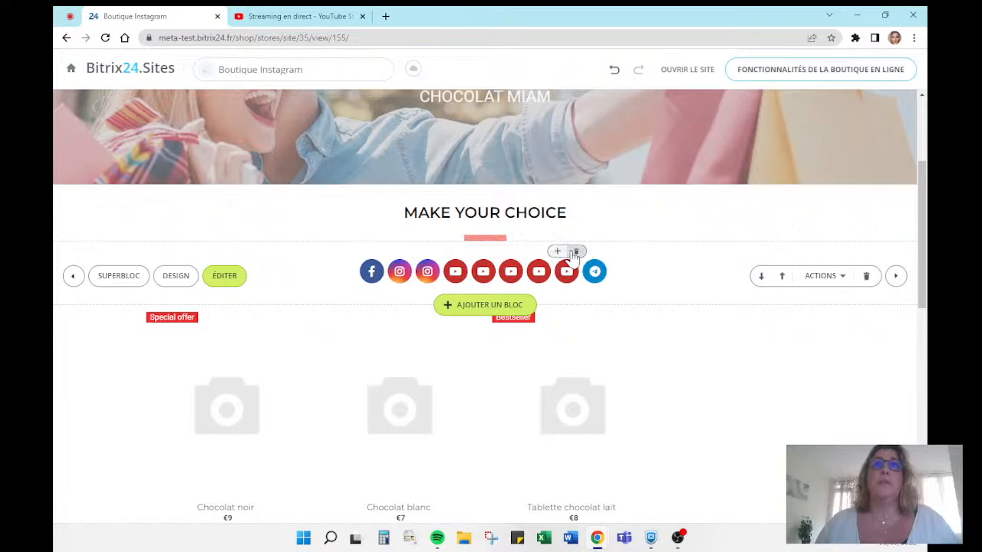
pyautogui.click(576, 252)
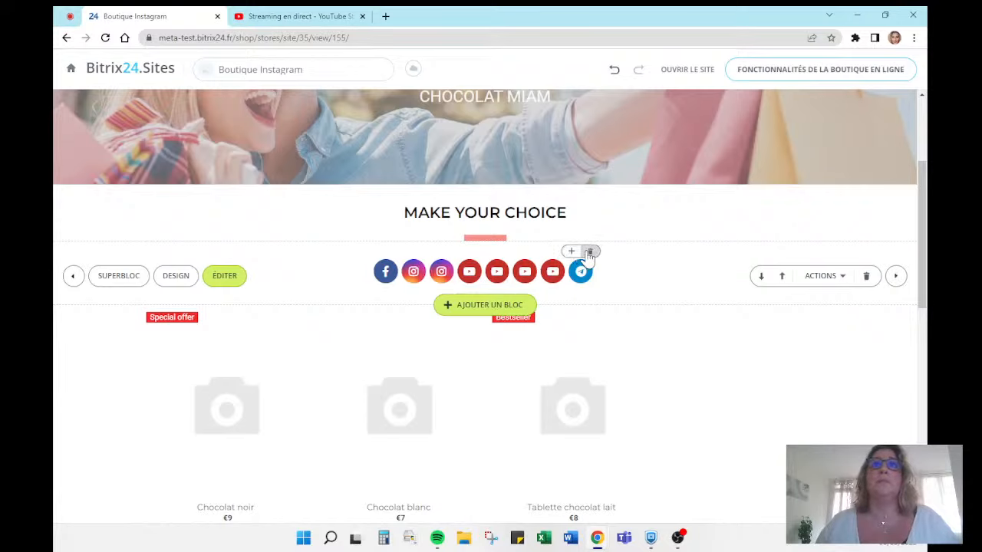
pyautogui.click(578, 253)
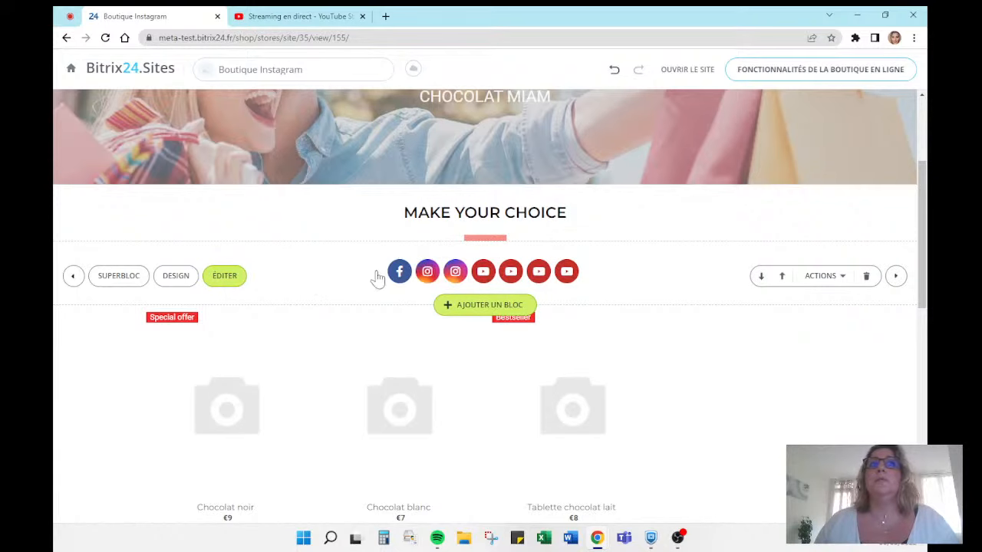
# Check the social network block's design settings, then move the block below the product list and the CONTACT US heading
pyautogui.click(187, 277)
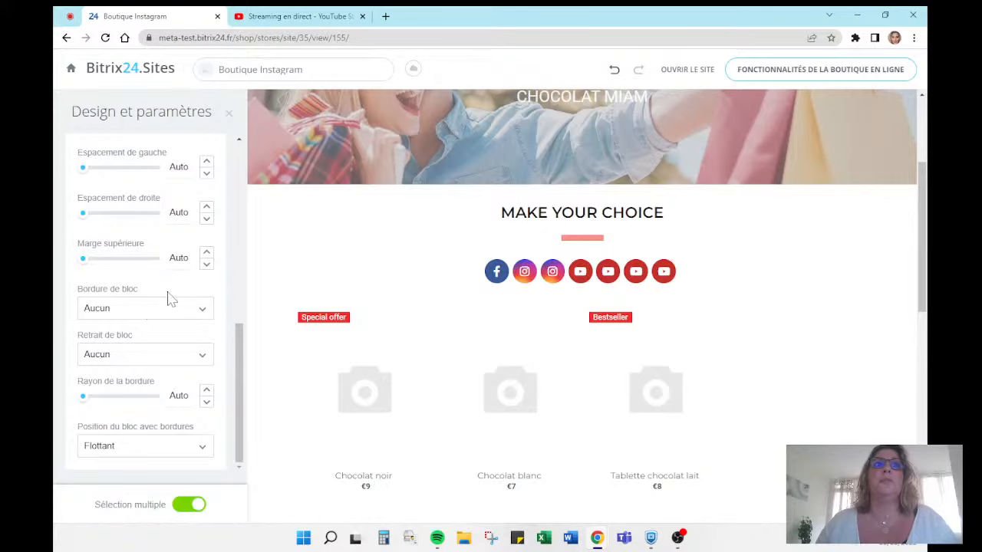
pyautogui.click(228, 116)
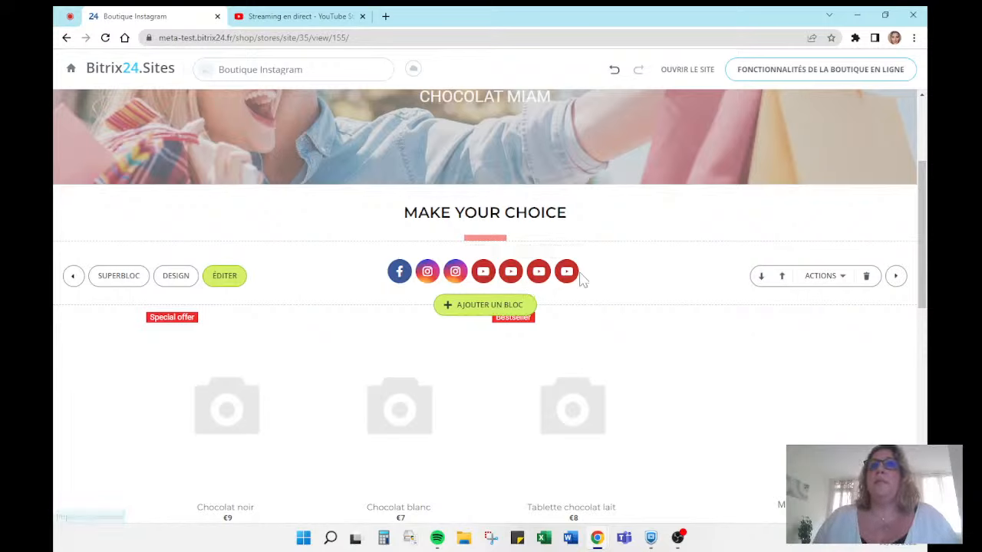
pyautogui.moveTo(574, 280)
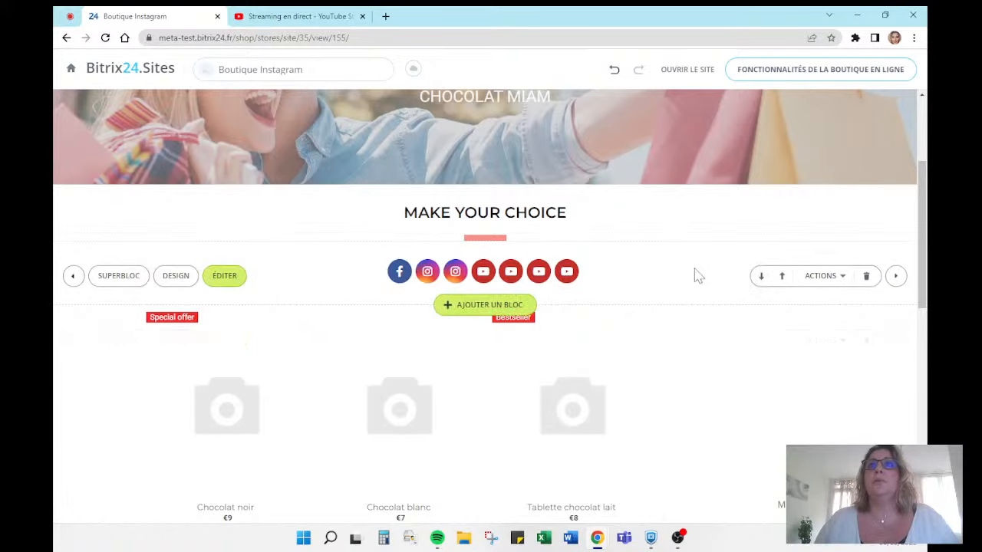
pyautogui.click(762, 278)
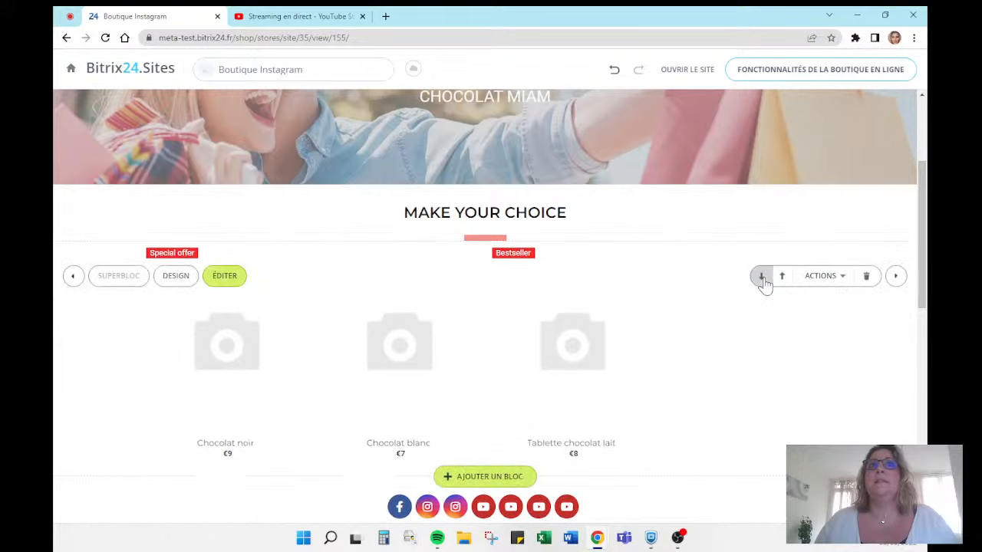
pyautogui.click(760, 278)
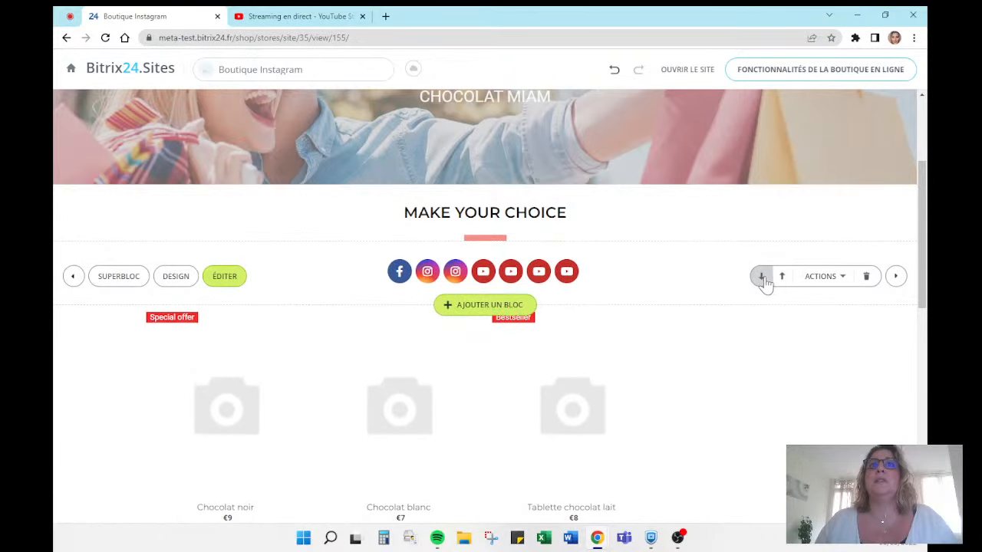
pyautogui.click(763, 280)
pyautogui.scroll(-3, 652, 369)
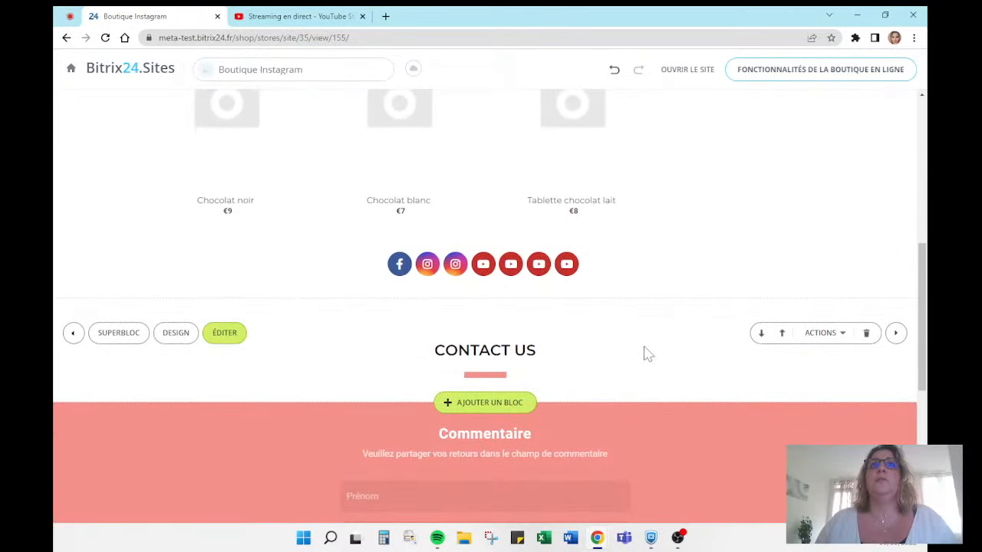
pyautogui.click(762, 278)
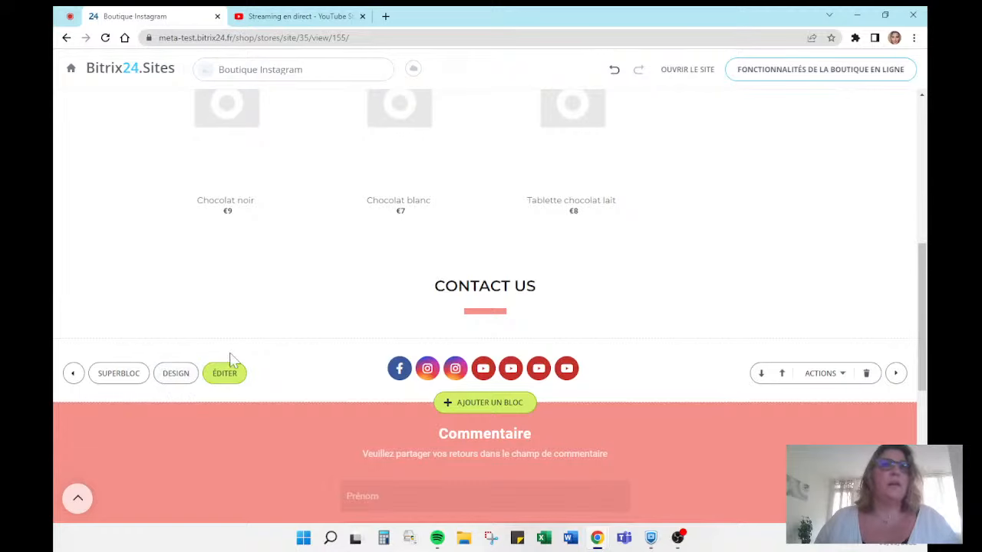
# Replace the CONTACT US heading text with "CONTACTEZ-NOUS" and view the heading block's design settings without changing them
pyautogui.scroll(2, 337, 339)
pyautogui.scroll(2, 438, 325)
pyautogui.scroll(-3, 471, 317)
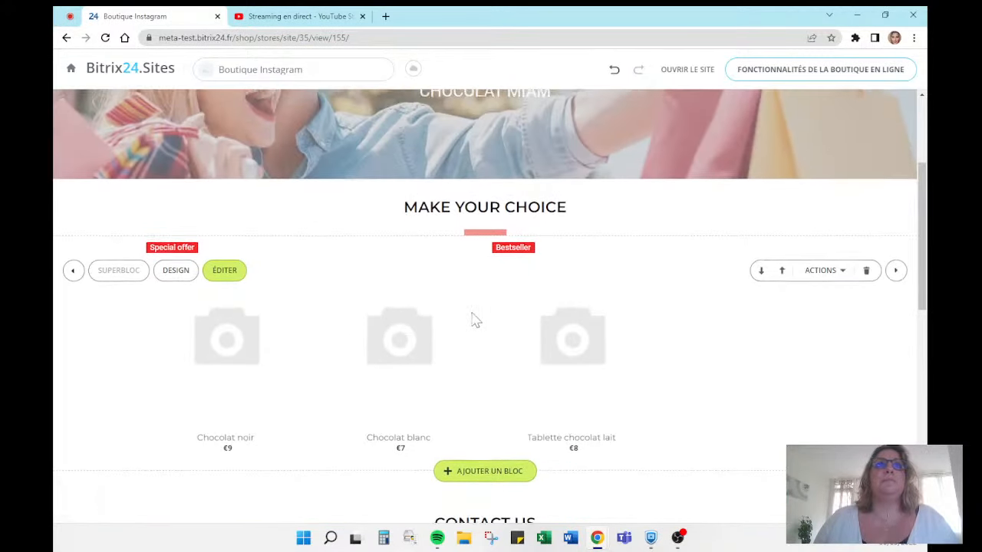
pyautogui.scroll(-1, 476, 321)
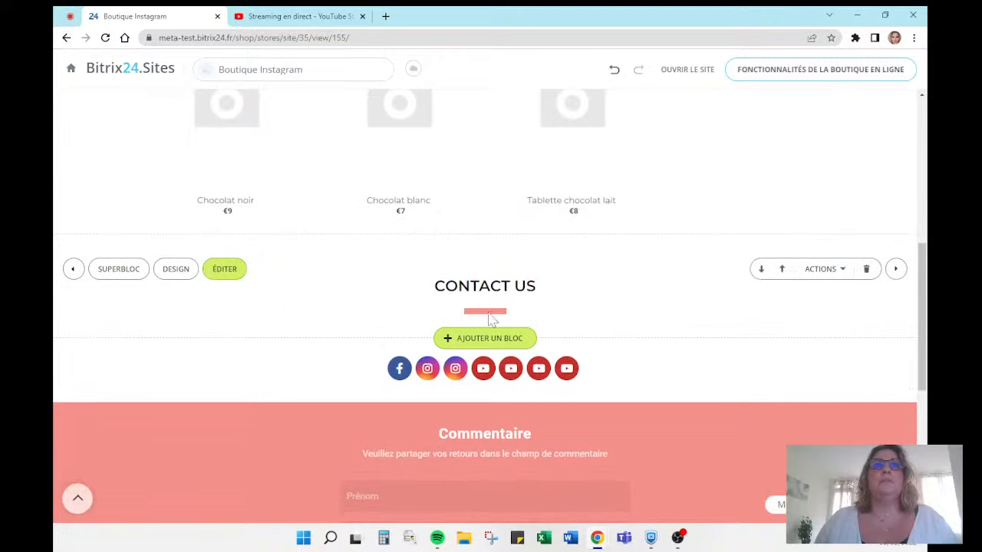
pyautogui.click(510, 286)
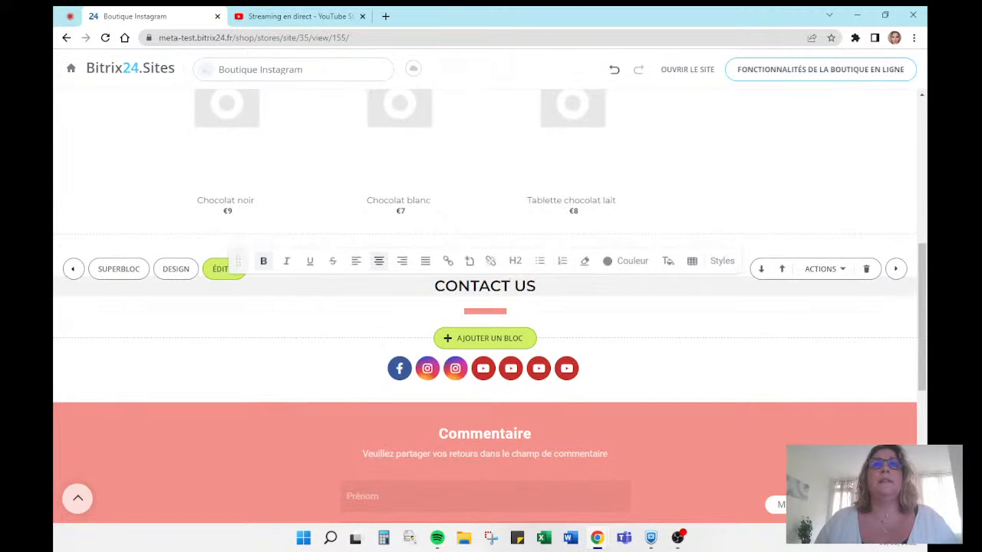
pyautogui.hotkey('ctrl', 'a')
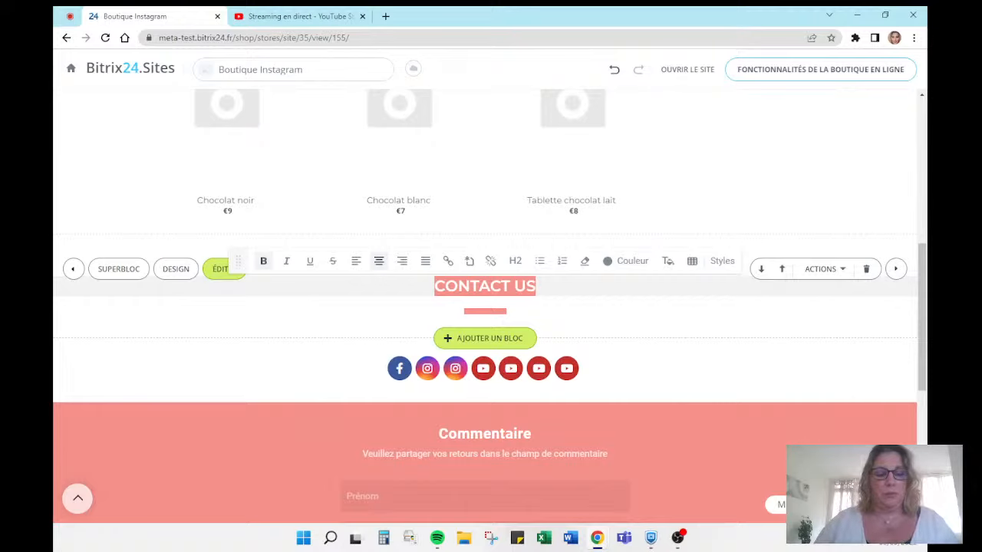
pyautogui.write('CONTACY')
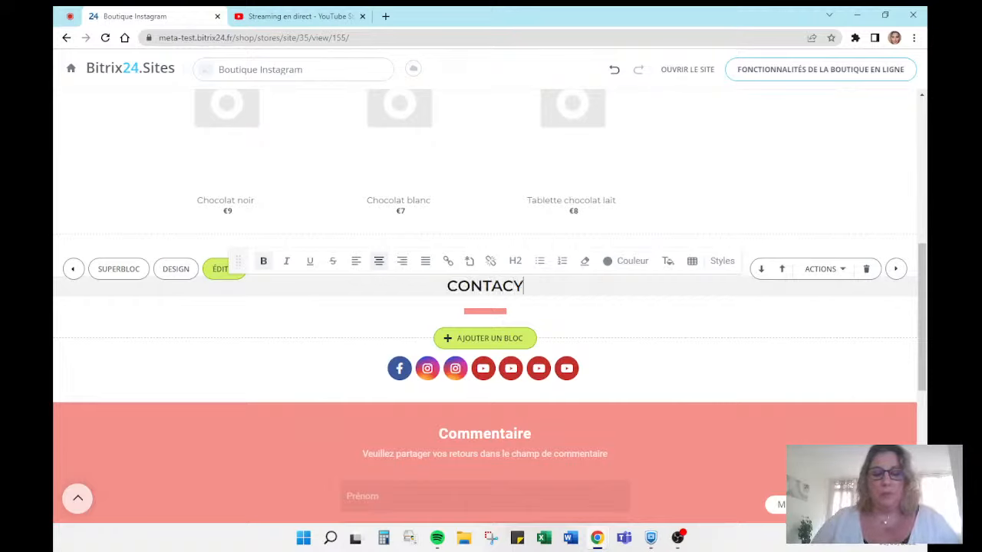
pyautogui.press('BackSpace')
pyautogui.write('TEZ')
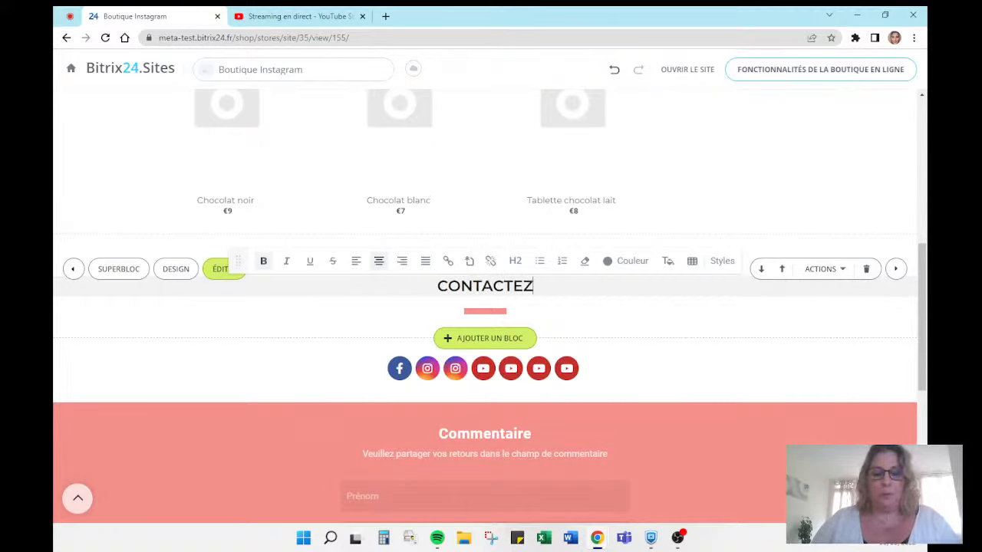
pyautogui.write('-NOUS')
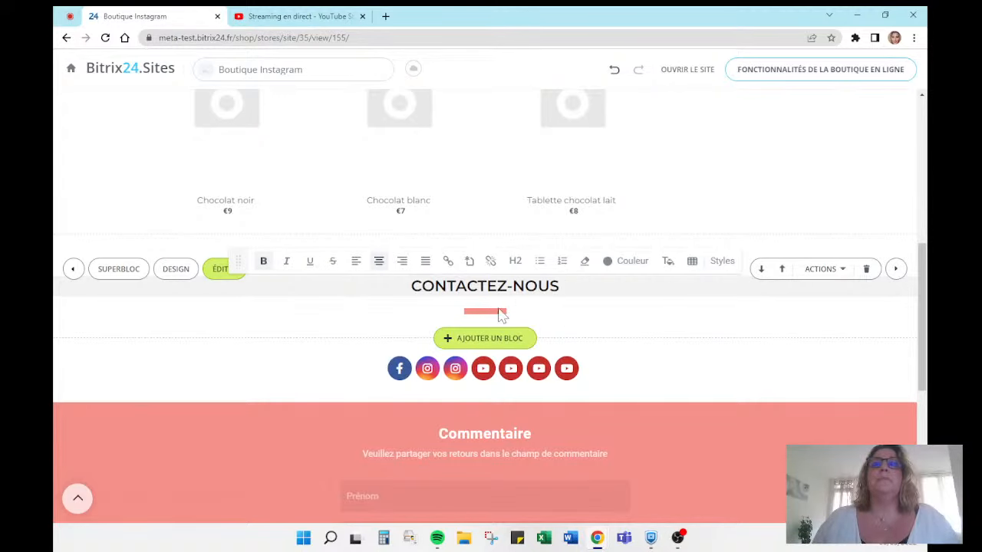
pyautogui.click(181, 274)
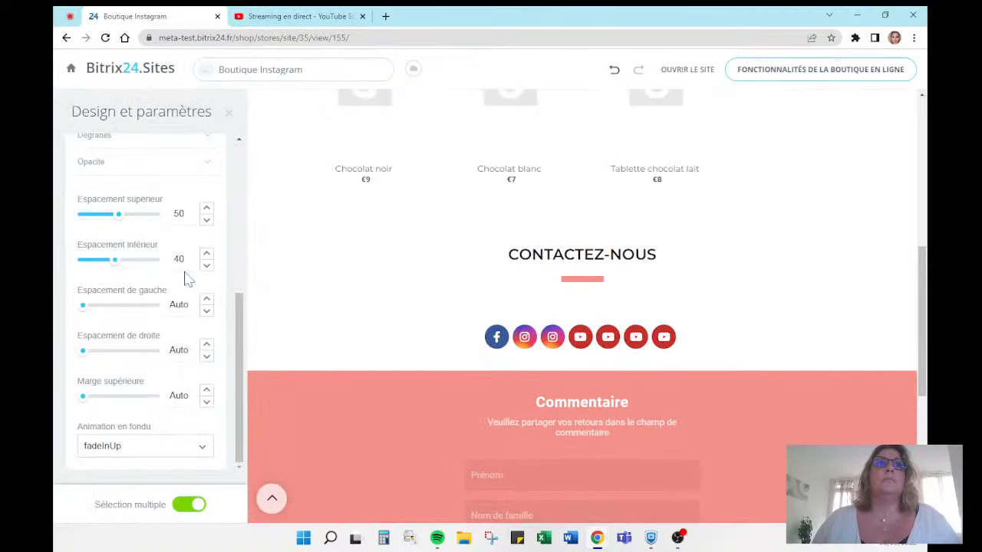
pyautogui.click(229, 117)
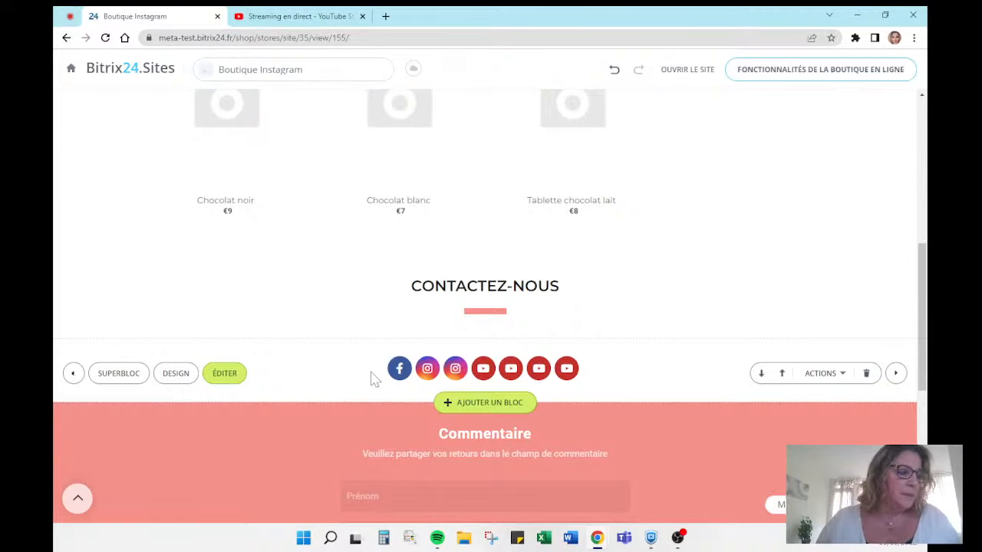
# Delete the MAKE YOUR CHOICE heading block between the welcome banner and the product list
pyautogui.scroll(4, 542, 325)
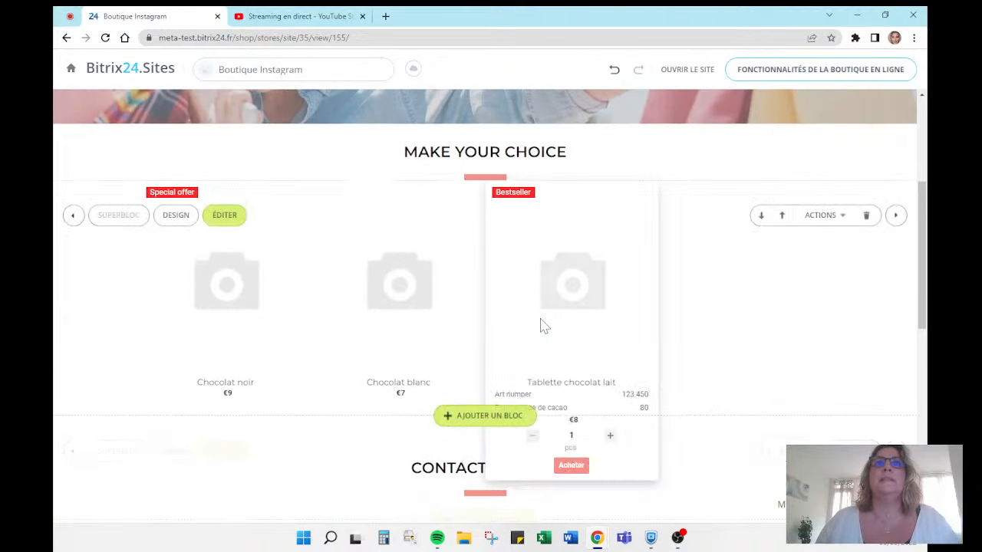
pyautogui.scroll(1, 542, 326)
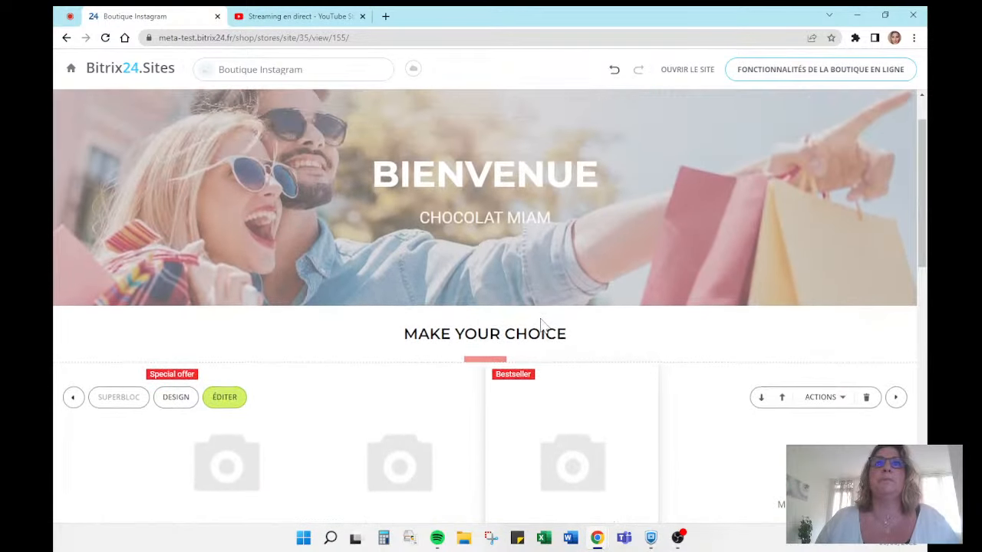
pyautogui.scroll(1, 540, 323)
pyautogui.scroll(-3, 541, 324)
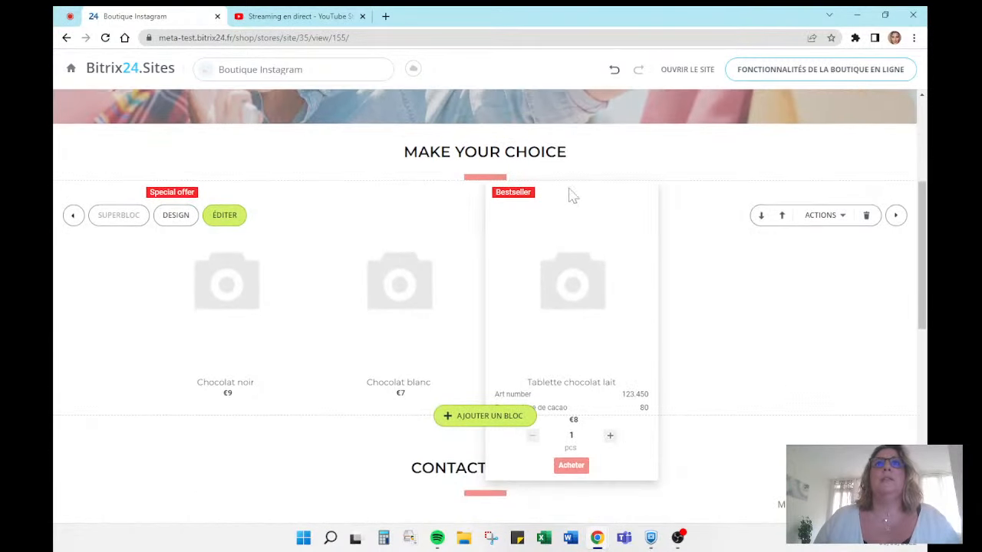
pyautogui.click(866, 160)
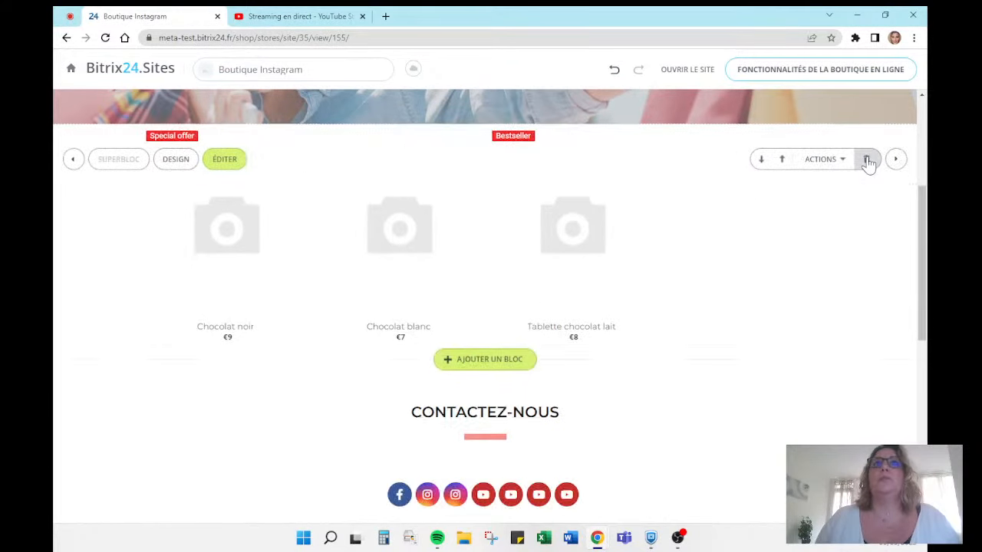
pyautogui.scroll(1, 588, 253)
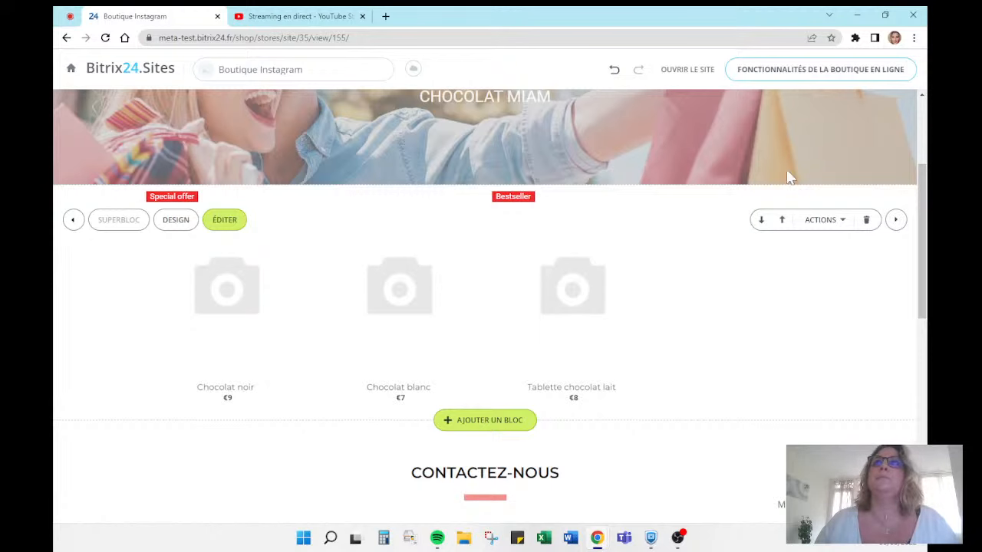
# Undo the last block deletion on the store page and return to the list of online stores
pyautogui.scroll(3, 713, 124)
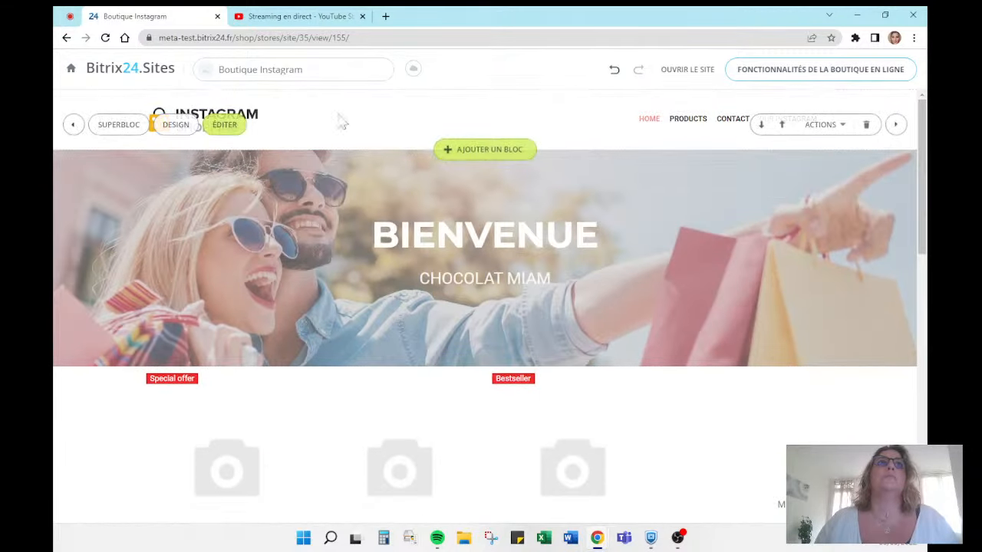
pyautogui.click(614, 71)
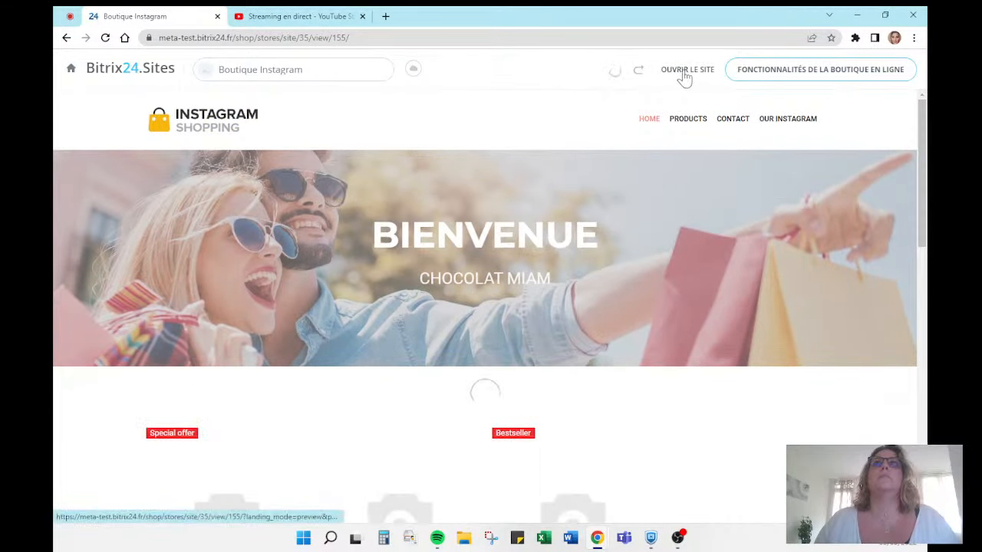
pyautogui.click(72, 69)
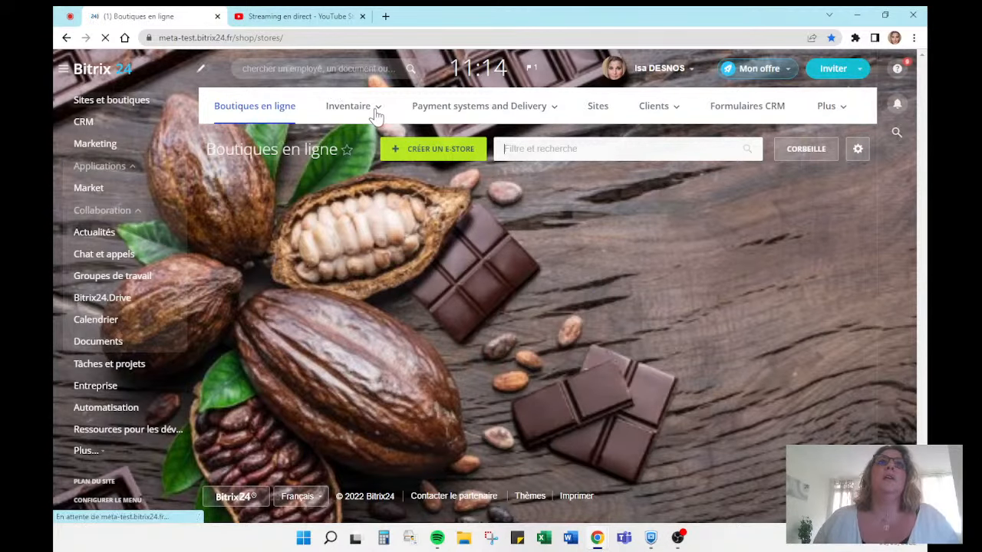
# Open the inventory's product catalogue and go into the Chocolat section
pyautogui.moveTo(376, 115)
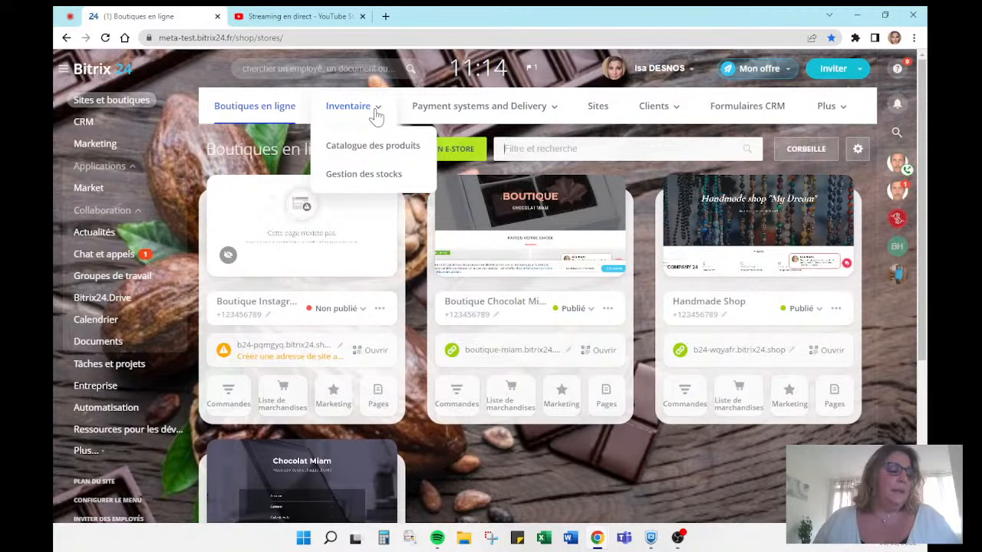
pyautogui.click(378, 153)
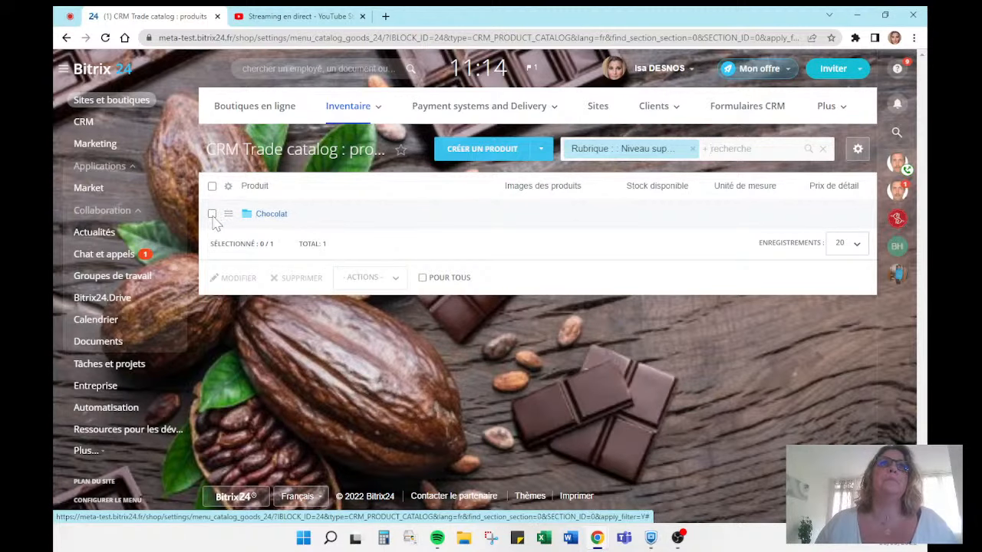
pyautogui.click(270, 216)
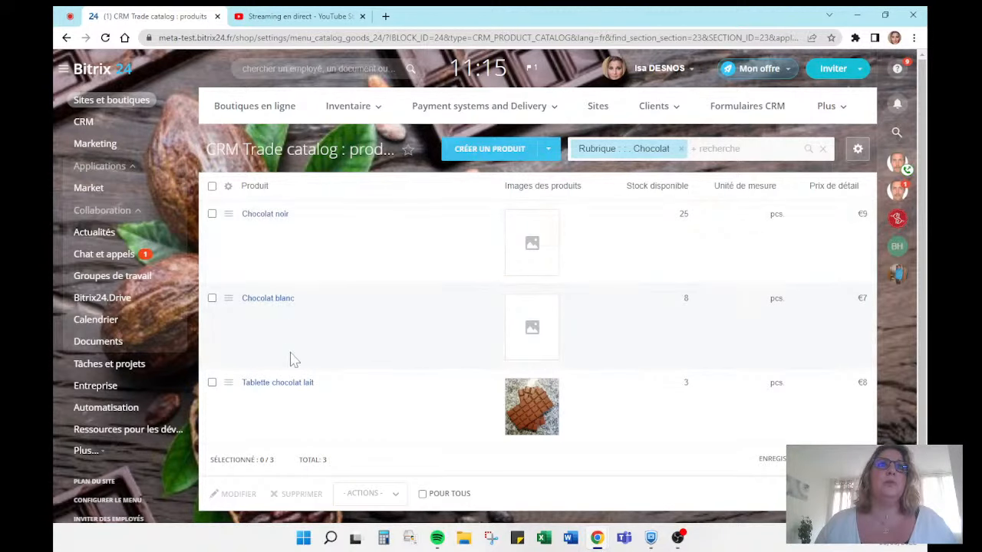
# Delete the Chocolat noir product from the Chocolat section
pyautogui.scroll(-2, 283, 253)
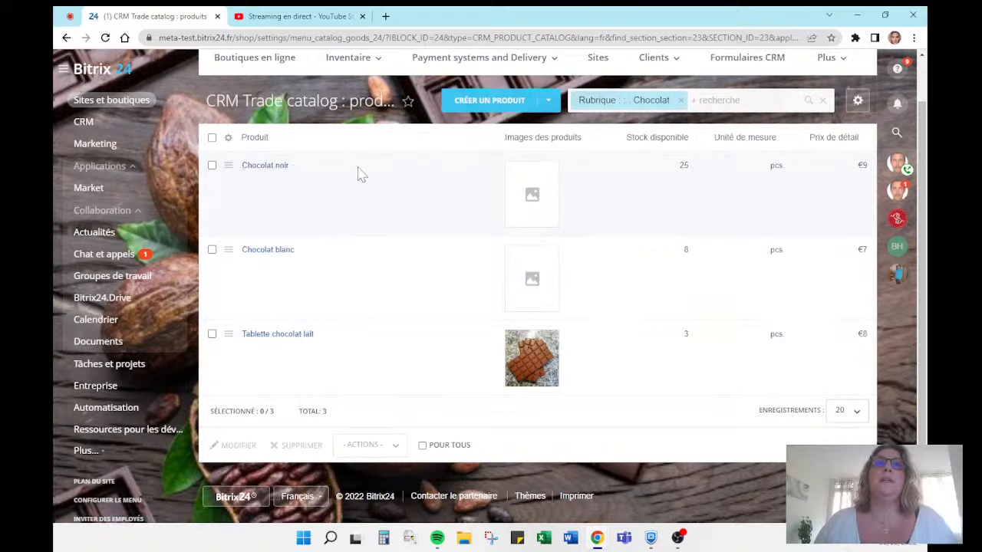
pyautogui.click(214, 166)
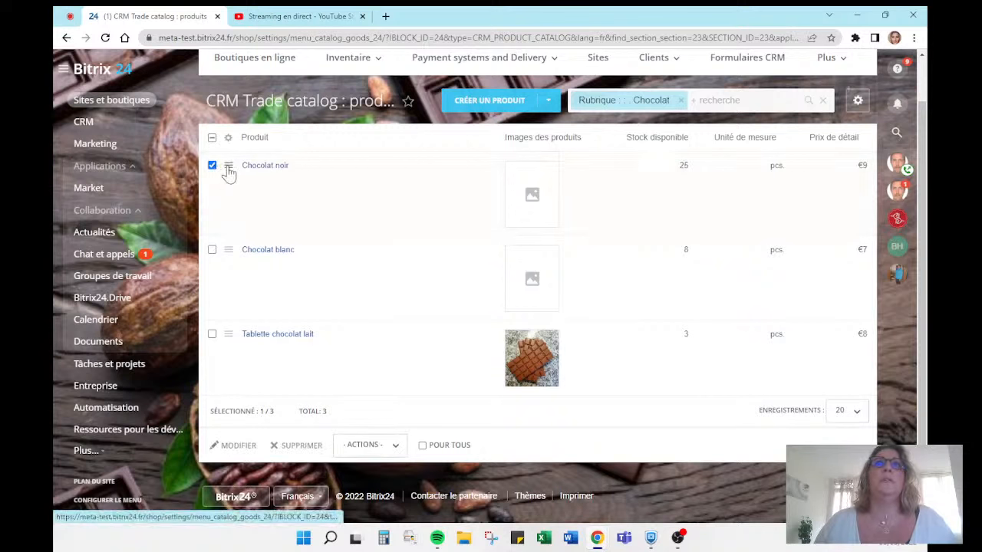
pyautogui.click(228, 166)
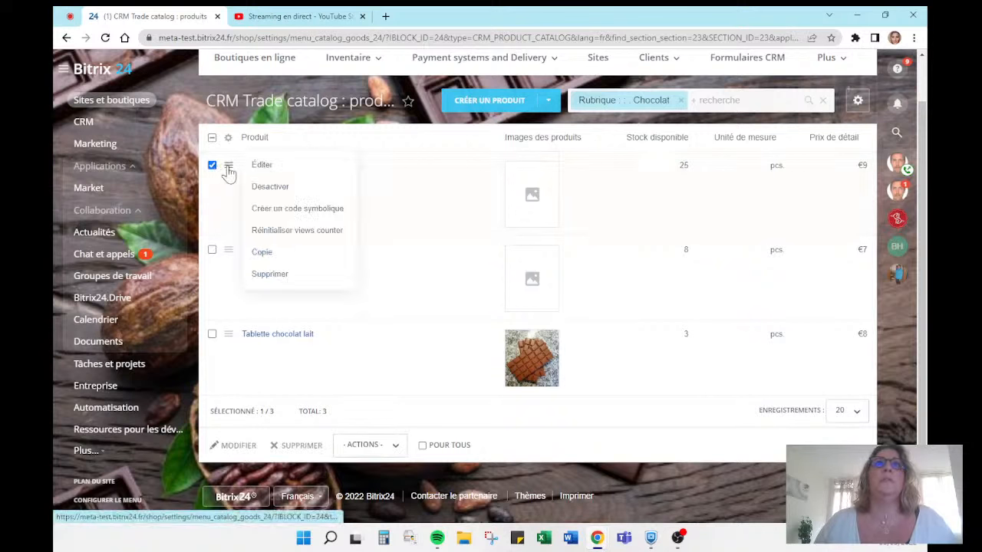
pyautogui.click(278, 280)
pyautogui.click(541, 118)
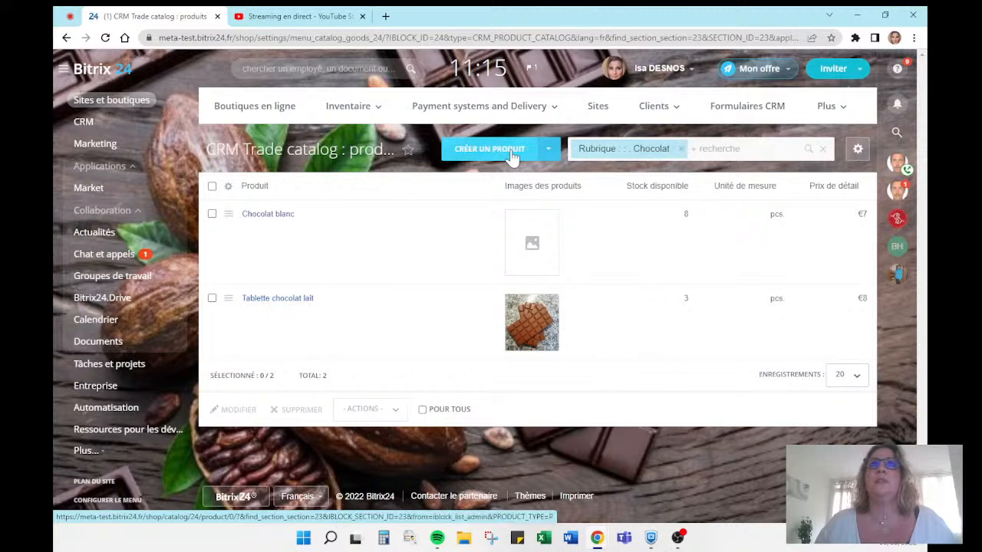
# Start a new product in the Chocolat section named "Chocolat noir" with the detailed description "Pour les fans de chocolat"
pyautogui.click(511, 157)
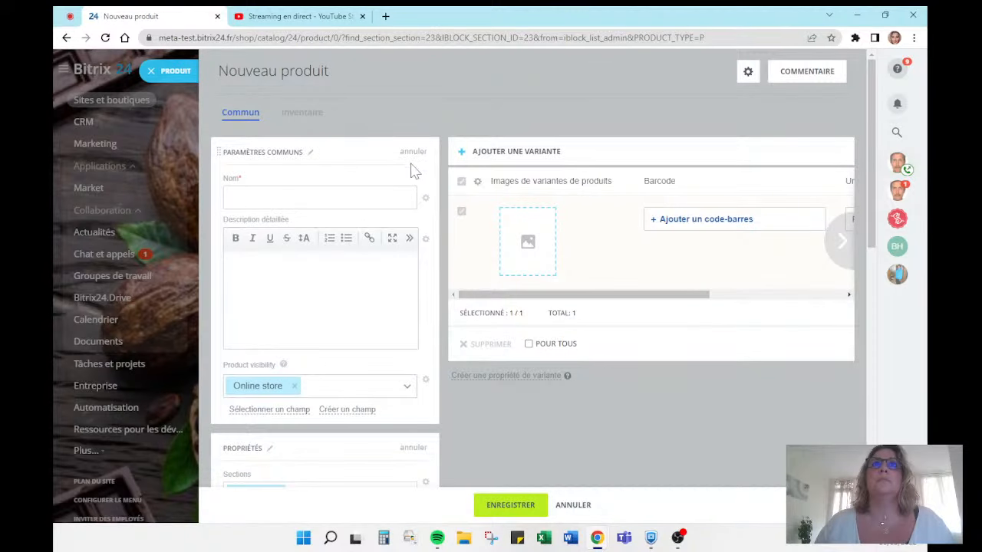
pyautogui.scroll(-3, 330, 236)
pyautogui.scroll(-10, 330, 236)
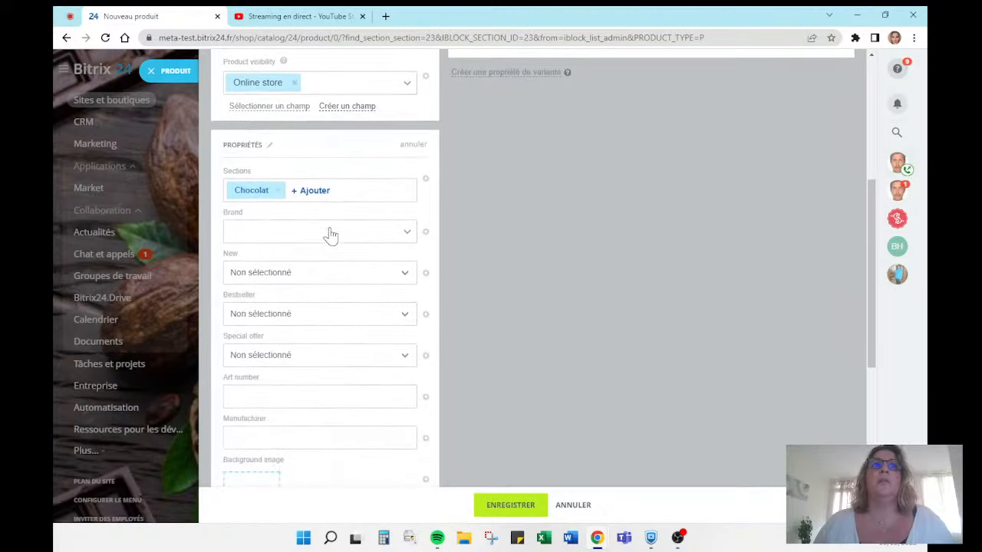
pyautogui.scroll(15, 330, 236)
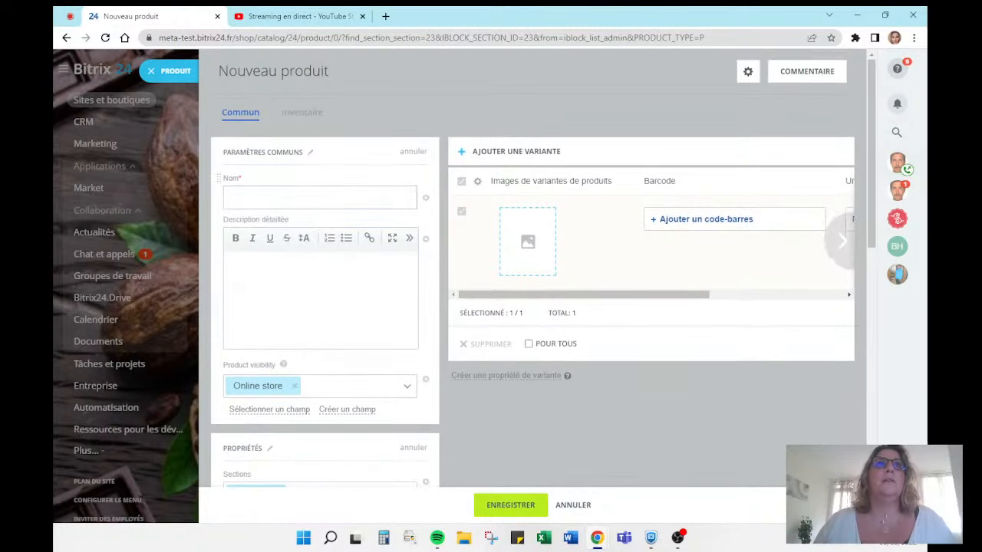
pyautogui.click(311, 197)
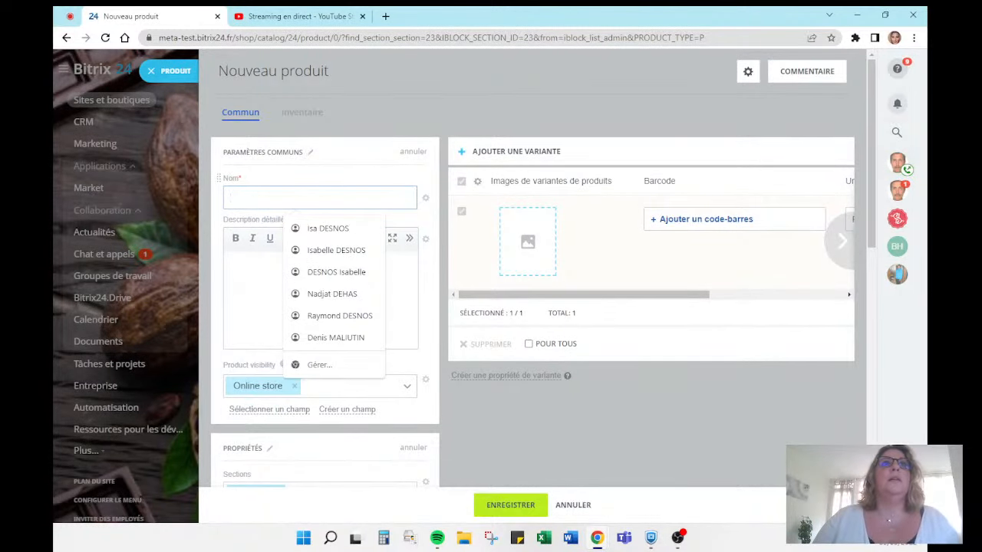
pyautogui.write('Chocolat noir')
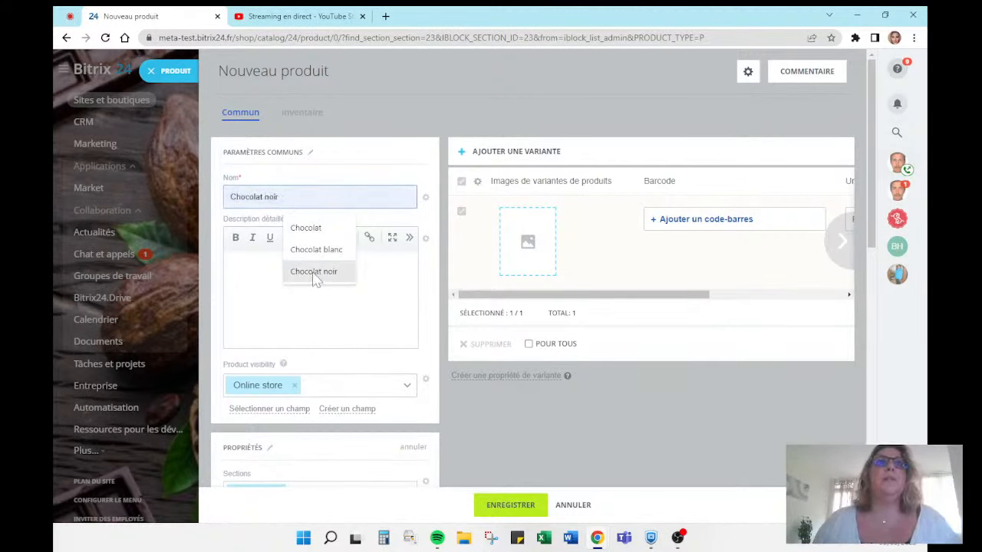
pyautogui.click(314, 273)
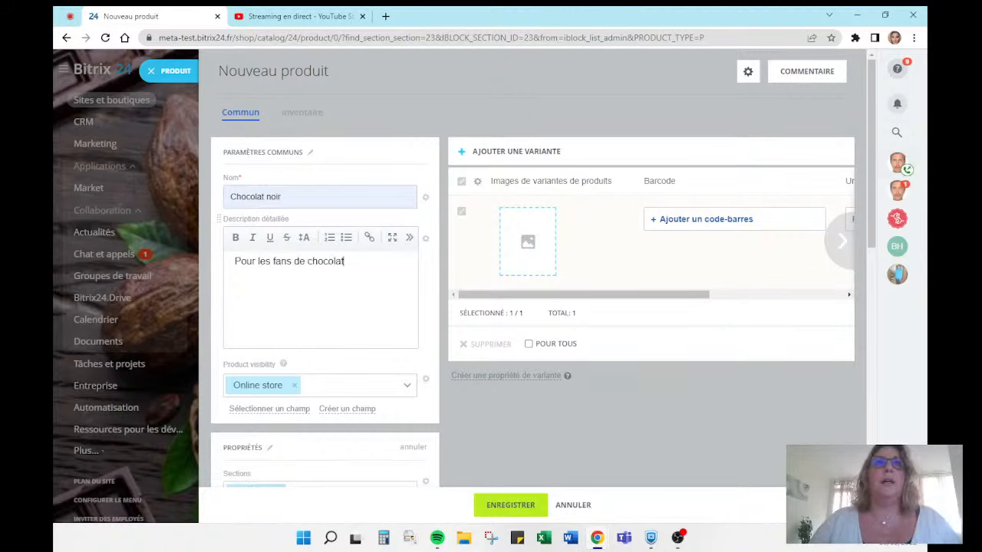
# Set the product's Bestseller property to yes, leaving New and Special offer as "Non sélectionné"
pyautogui.scroll(-5, 298, 323)
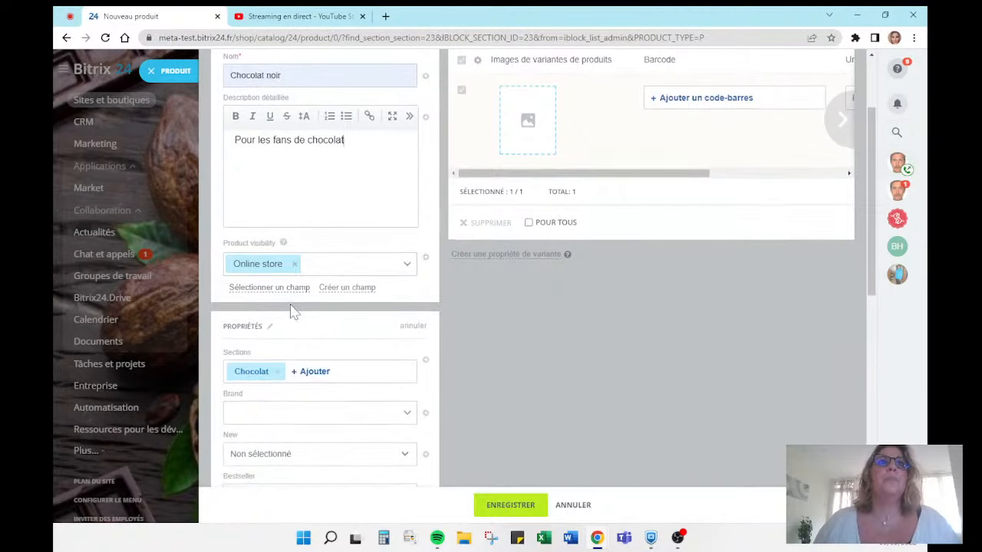
pyautogui.scroll(-2, 298, 314)
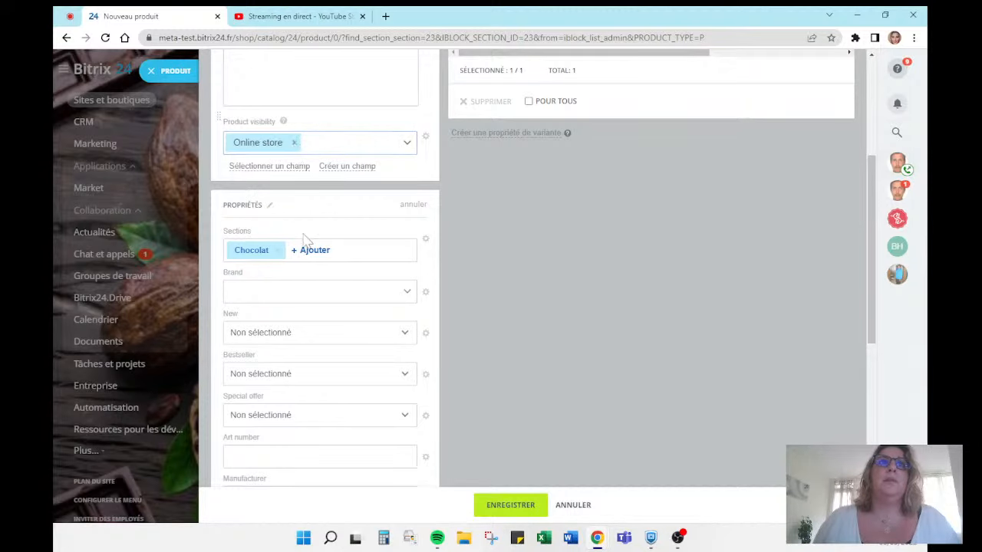
pyautogui.scroll(-2, 307, 243)
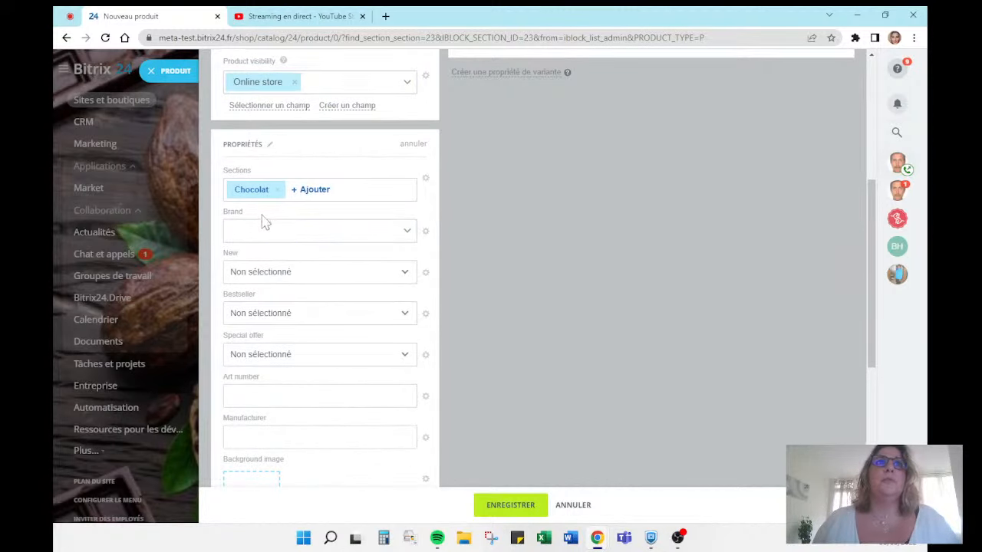
pyautogui.scroll(-2, 272, 244)
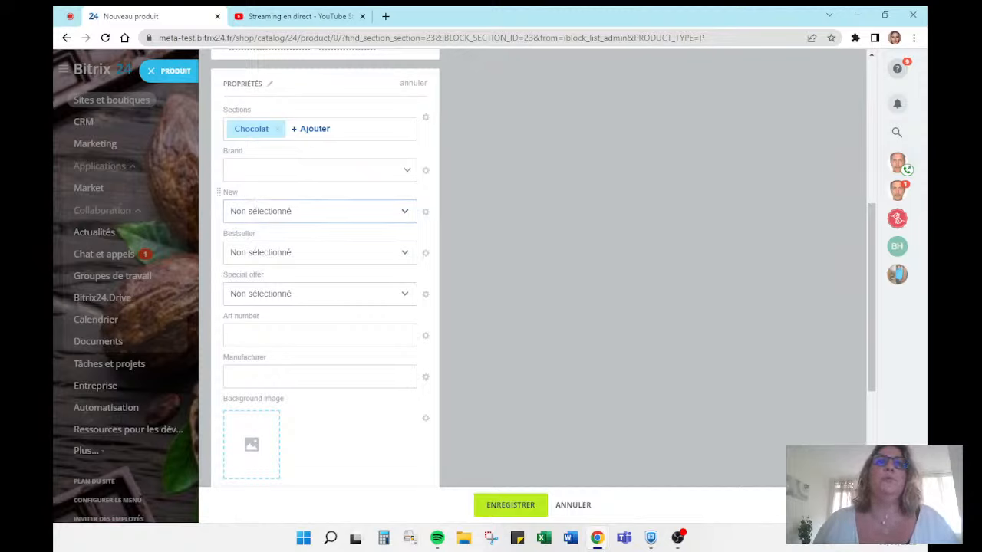
pyautogui.click(320, 211)
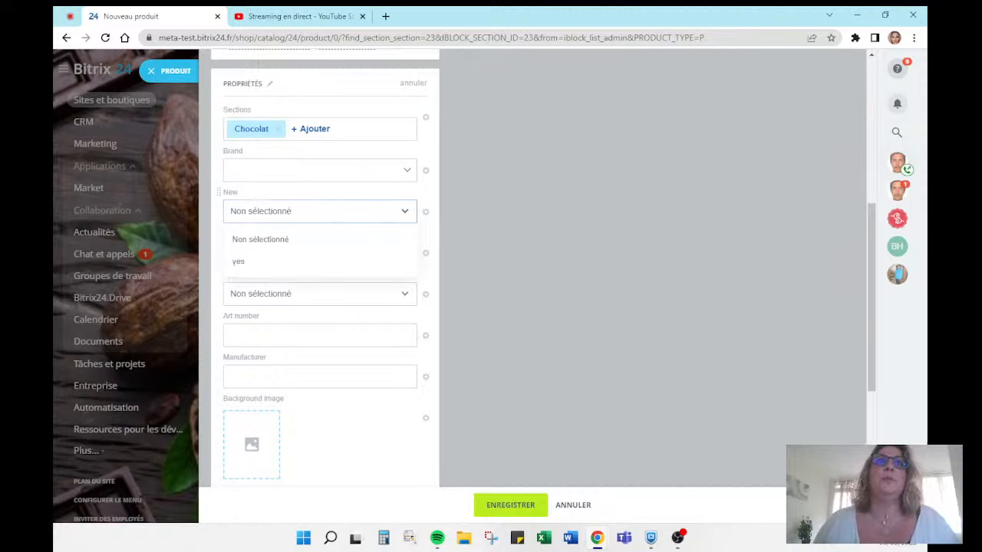
pyautogui.click(256, 241)
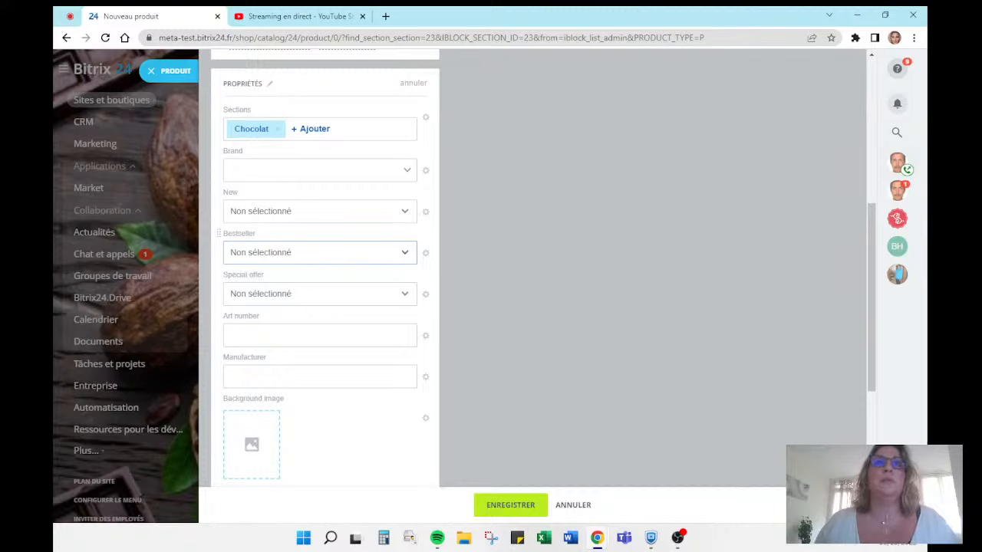
pyautogui.click(304, 298)
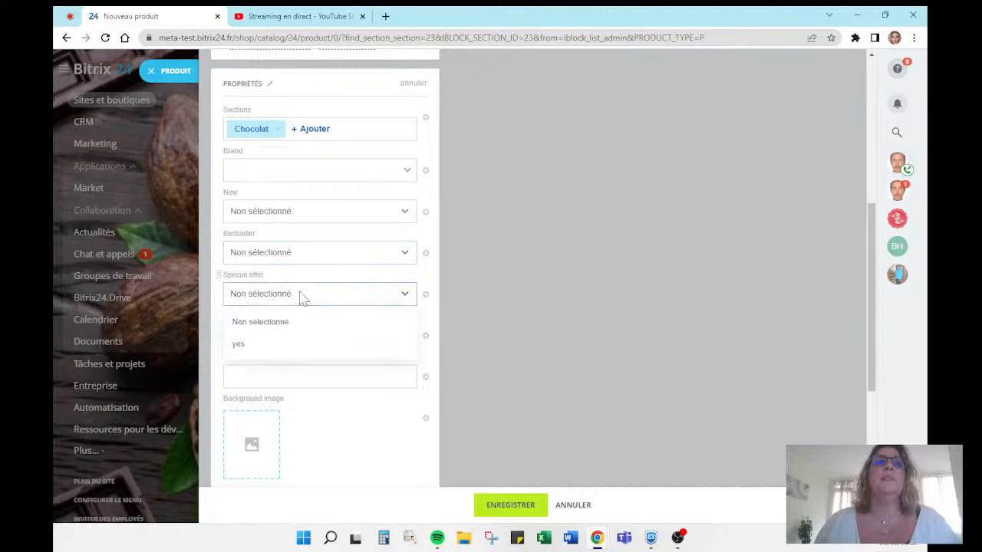
pyautogui.click(300, 298)
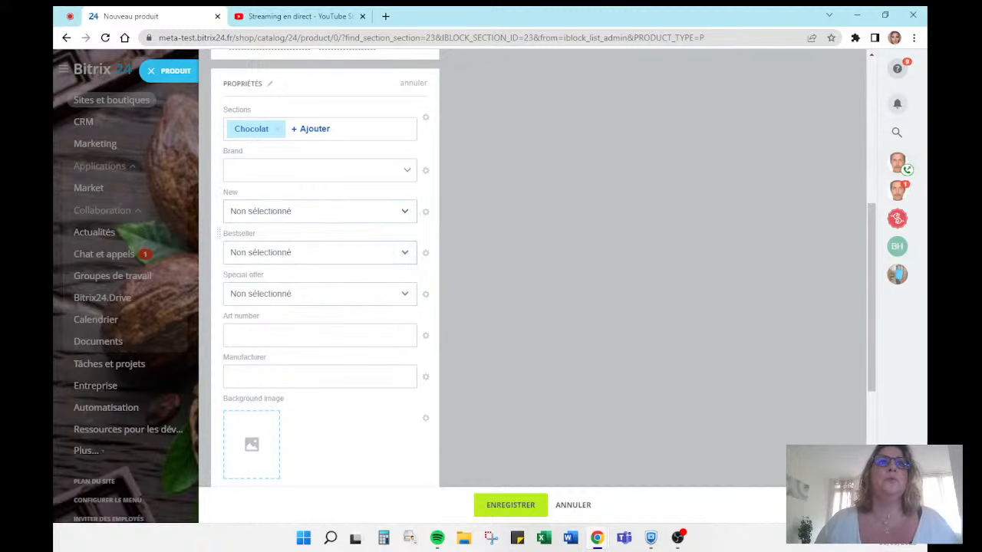
pyautogui.click(280, 254)
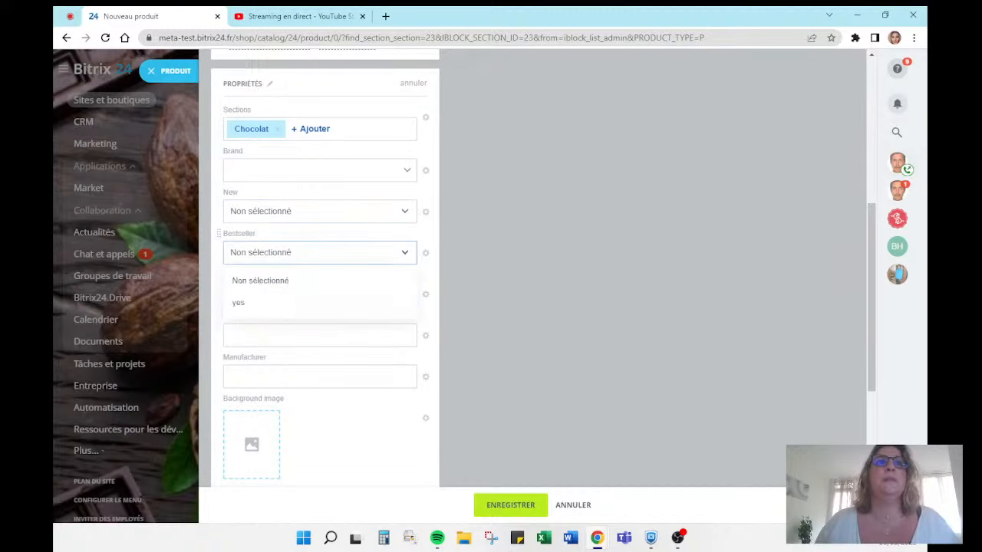
pyautogui.click(239, 306)
# Enter 123456 as the product's art number below the Special offer property
pyautogui.scroll(-3, 302, 279)
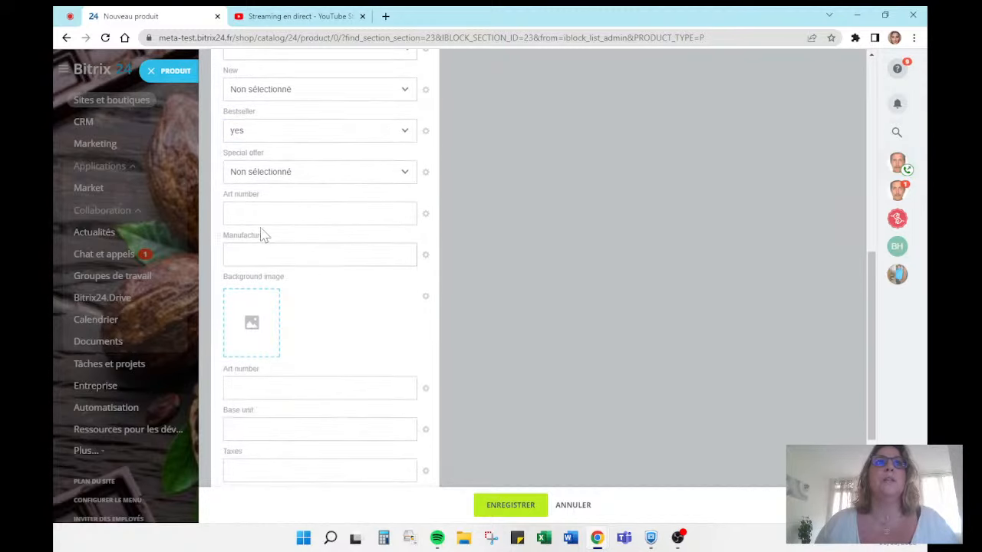
pyautogui.click(299, 215)
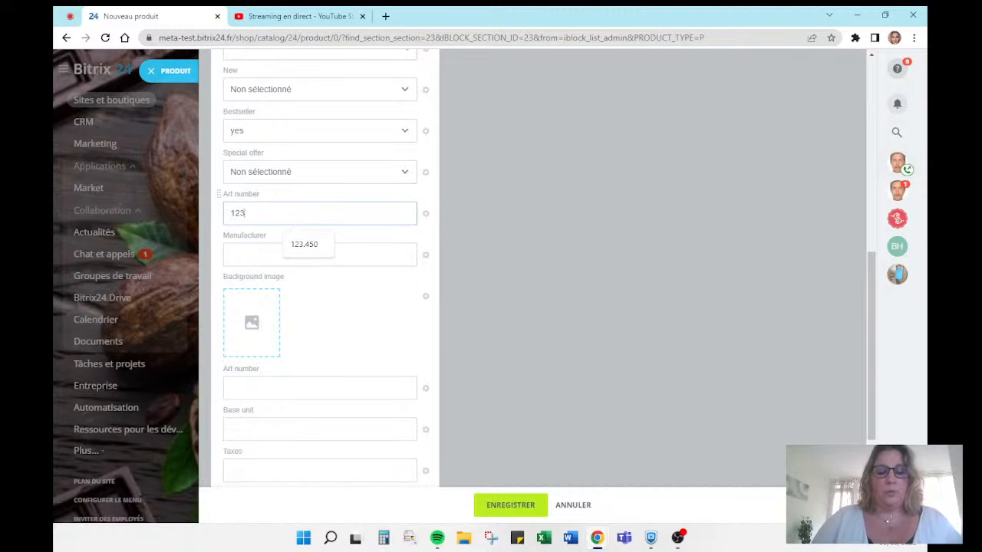
pyautogui.write('123456')
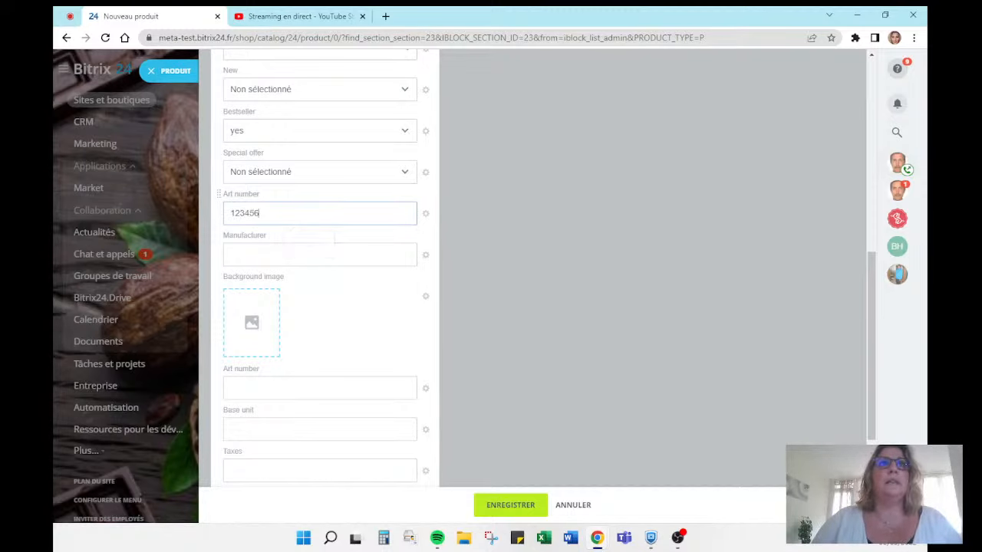
# Set the product's cocoa percentage (Pourcentage de cacao) to 70
pyautogui.scroll(-5, 282, 240)
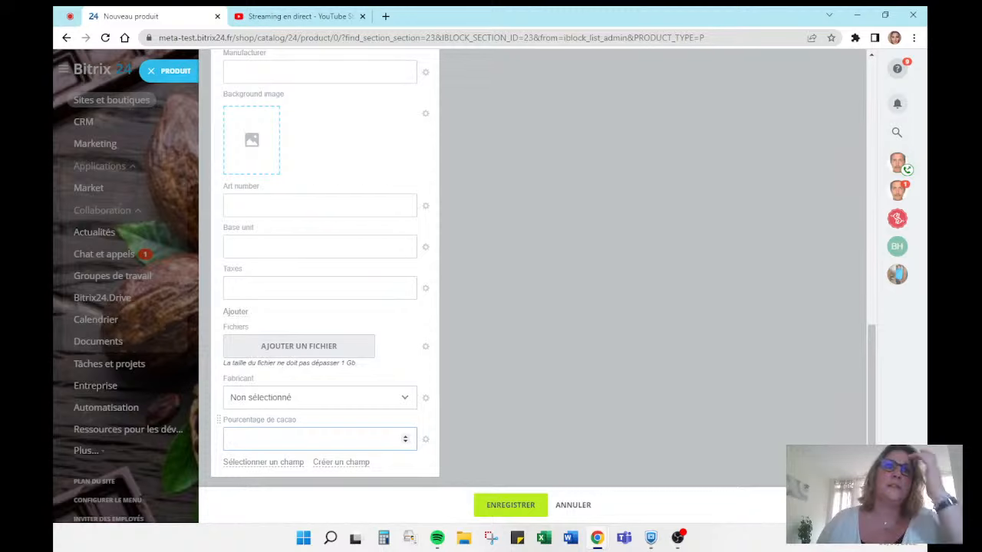
pyautogui.click(280, 433)
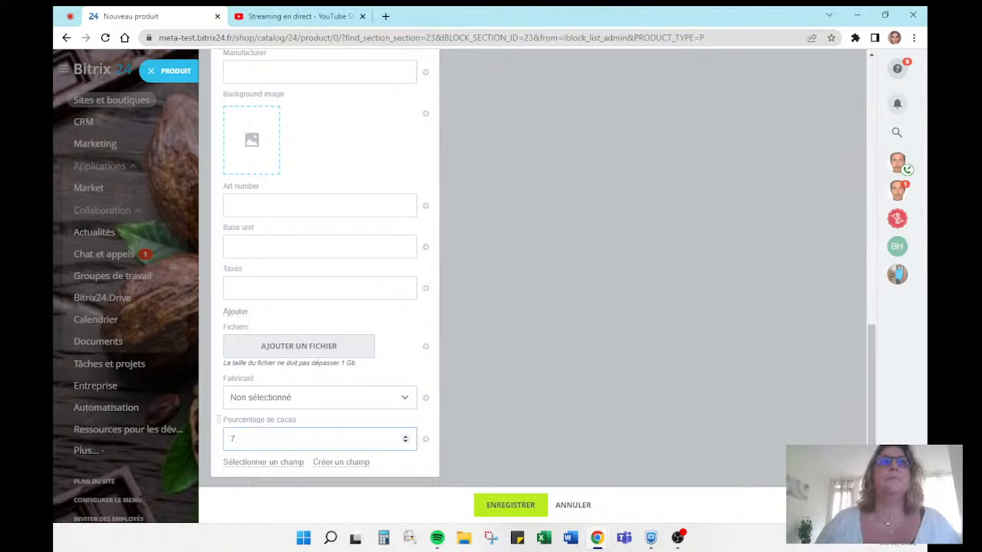
pyautogui.write('70')
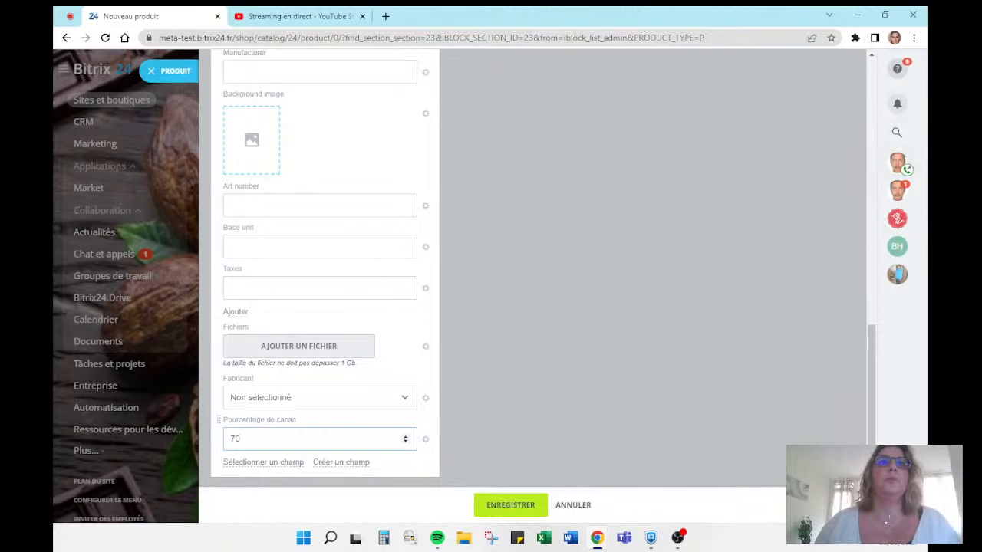
pyautogui.click(406, 442)
pyautogui.click(406, 437)
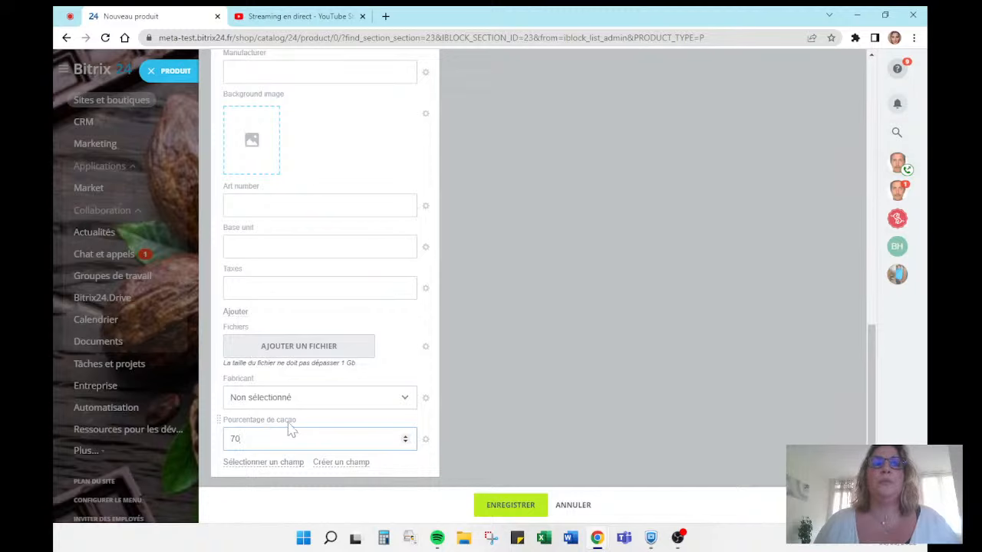
# Review the field types offered for creating a new product property, and keep the product's unsaved changes
pyautogui.click(344, 465)
pyautogui.scroll(-1, 422, 197)
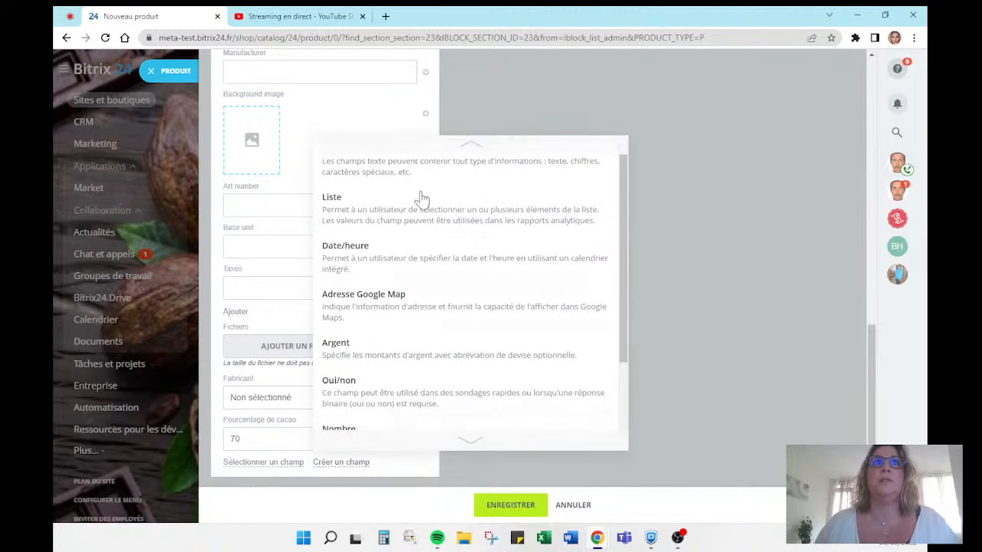
pyautogui.scroll(1, 414, 215)
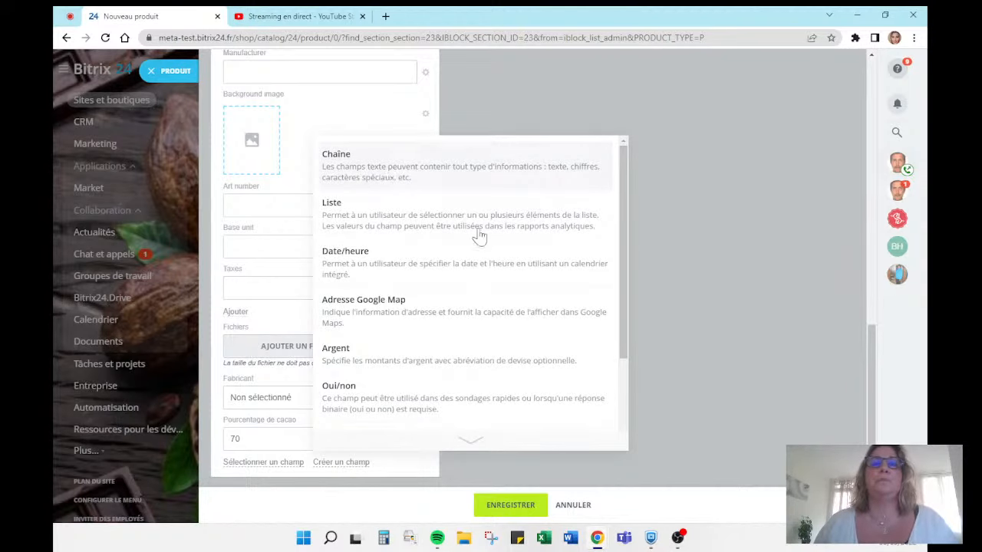
pyautogui.click(569, 506)
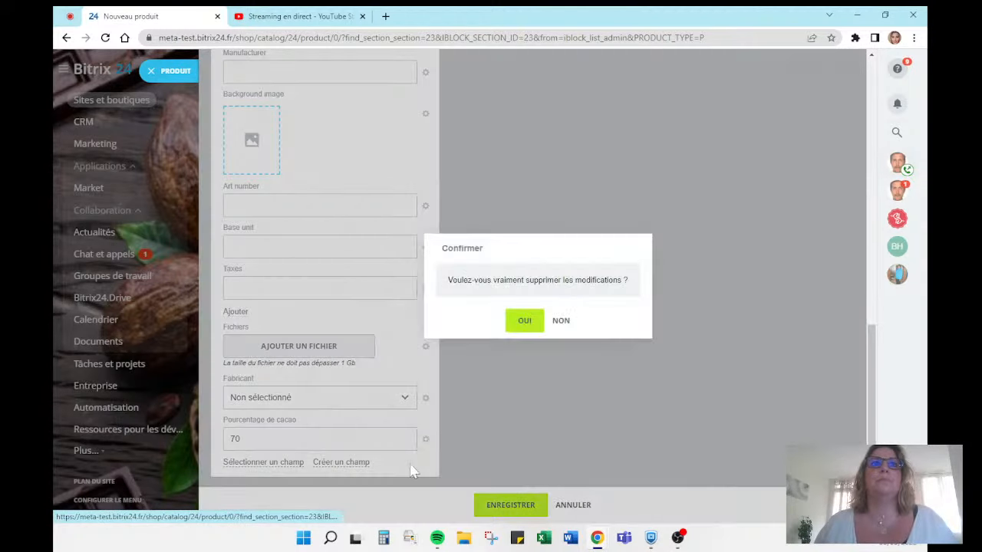
pyautogui.click(561, 322)
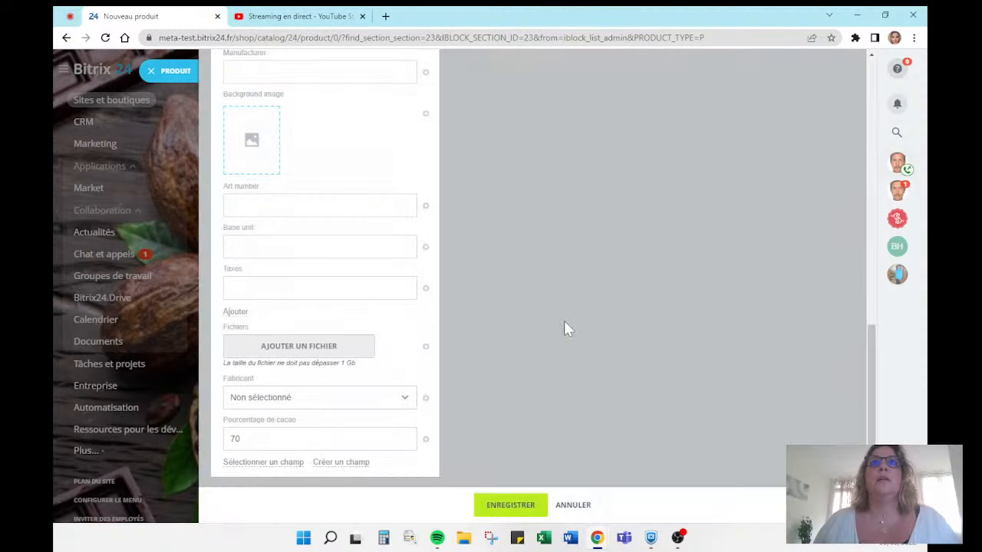
# Choose Pièce as the variant's unit of measure and save the Chocolat noir product
pyautogui.scroll(15, 543, 268)
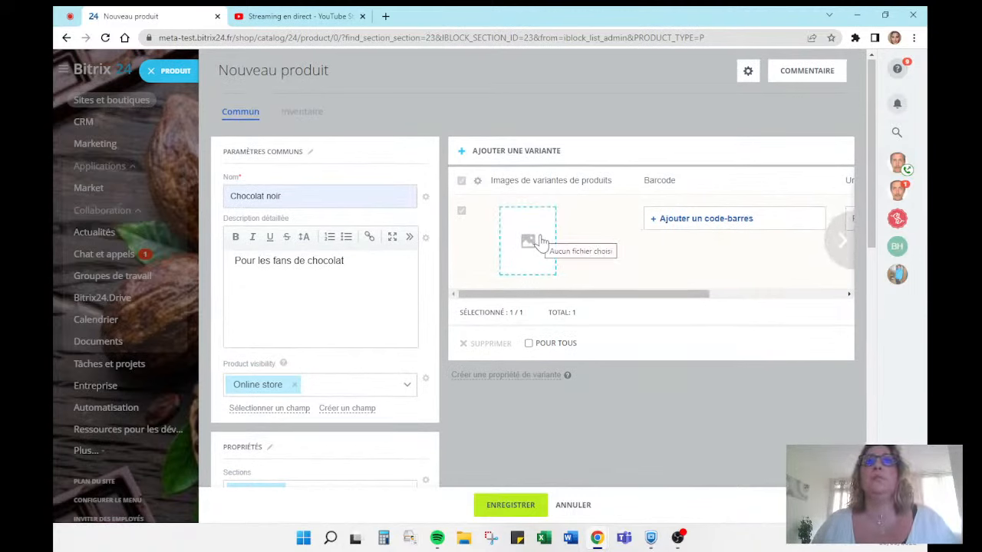
pyautogui.scroll(-1, 541, 242)
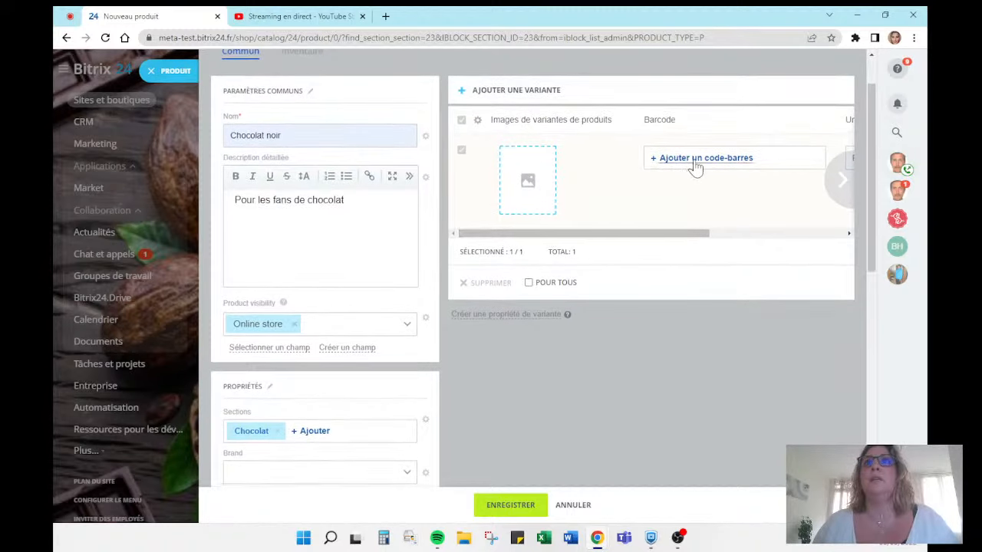
pyautogui.moveTo(648, 236); pyautogui.dragTo(790, 236)
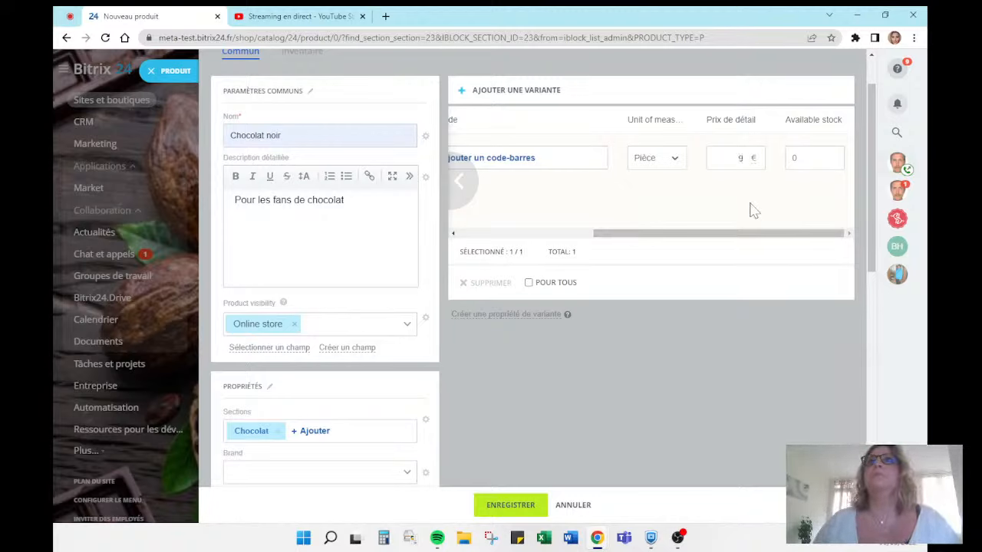
pyautogui.click(671, 161)
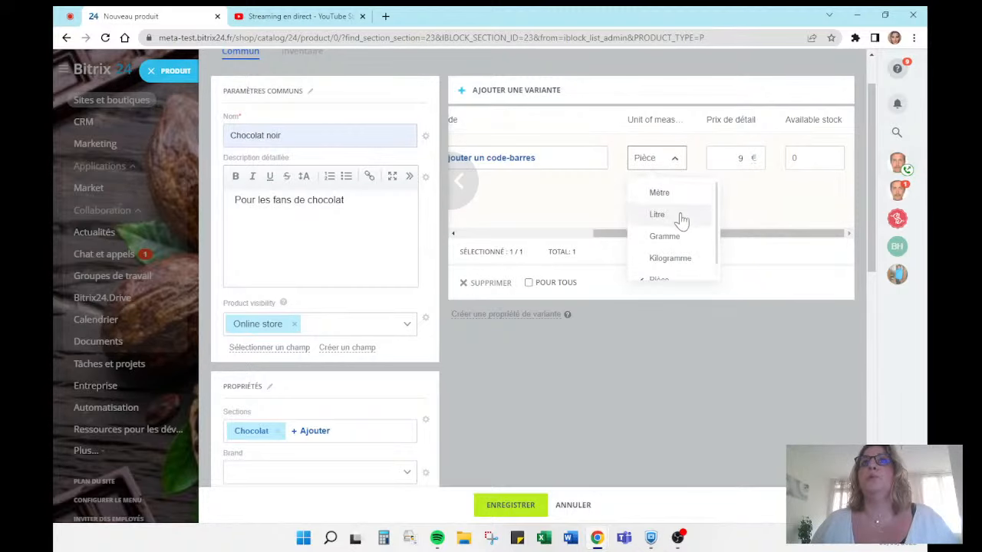
pyautogui.scroll(-2, 679, 227)
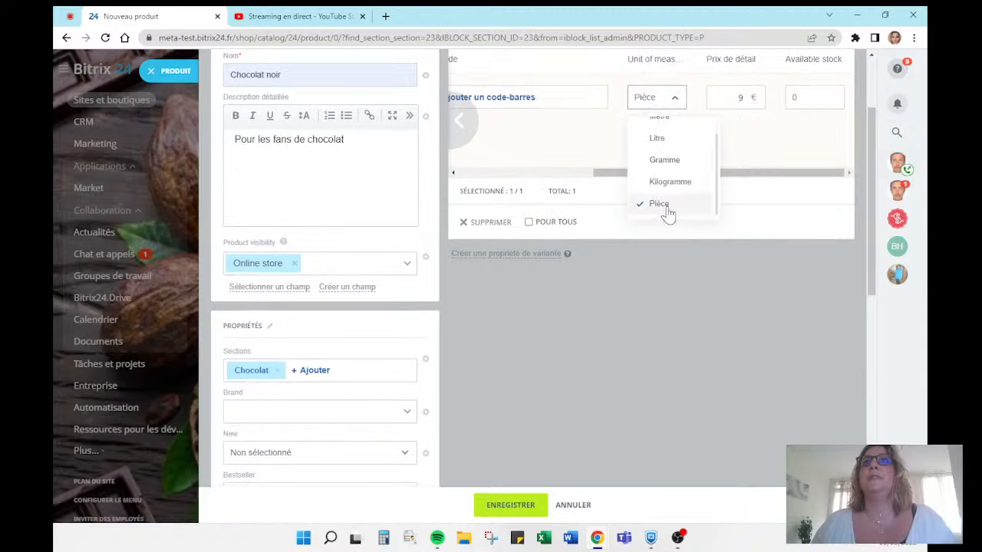
pyautogui.click(661, 205)
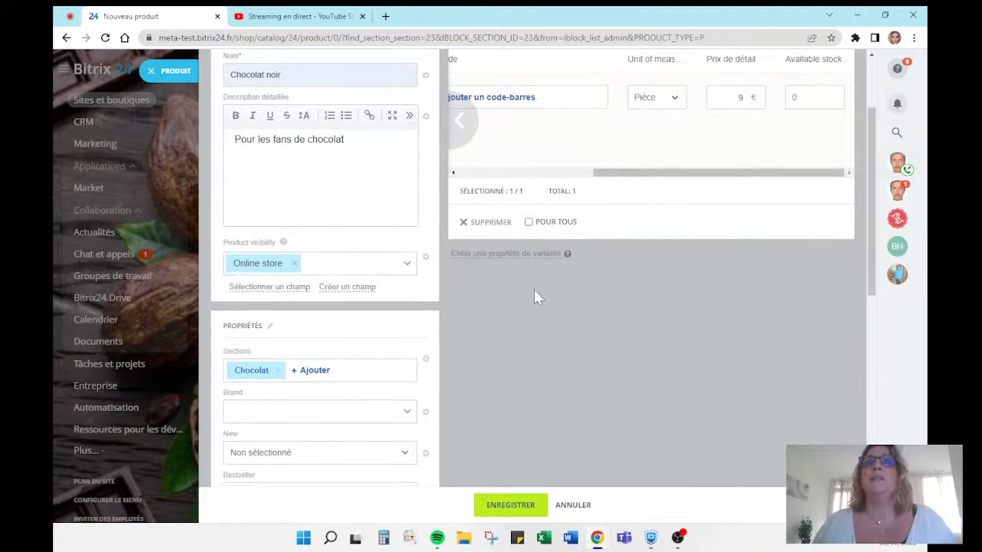
pyautogui.click(508, 506)
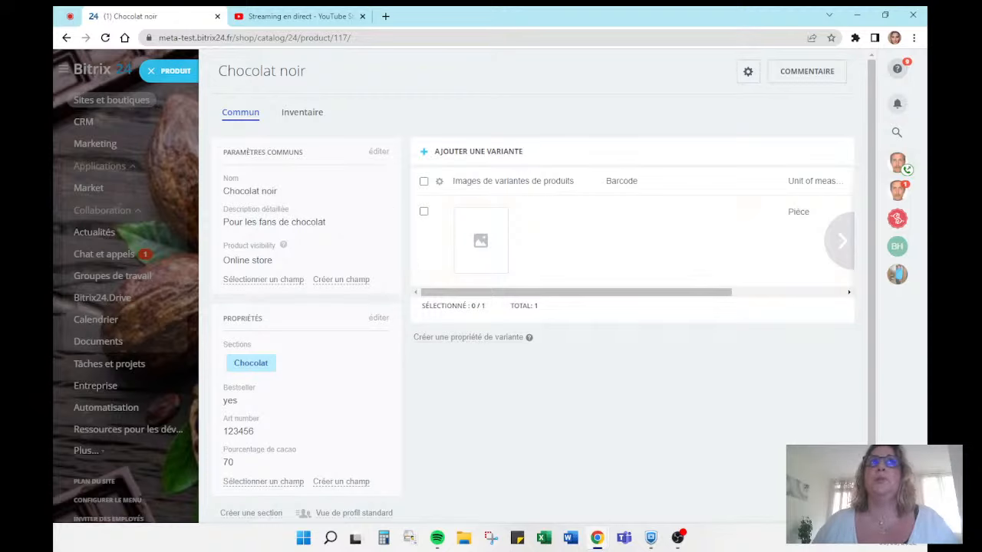
# Check the saved product's properties, close its card and open the Chocolat section from the product catalogue's upper level
pyautogui.scroll(-1, 307, 215)
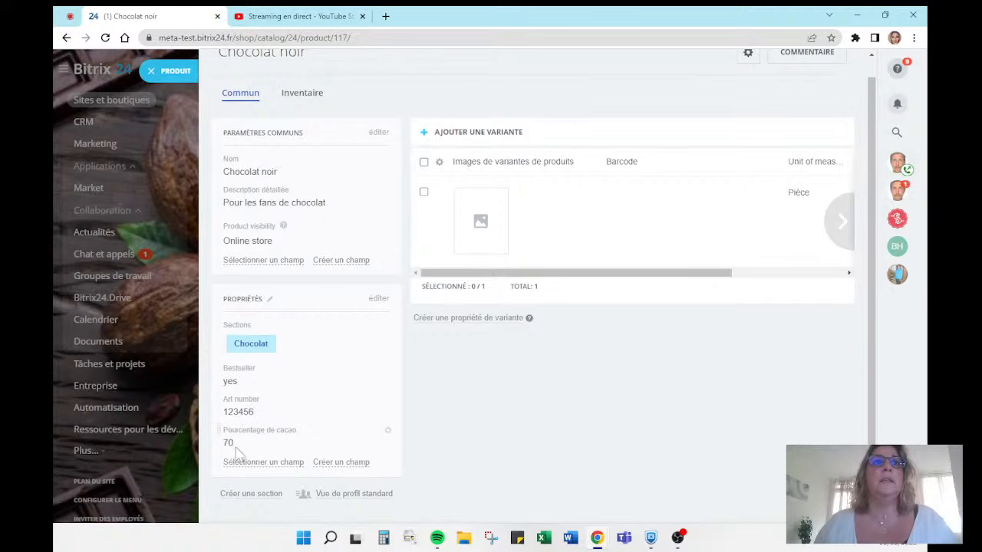
pyautogui.scroll(1, 234, 368)
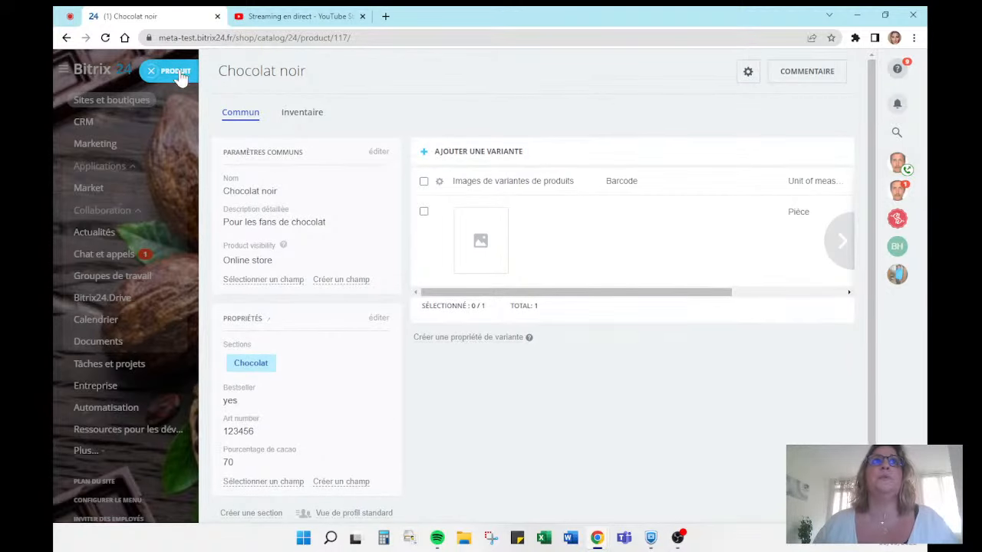
pyautogui.click(178, 73)
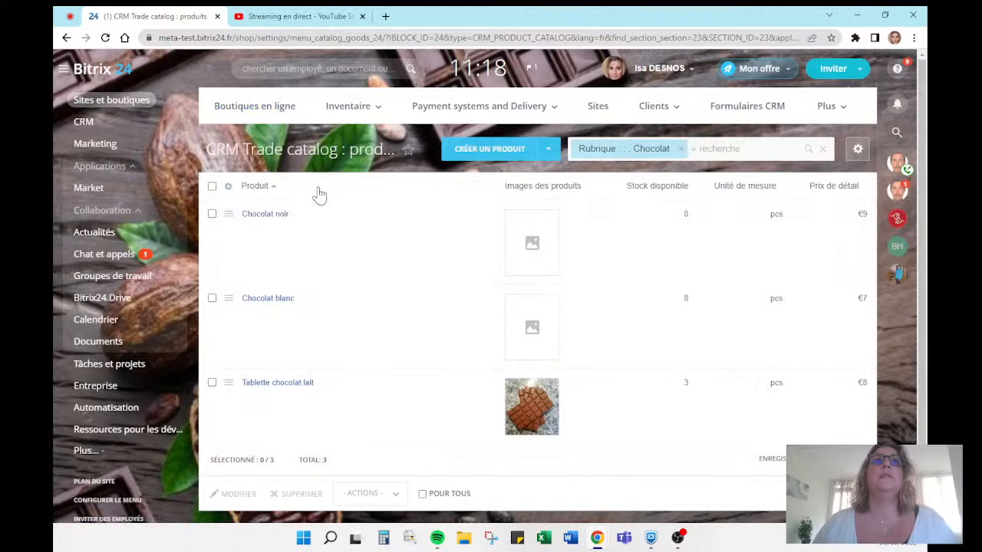
pyautogui.click(375, 109)
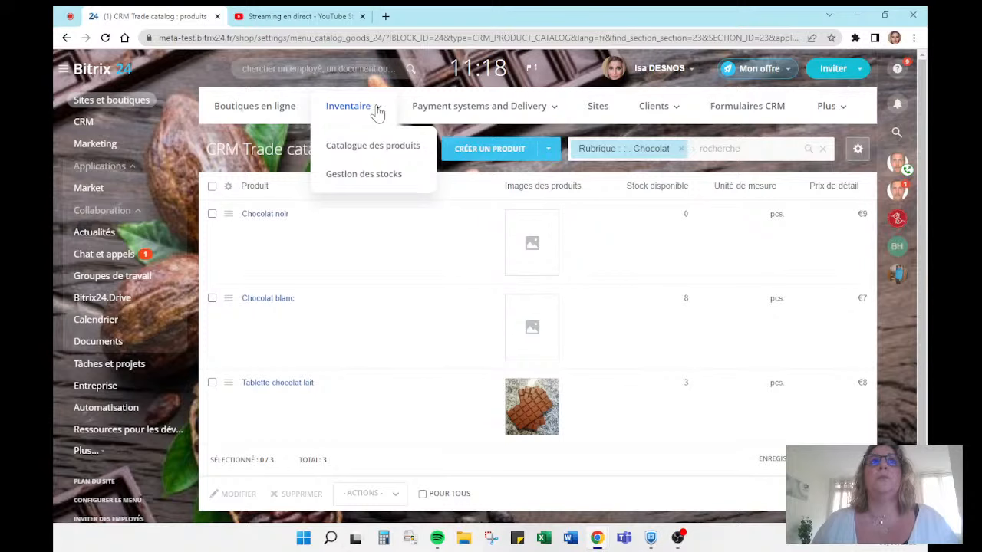
pyautogui.click(373, 151)
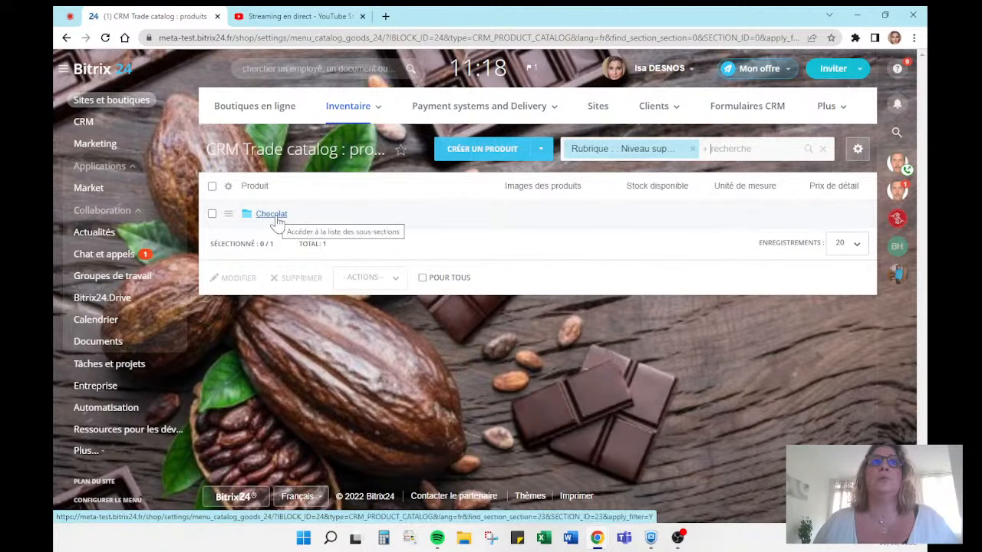
pyautogui.click(273, 214)
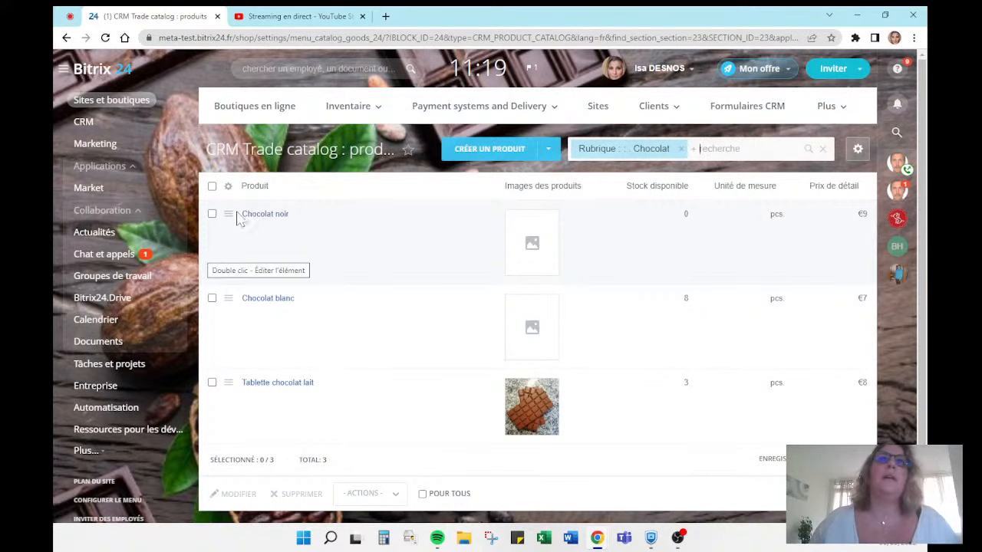
# Return to the online stores list and open the Boutique Instagram store's main page in the site editor
pyautogui.moveTo(532, 115)
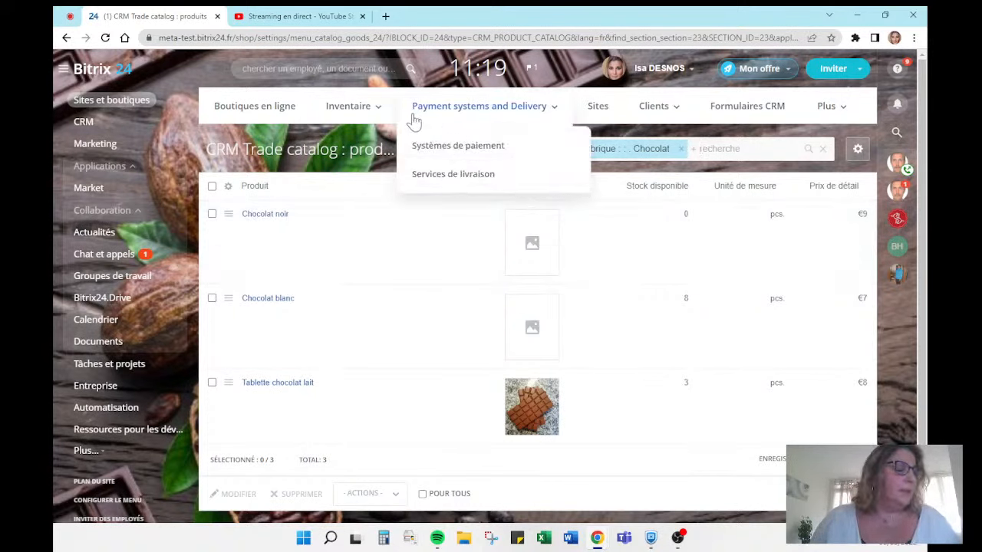
pyautogui.click(259, 113)
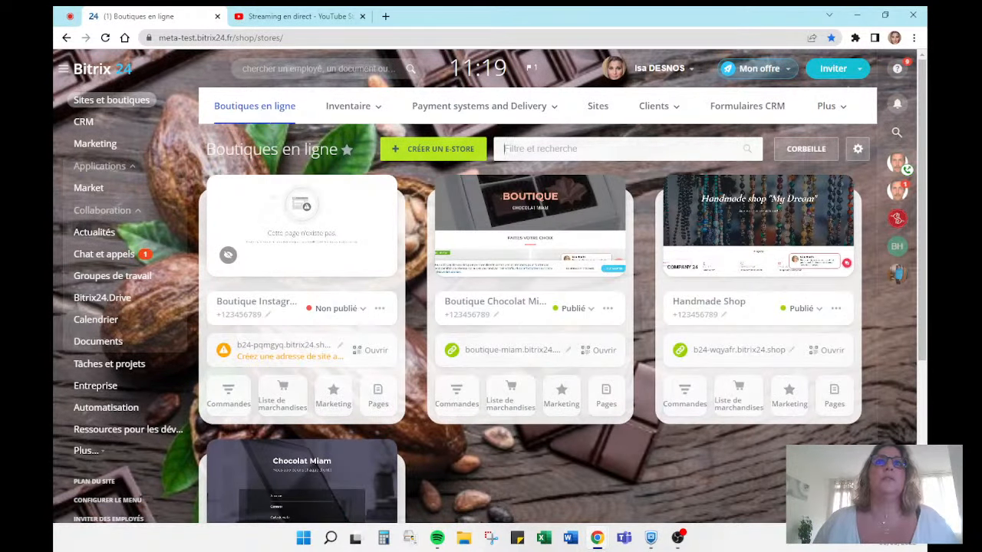
pyautogui.moveTo(253, 271)
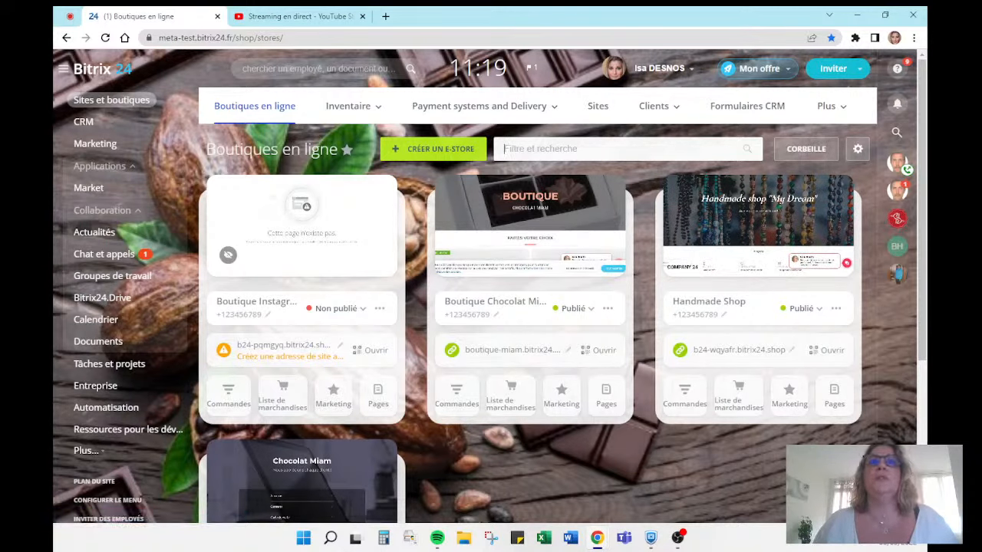
pyautogui.moveTo(535, 218)
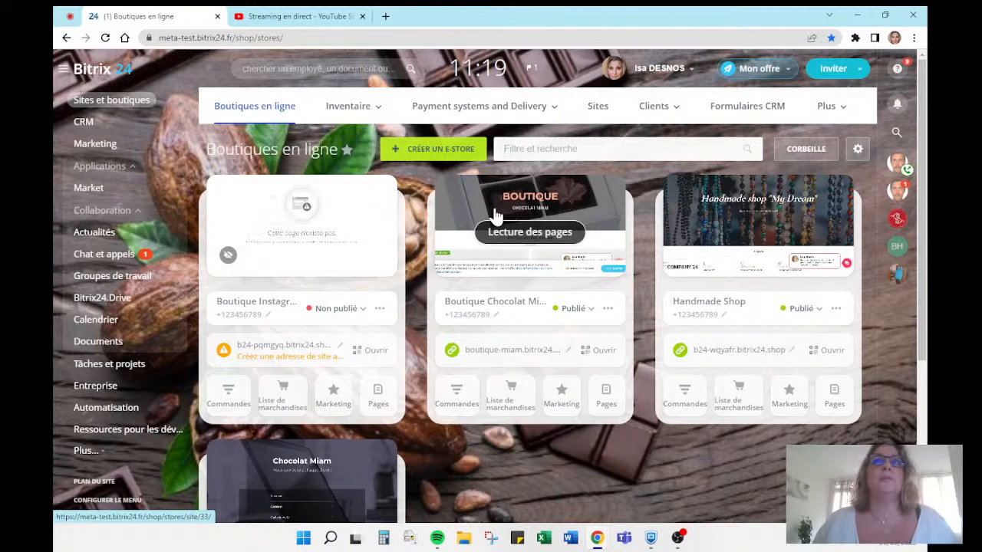
pyautogui.moveTo(359, 239)
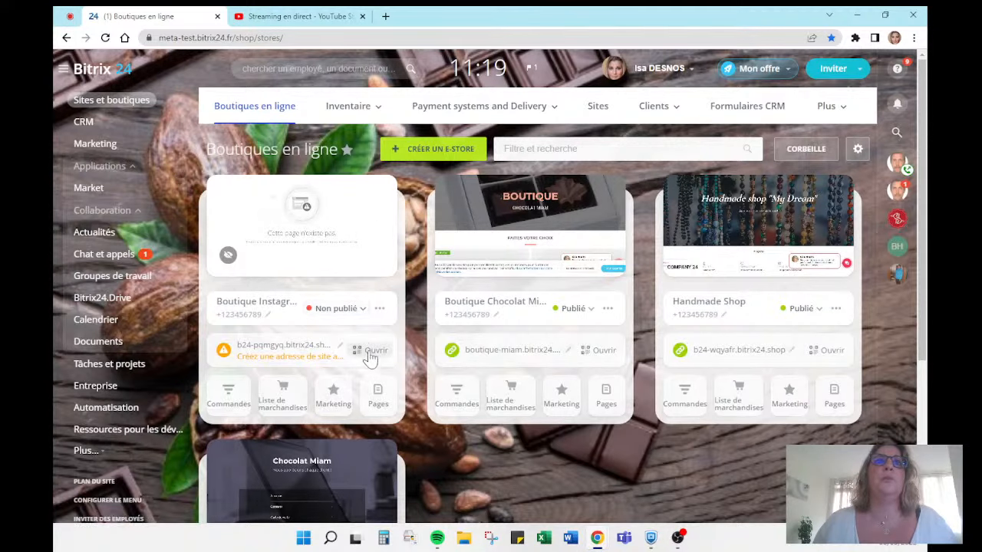
pyautogui.click(359, 213)
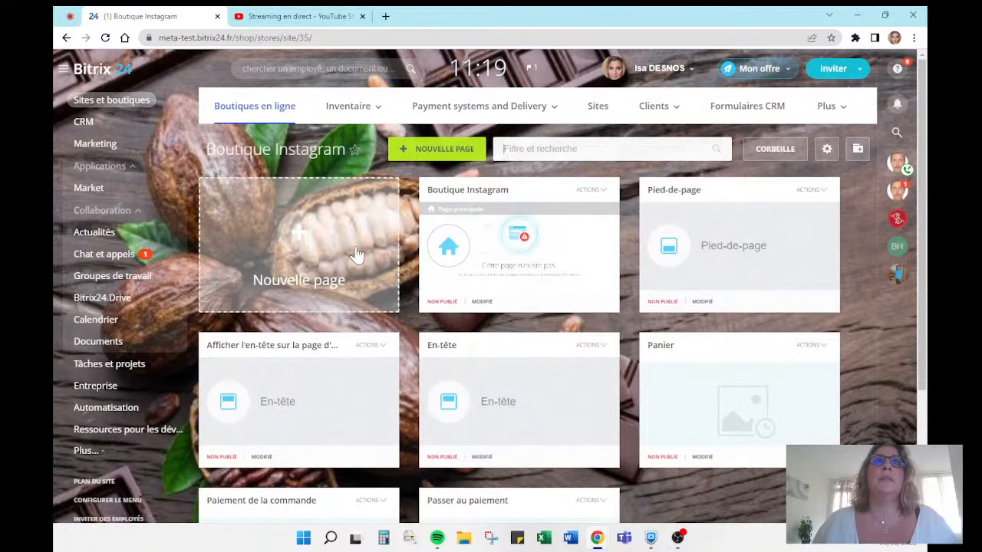
pyautogui.click(356, 254)
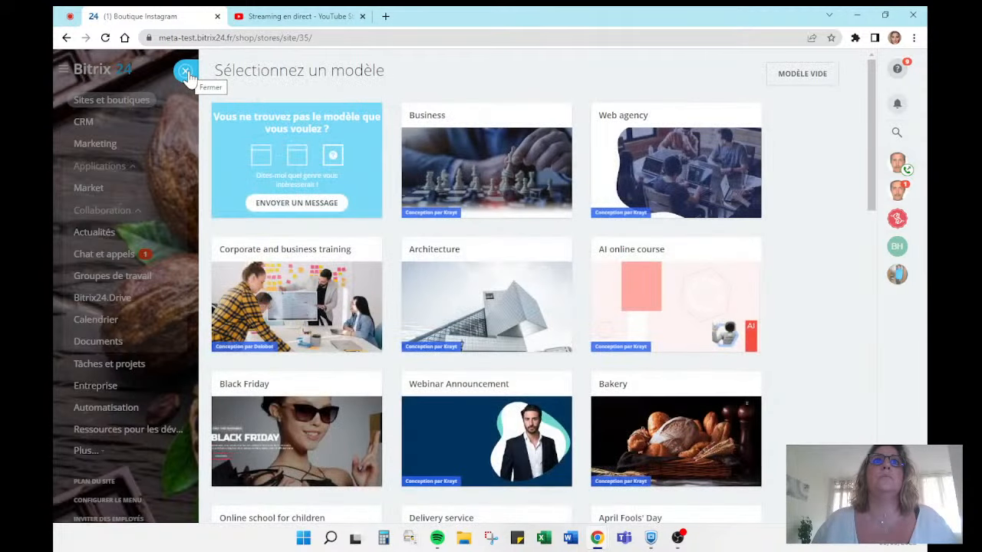
pyautogui.click(185, 72)
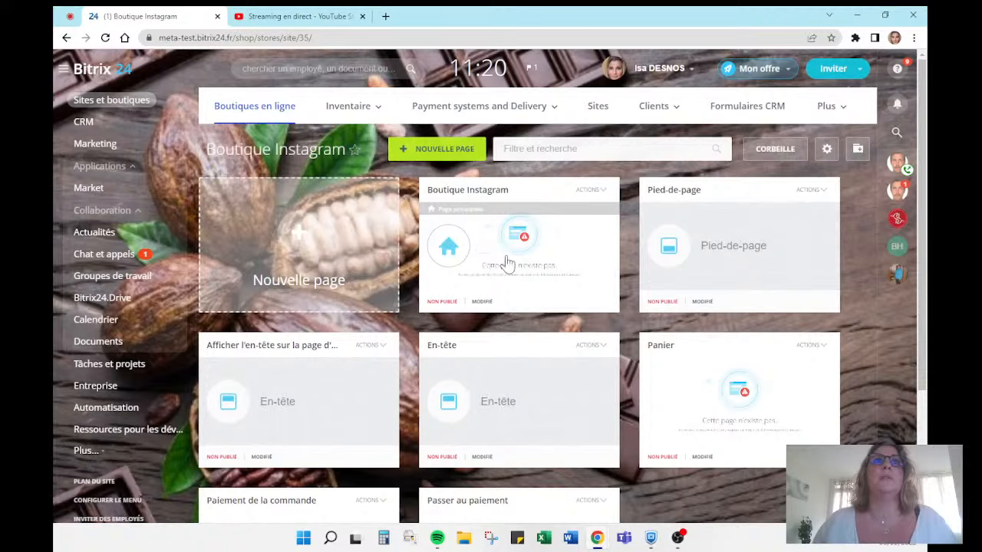
pyautogui.click(484, 257)
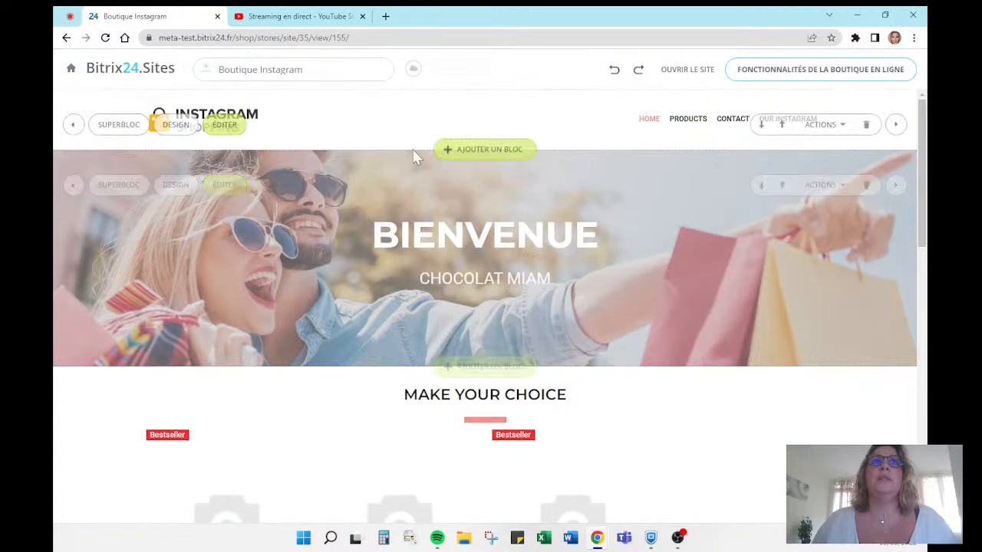
# Examine how the catalogue products appear in the "Make your choice" block of the main page
pyautogui.scroll(-5, 543, 338)
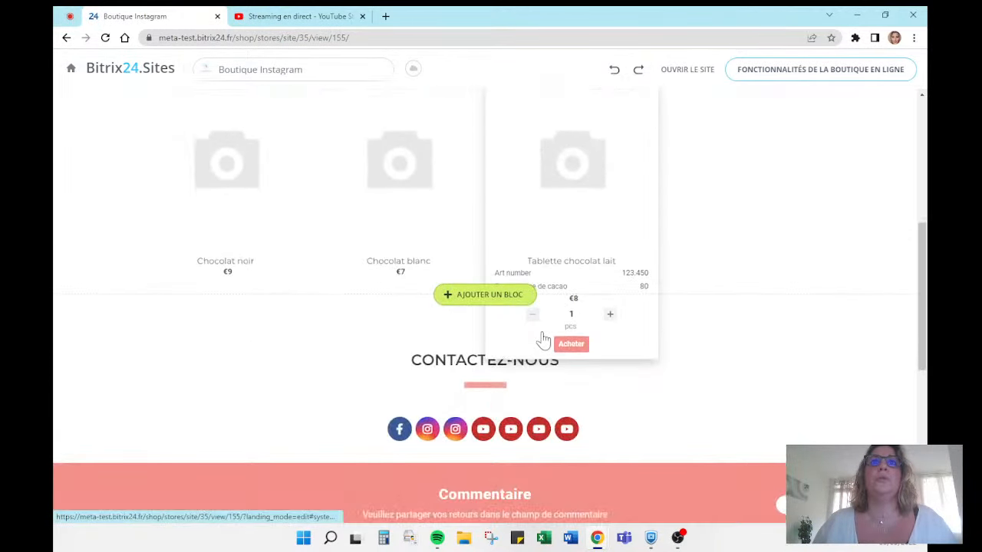
pyautogui.scroll(-1, 543, 339)
pyautogui.scroll(2, 543, 339)
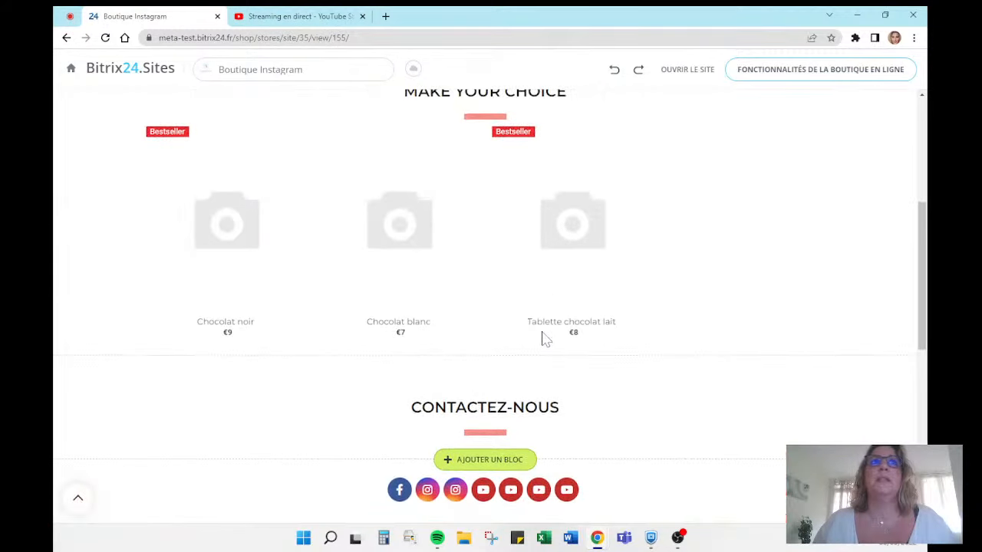
pyautogui.scroll(1, 543, 338)
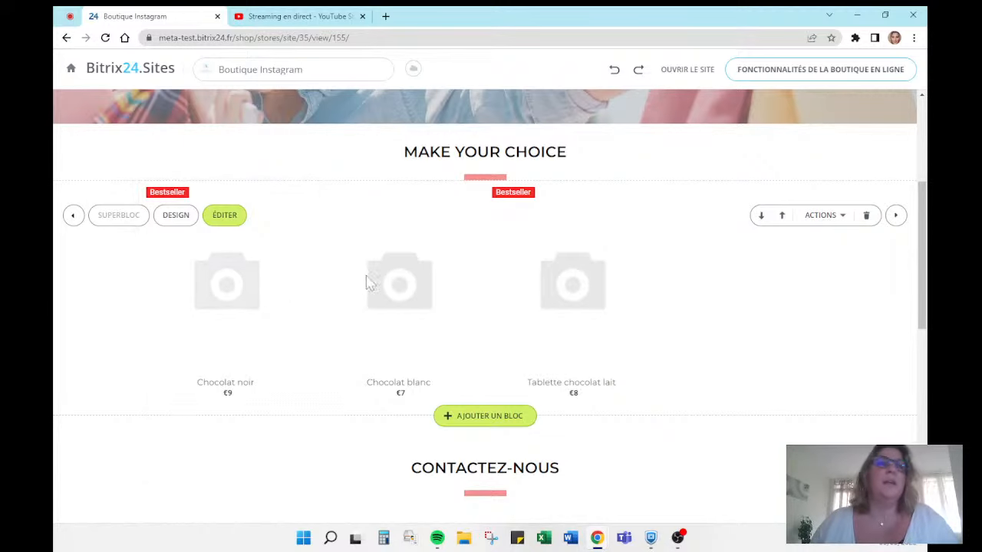
pyautogui.scroll(2, 497, 263)
pyautogui.scroll(1, 497, 264)
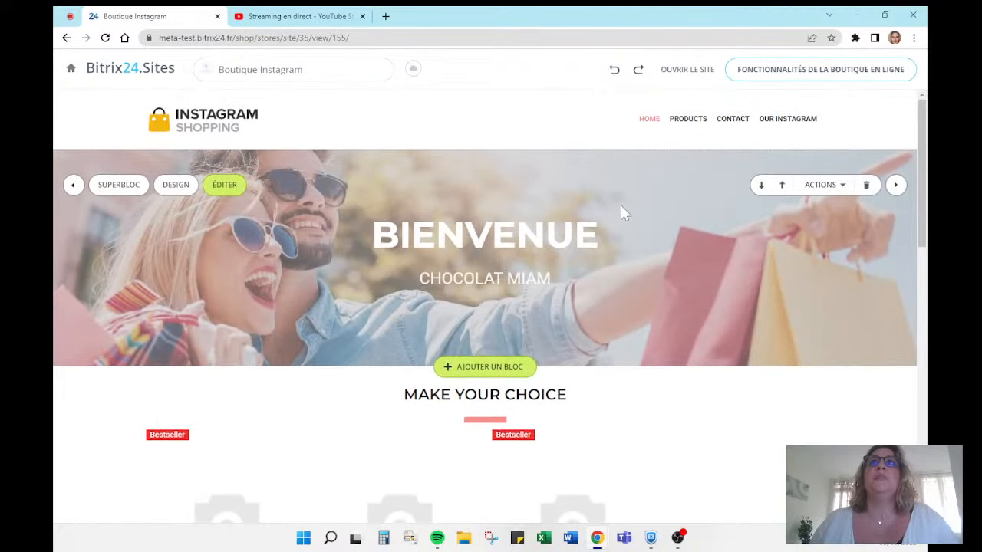
# Try to open the Boutique Instagram site in a new browser tab, and return to the editor
pyautogui.click(685, 74)
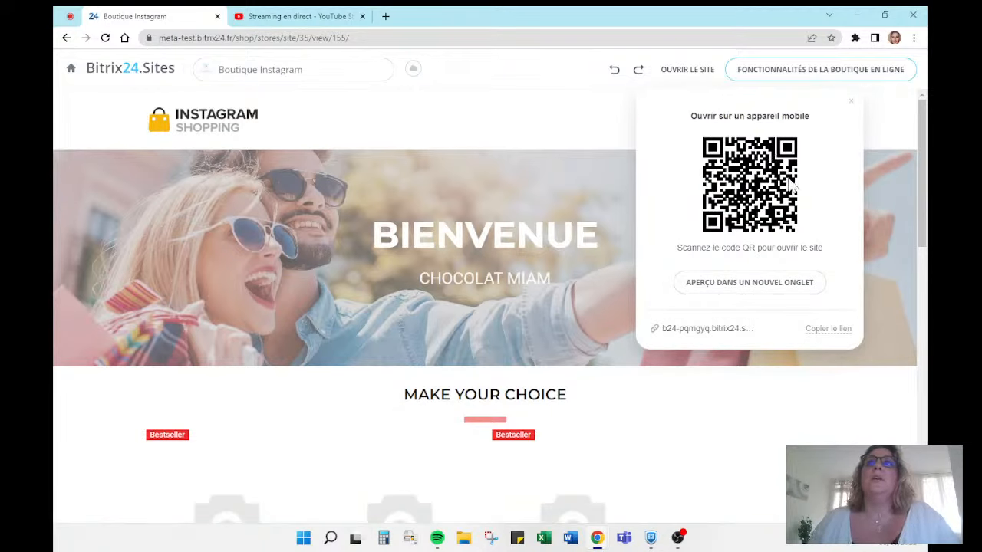
pyautogui.click(744, 283)
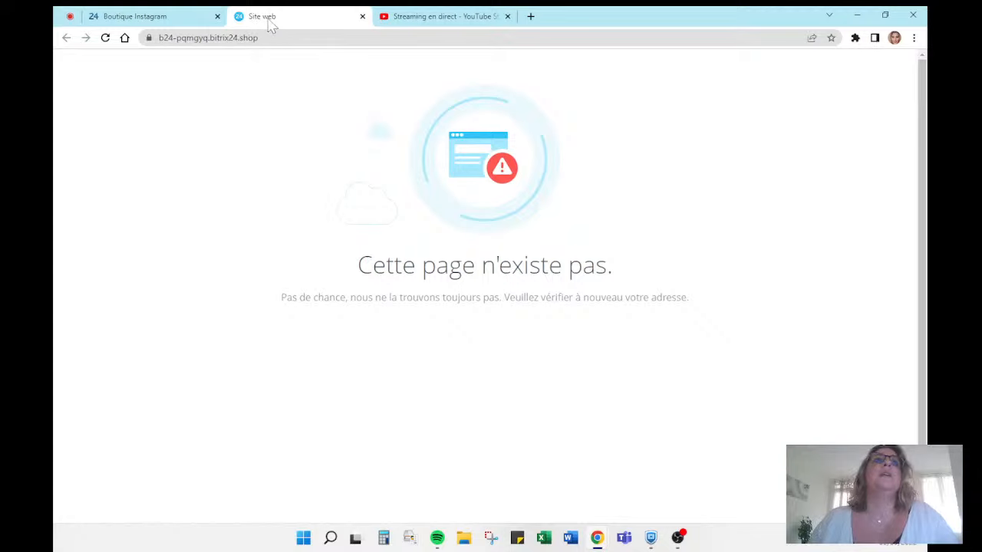
pyautogui.click(182, 23)
# Open a preview of the store (Aperçu) from the site's publication options
pyautogui.moveTo(456, 217)
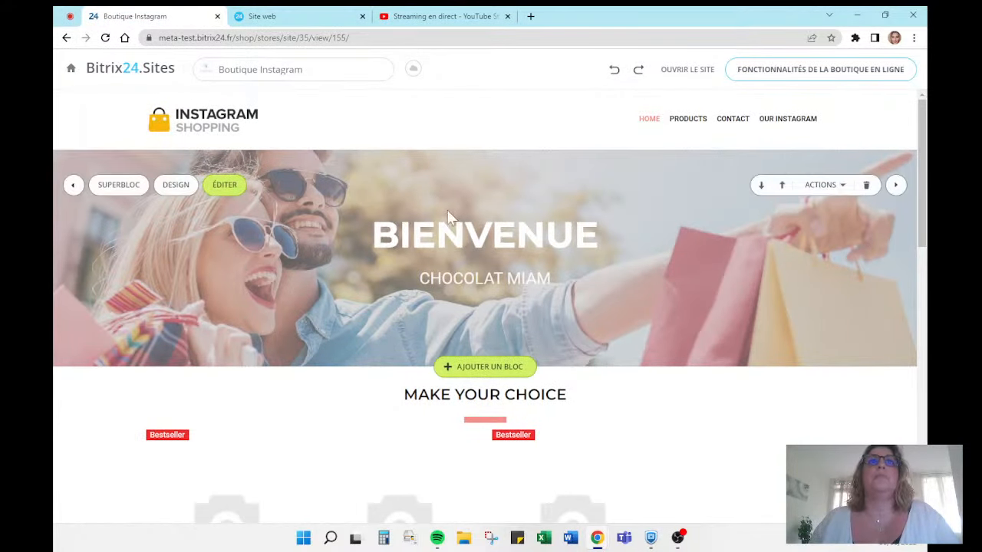
pyautogui.click(413, 71)
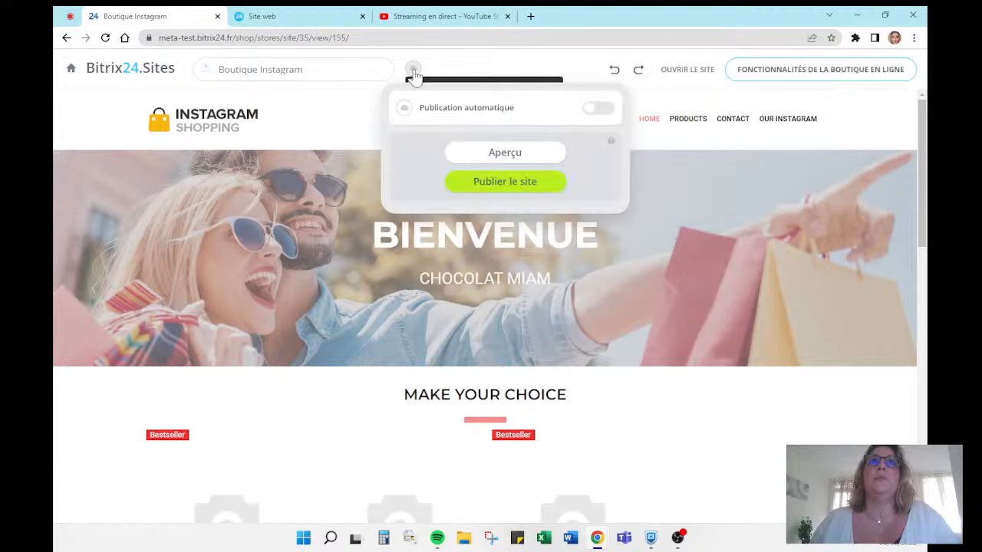
pyautogui.click(504, 153)
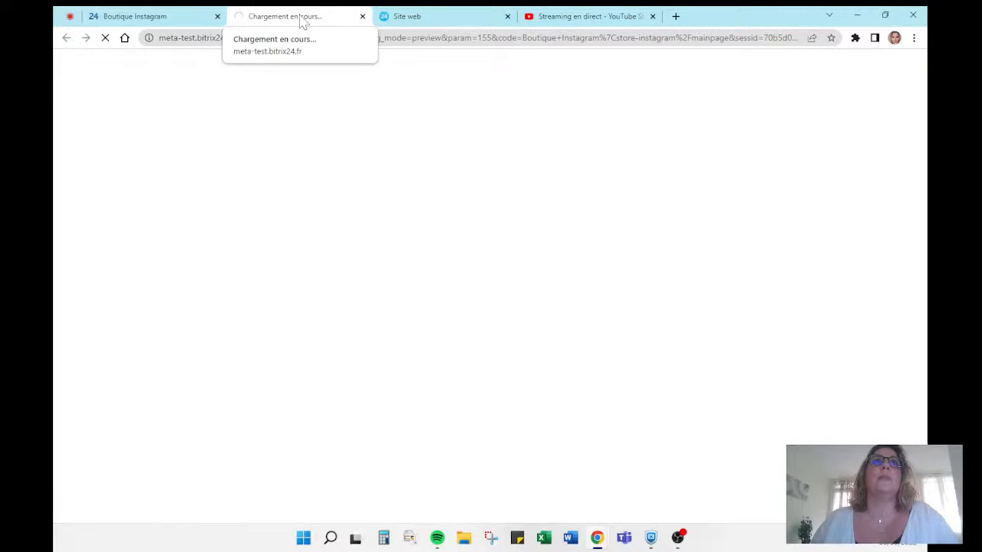
# Close the site tab showing the missing-page error and return to the store preview
pyautogui.click(403, 17)
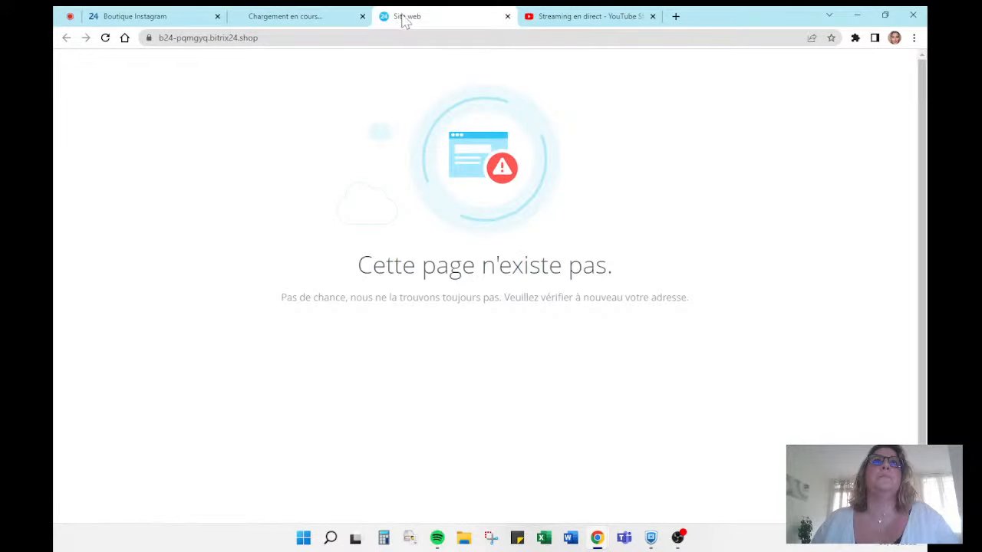
pyautogui.click(527, 17)
pyautogui.middleClick(443, 21)
pyautogui.click(302, 23)
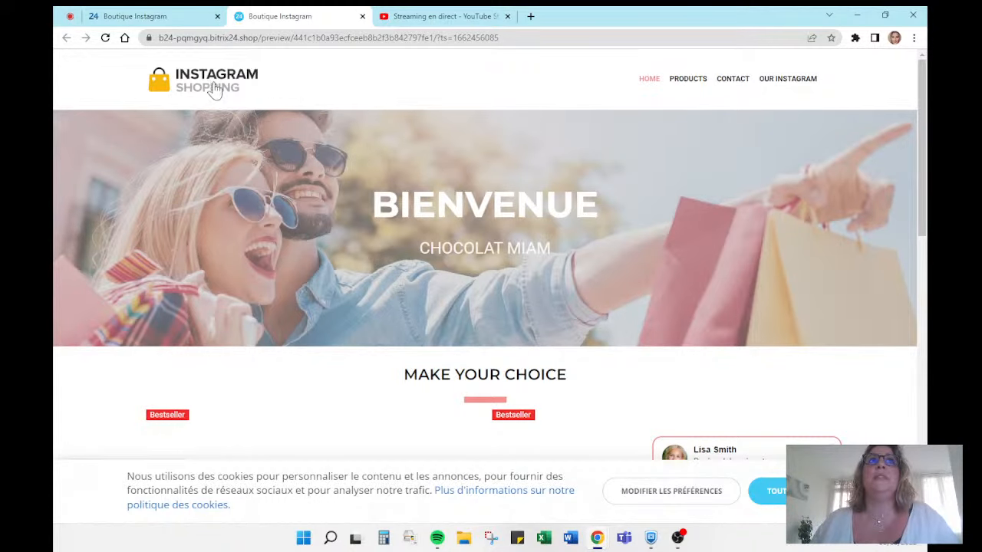
# Examine the home, contact and products sections of the Boutique Instagram store preview
pyautogui.scroll(-1, 602, 135)
pyautogui.scroll(1, 660, 130)
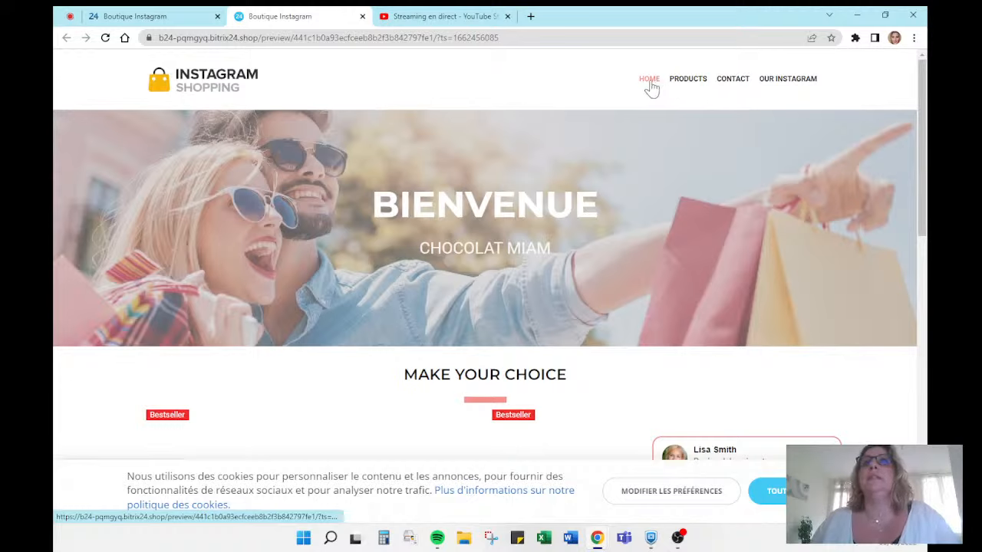
pyautogui.click(737, 84)
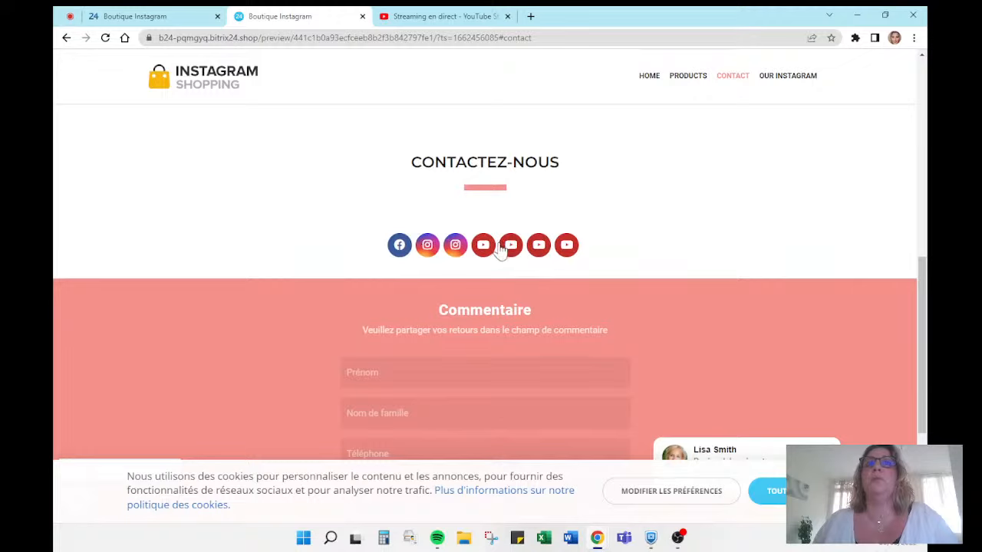
pyautogui.click(690, 79)
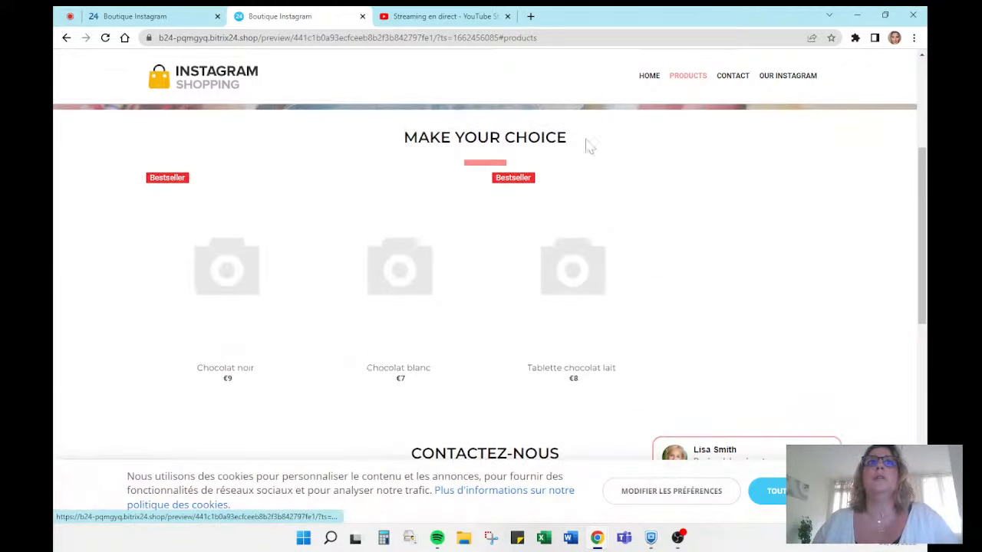
pyautogui.moveTo(516, 316)
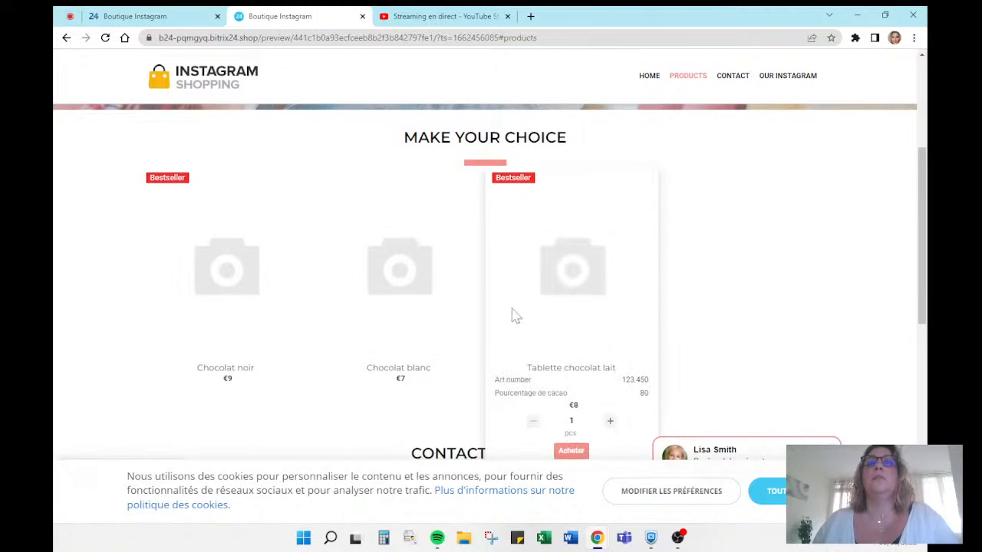
pyautogui.click(650, 80)
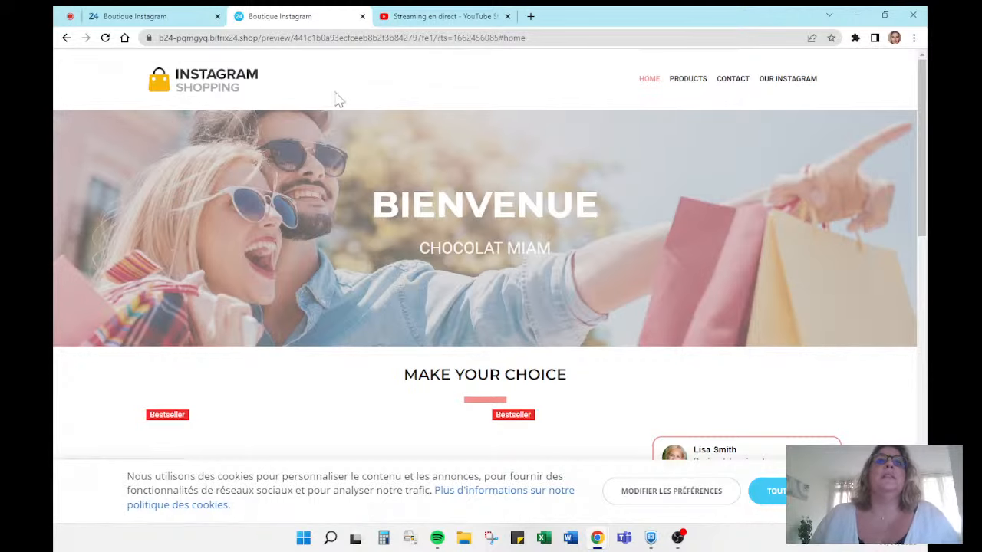
pyautogui.scroll(-2, 389, 162)
pyautogui.scroll(-4, 390, 163)
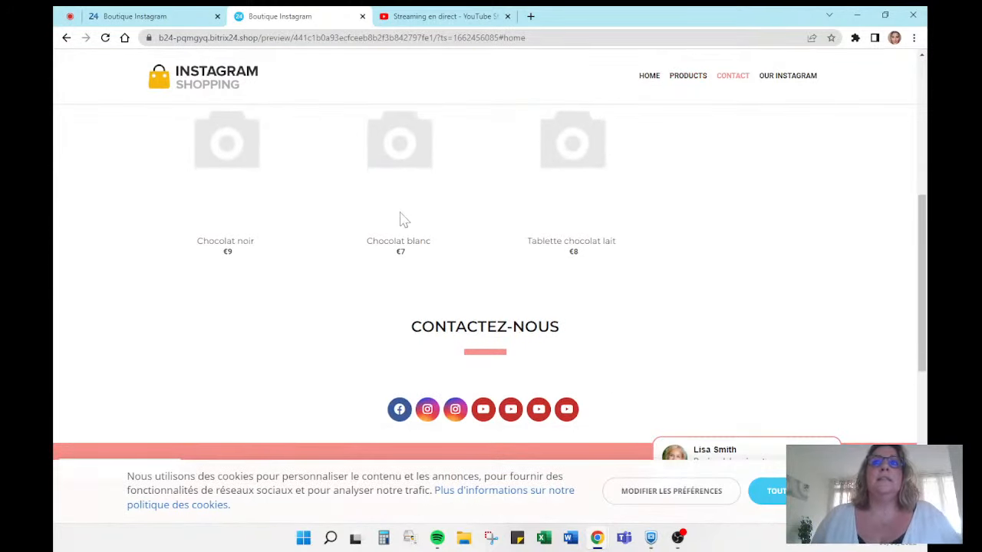
pyautogui.scroll(1, 401, 219)
pyautogui.scroll(5, 401, 220)
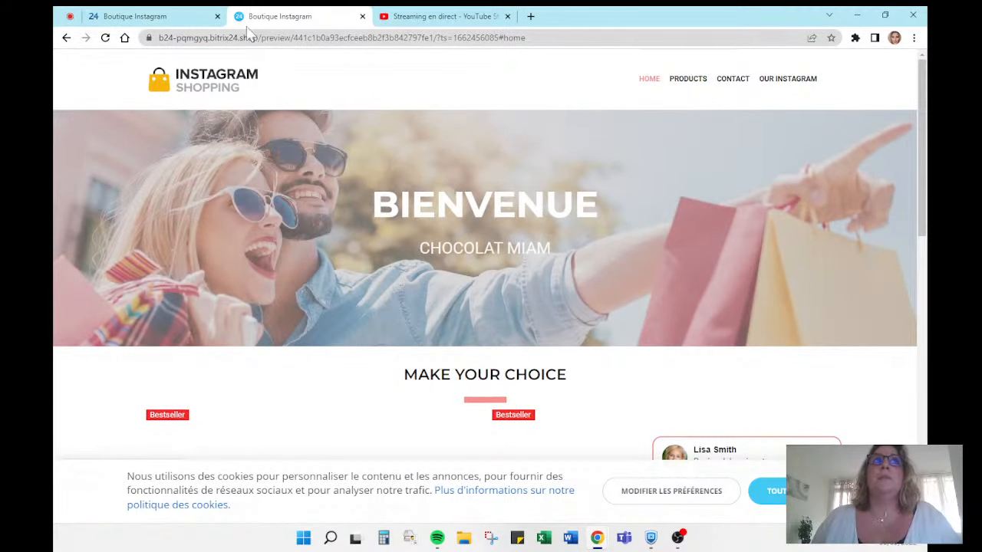
# Publish the Boutique Instagram site from the editor's publication options
pyautogui.click(185, 23)
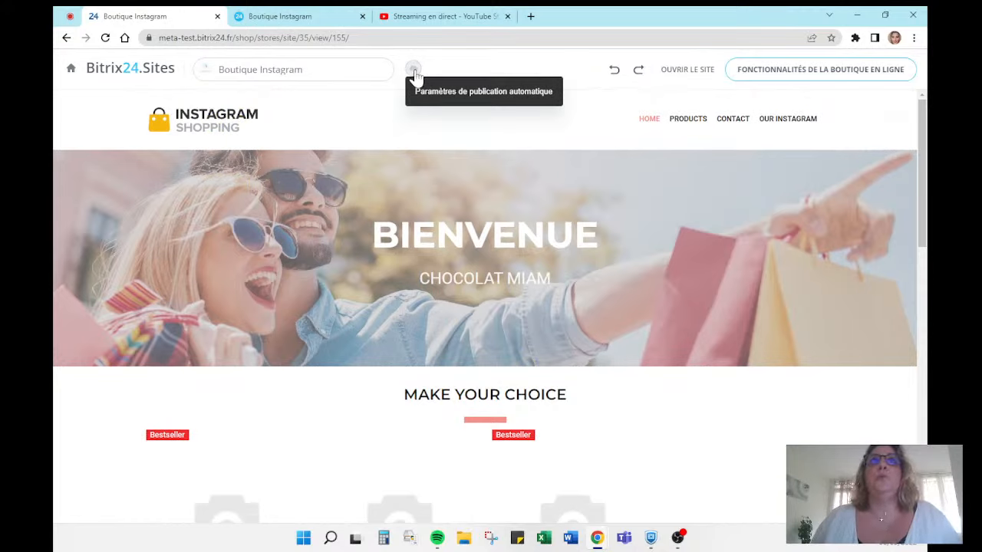
pyautogui.click(414, 70)
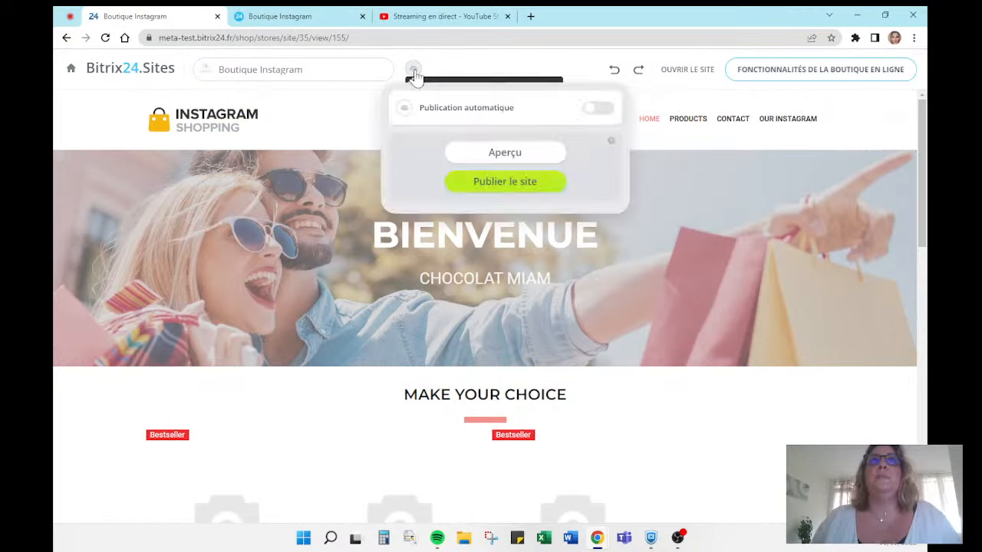
pyautogui.click(502, 184)
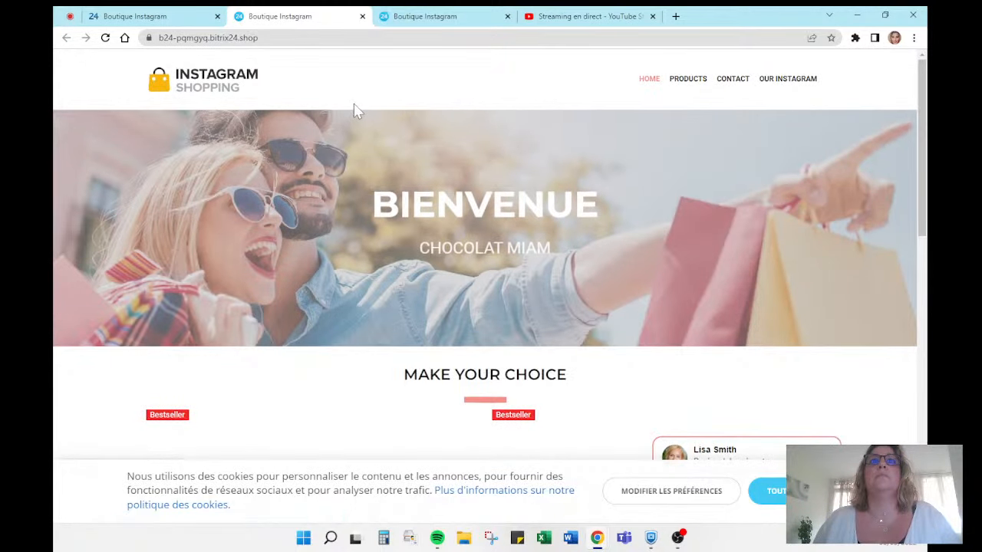
# Check the published store's home page, then close the old preview tab and return to the live site
pyautogui.scroll(-2, 611, 170)
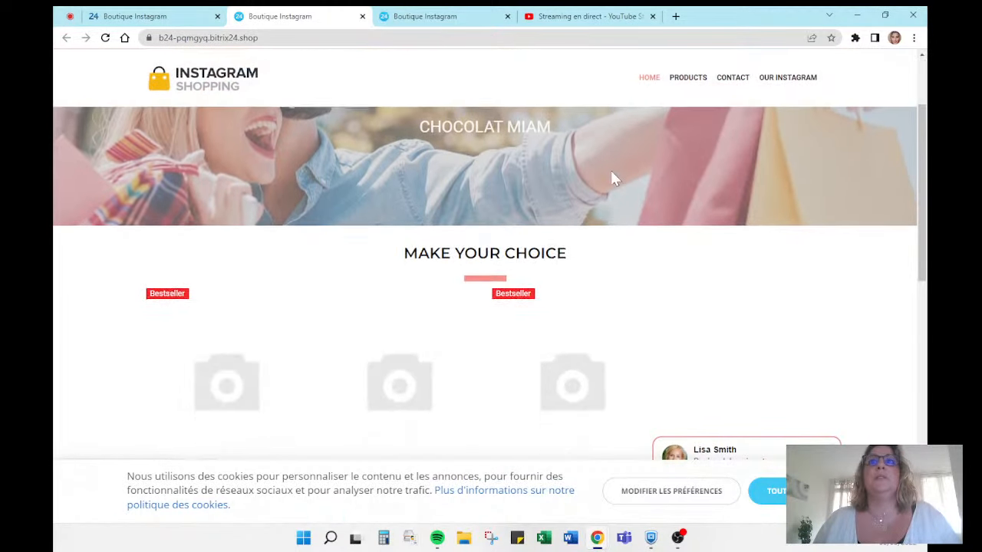
pyautogui.scroll(2, 610, 170)
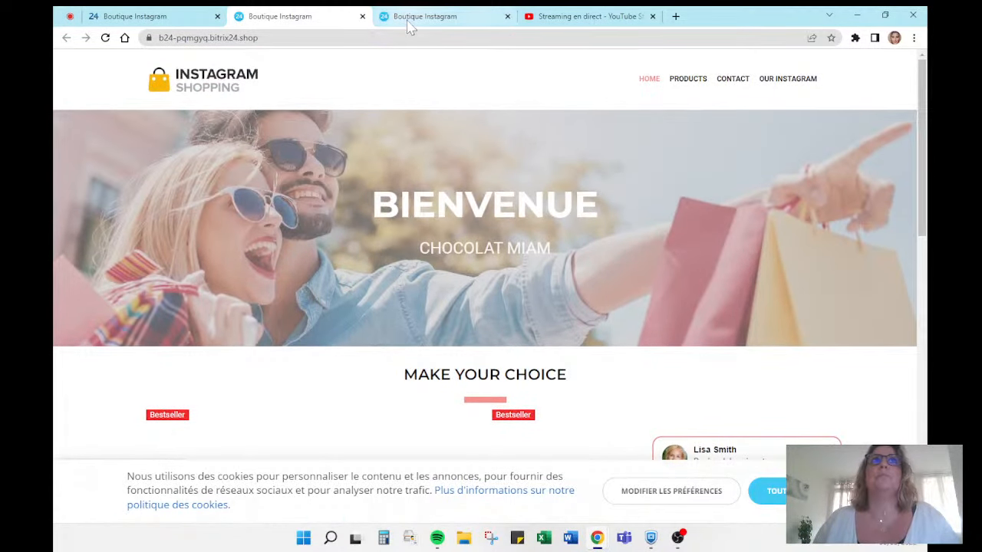
pyautogui.click(411, 22)
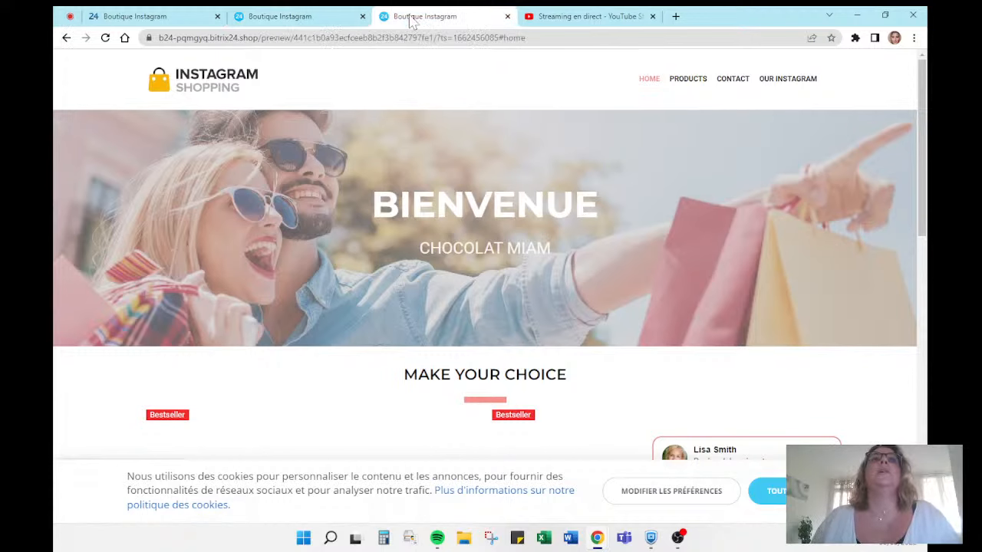
pyautogui.click(507, 16)
pyautogui.click(268, 16)
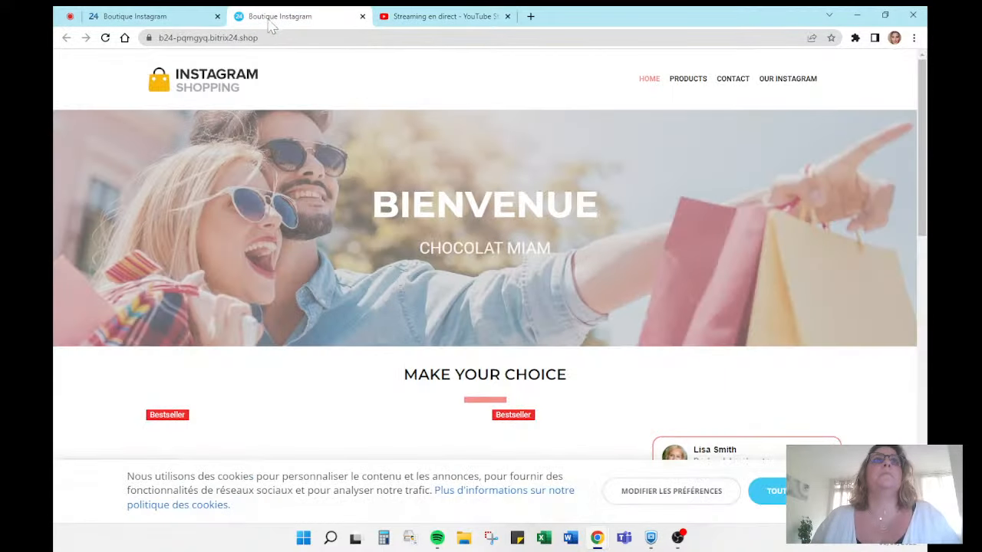
# Return to the online stores list and cancel the publication of the Boutique Instagram store
pyautogui.click(154, 23)
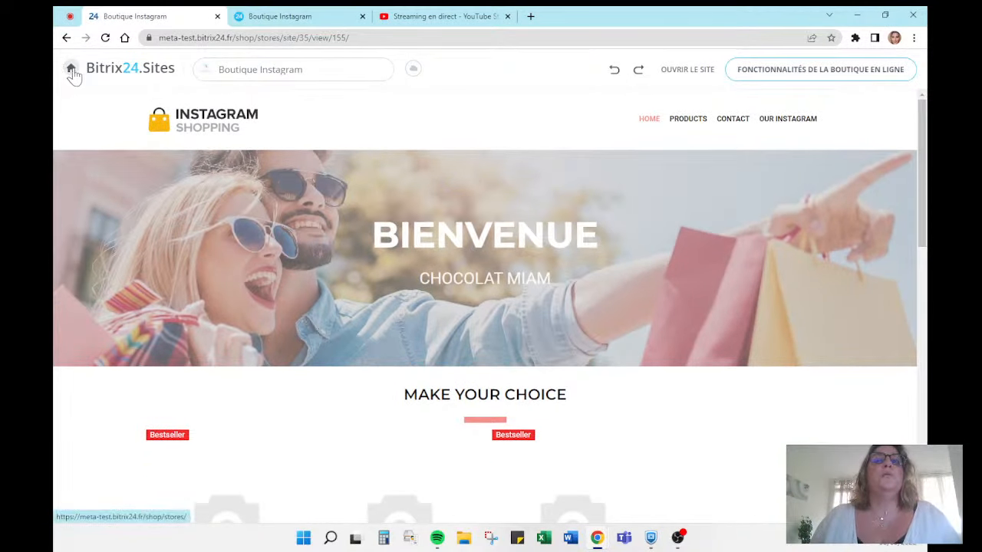
pyautogui.click(247, 25)
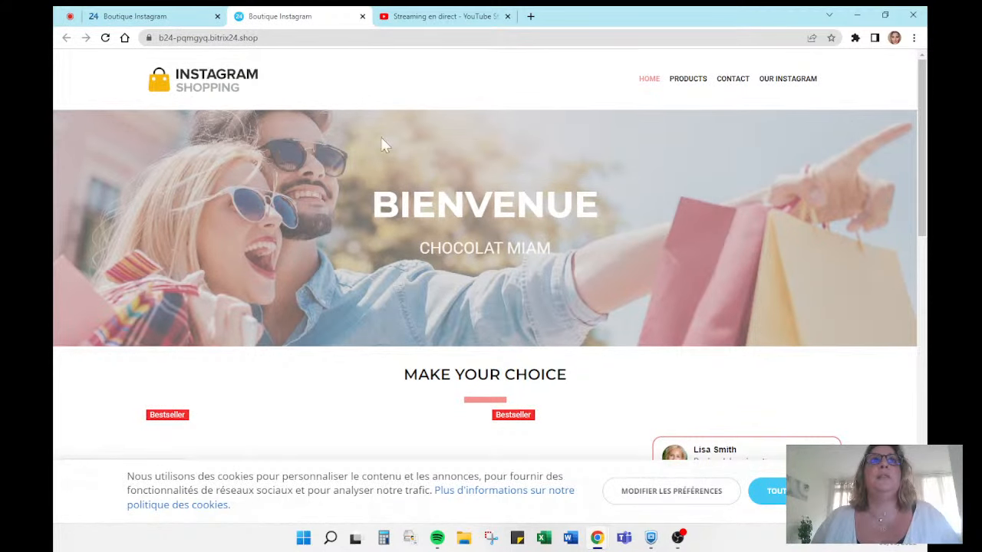
pyautogui.click(184, 17)
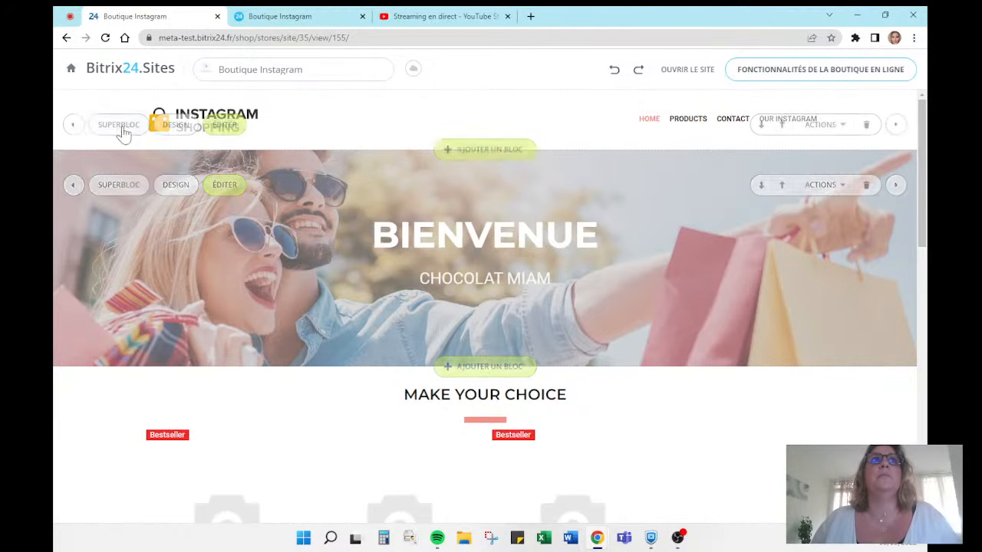
pyautogui.click(70, 73)
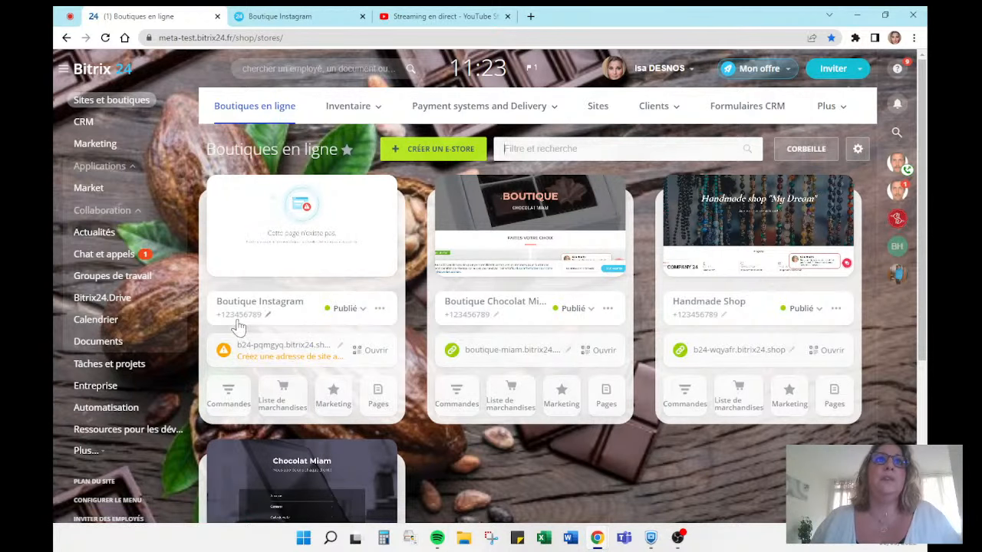
pyautogui.click(363, 315)
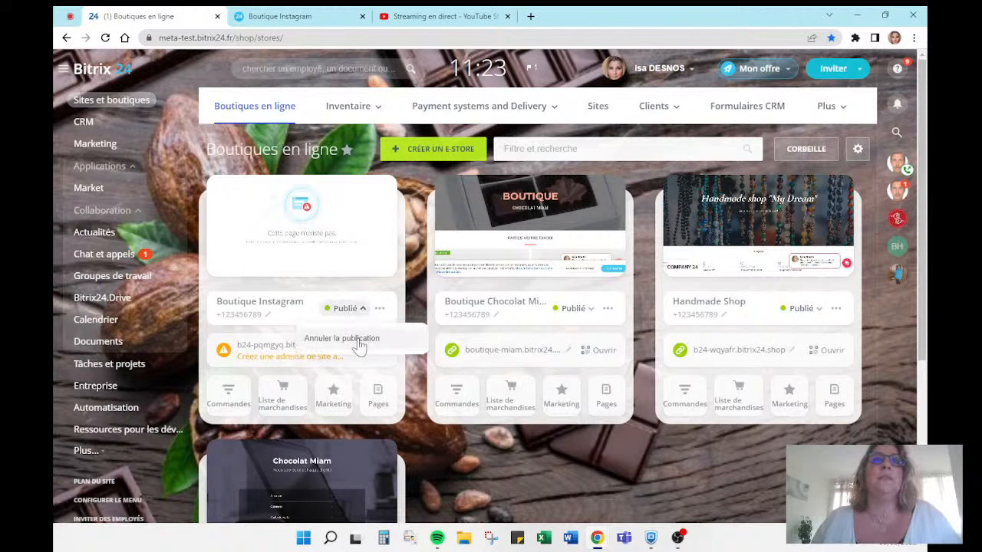
pyautogui.click(358, 342)
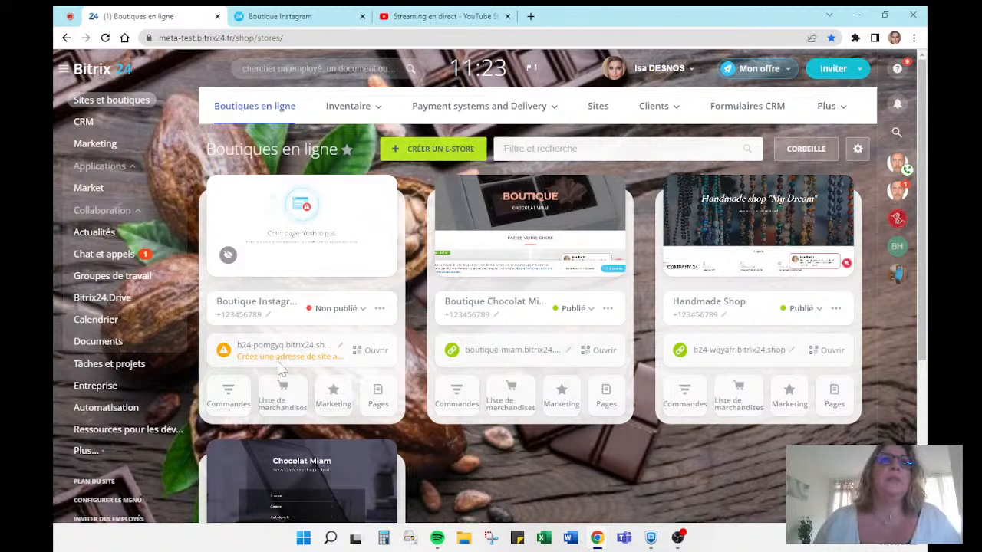
# Change the Boutique Instagram store's Bitrix24 subdomain to chocolatmiam and save it
pyautogui.click(341, 351)
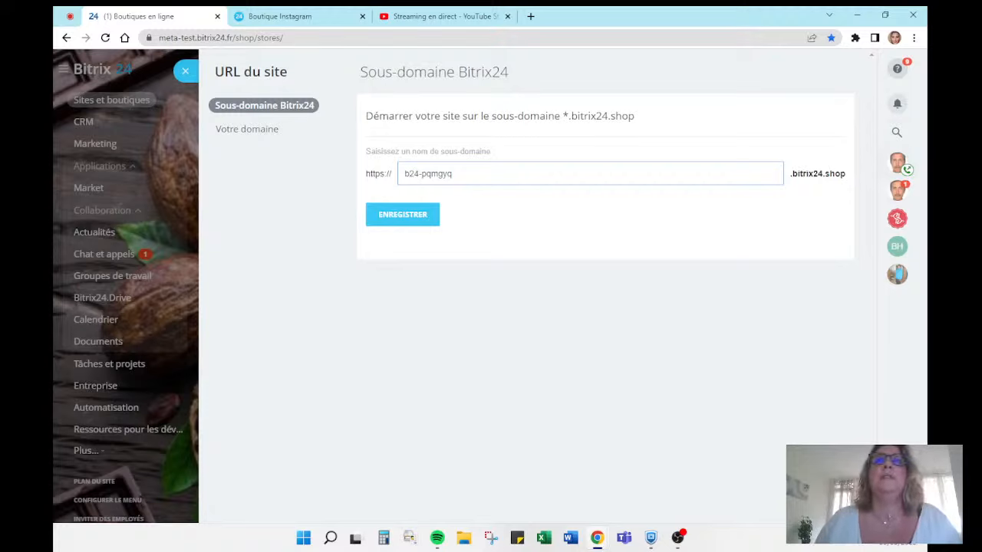
pyautogui.hotkey('ctrl', 'shift', 'Left')
pyautogui.hotkey('ctrl', 'shift', 'Left')
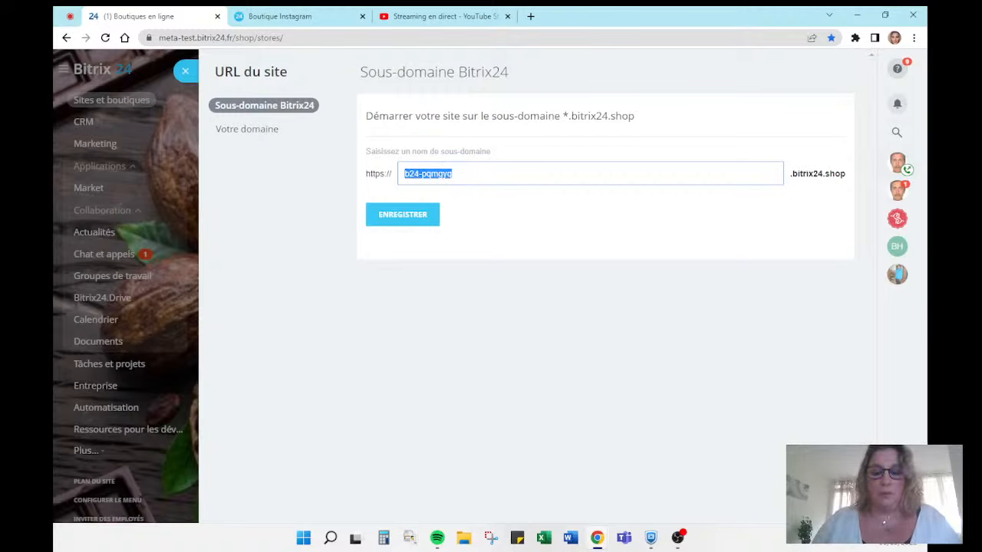
pyautogui.write('CHOCOLAT')
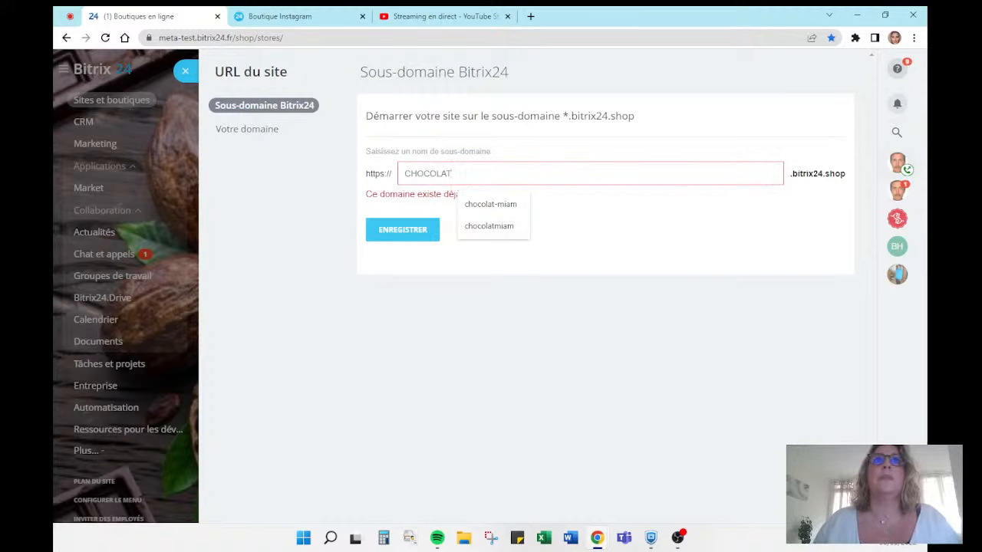
pyautogui.click(500, 227)
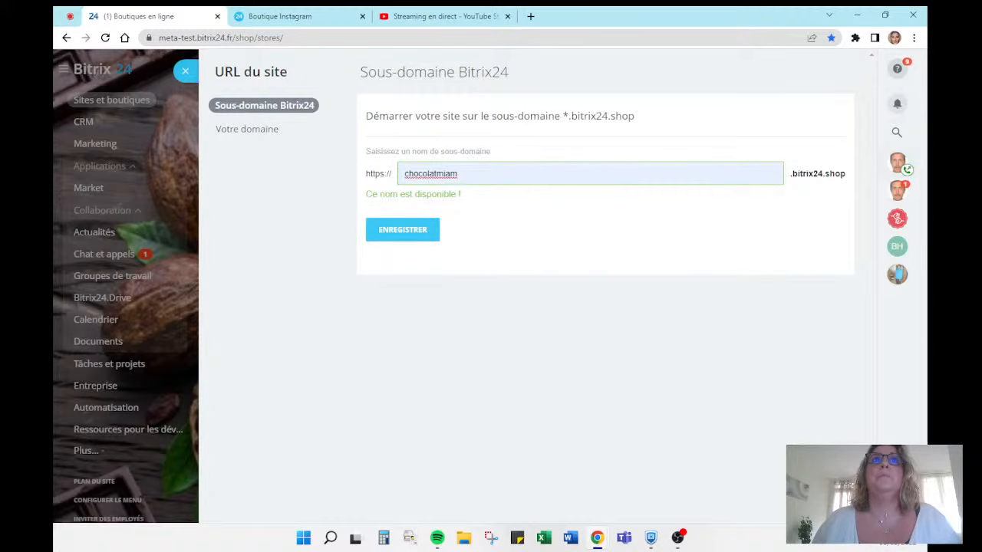
pyautogui.click(410, 238)
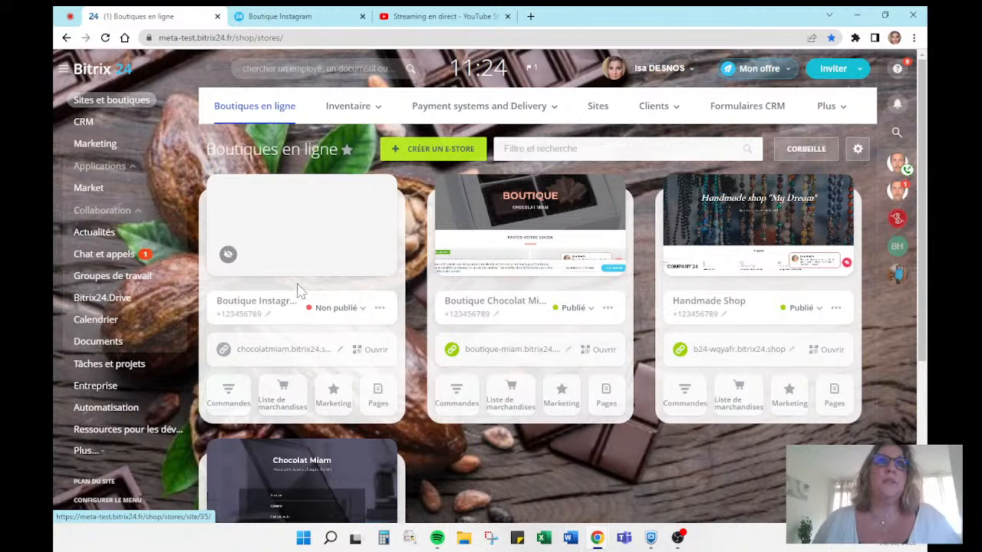
# View the Boutique Instagram store's contact details and its order options, closing both without changes
pyautogui.click(267, 315)
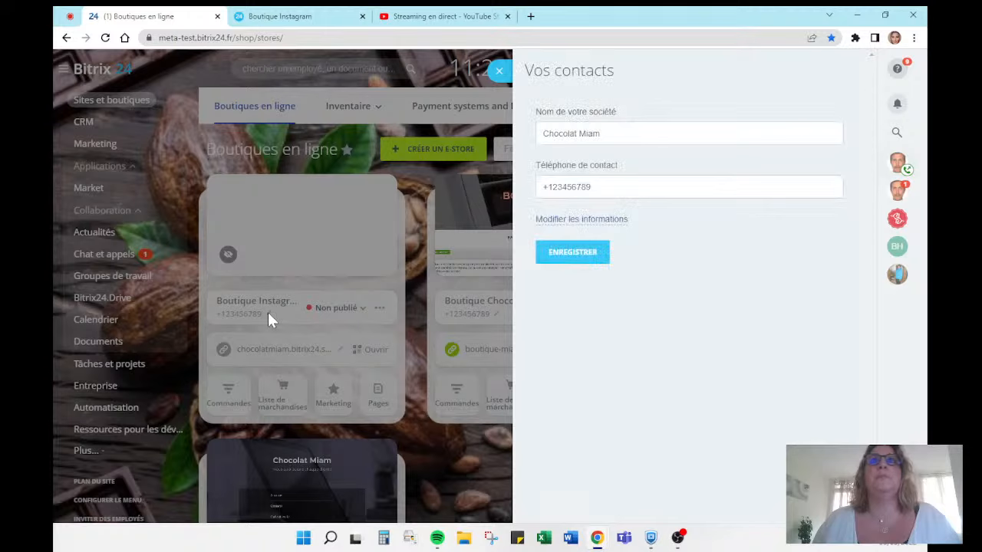
pyautogui.click(499, 71)
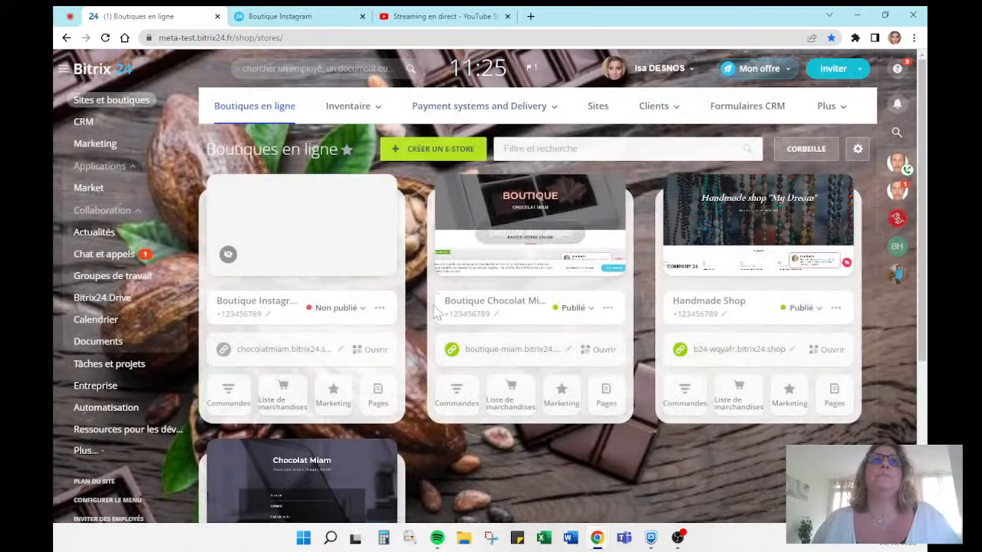
pyautogui.click(228, 395)
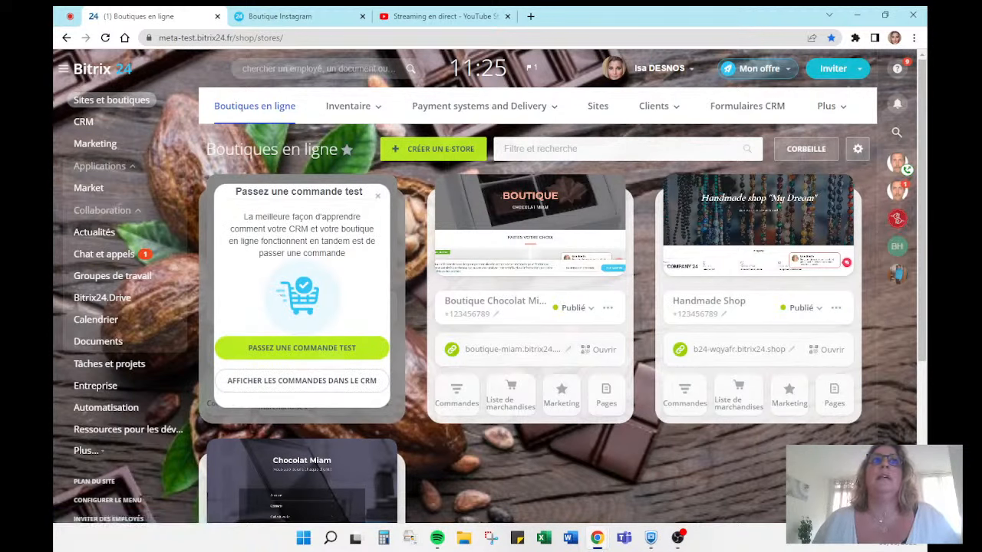
pyautogui.click(377, 198)
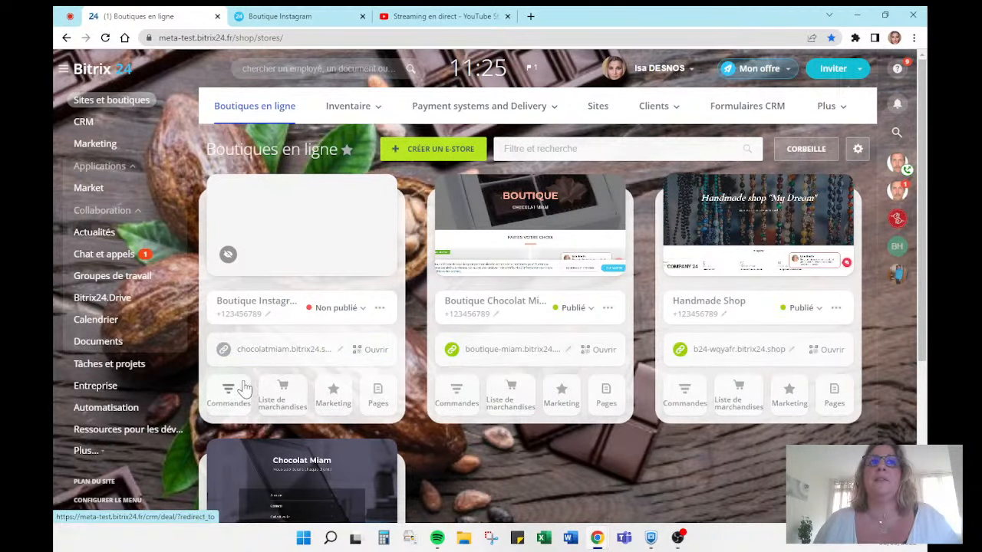
# Look through the Boutique Instagram store's merchandise list and its CRM Marketing options
pyautogui.click(284, 397)
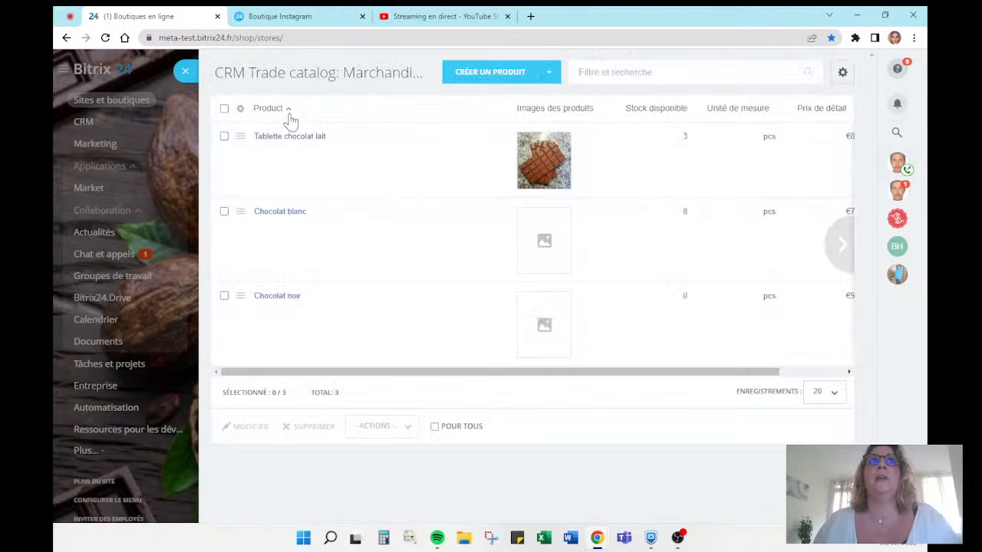
pyautogui.click(185, 70)
pyautogui.click(332, 395)
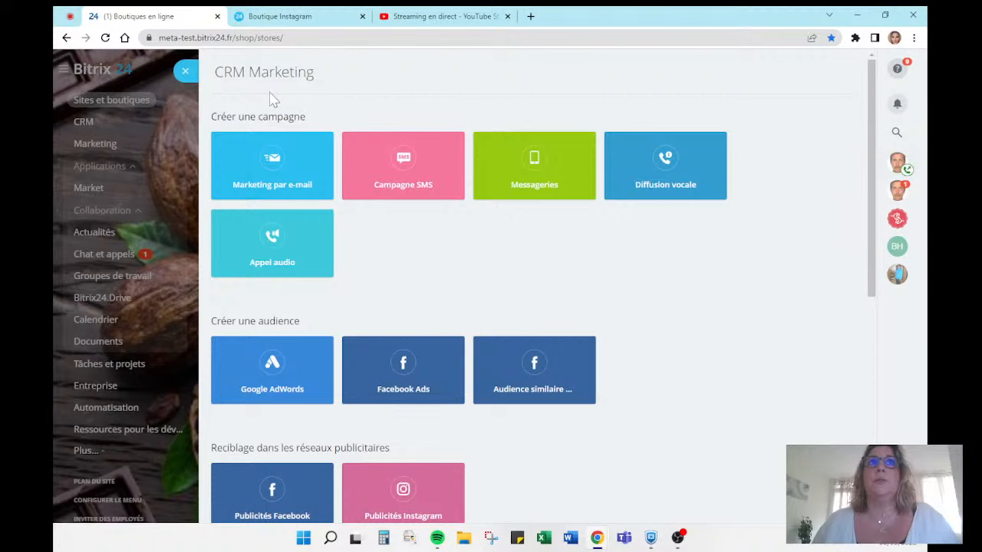
pyautogui.click(185, 71)
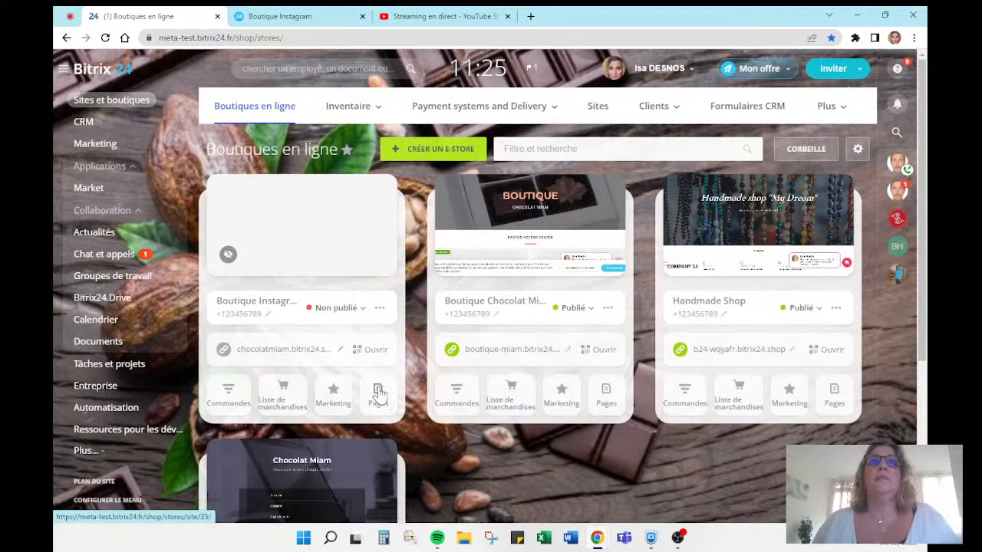
# Open the list of pages of the Boutique Instagram store
pyautogui.click(378, 393)
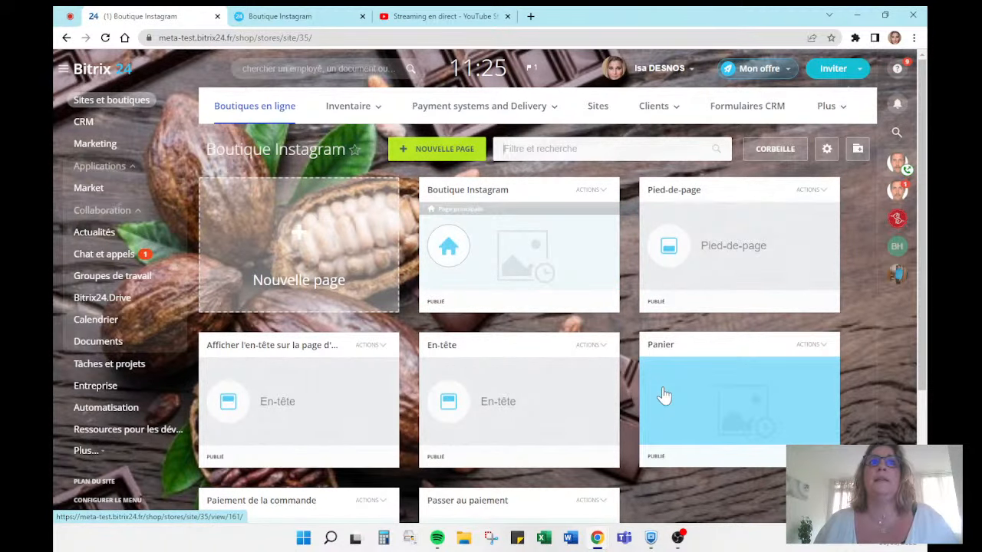
# Look through the Boutique Instagram store's pages and return to the list of online stores
pyautogui.scroll(-2, 362, 430)
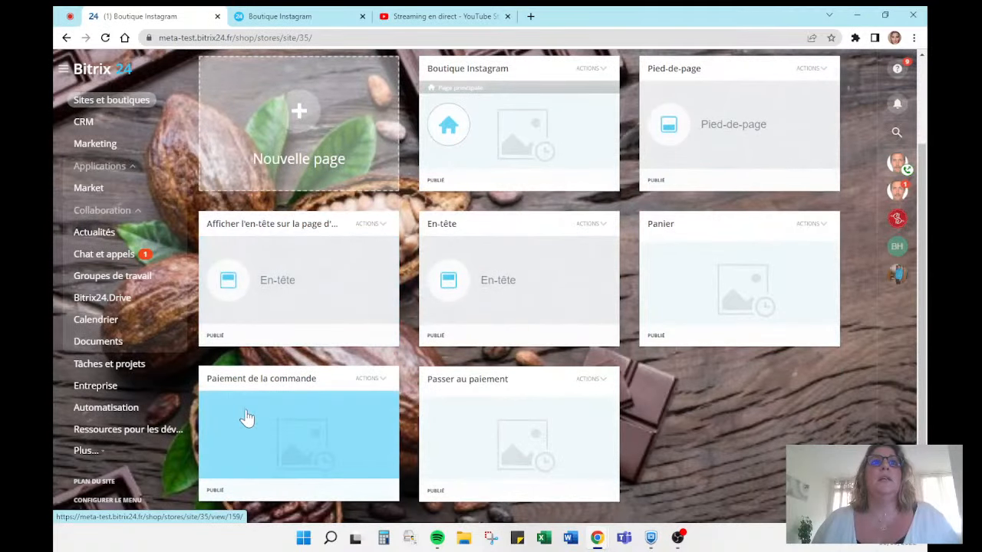
pyautogui.scroll(2, 434, 410)
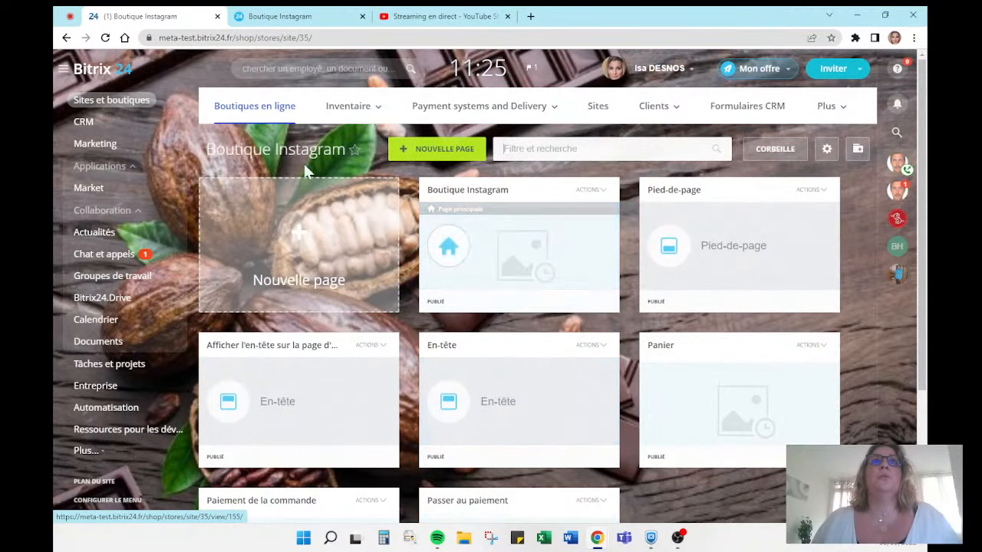
pyautogui.click(270, 115)
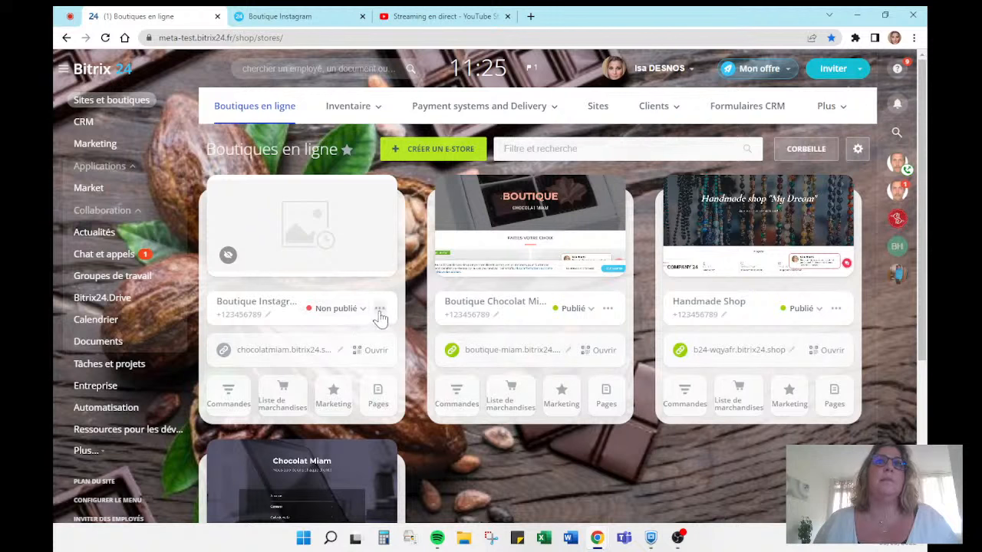
# Publish the Boutique Instagram store from the list of online stores
pyautogui.click(380, 310)
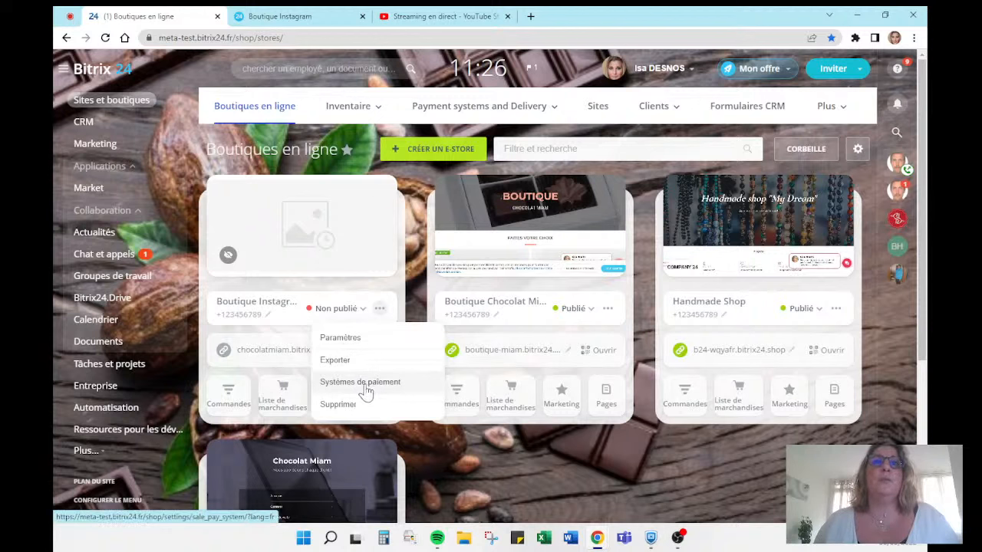
pyautogui.click(365, 315)
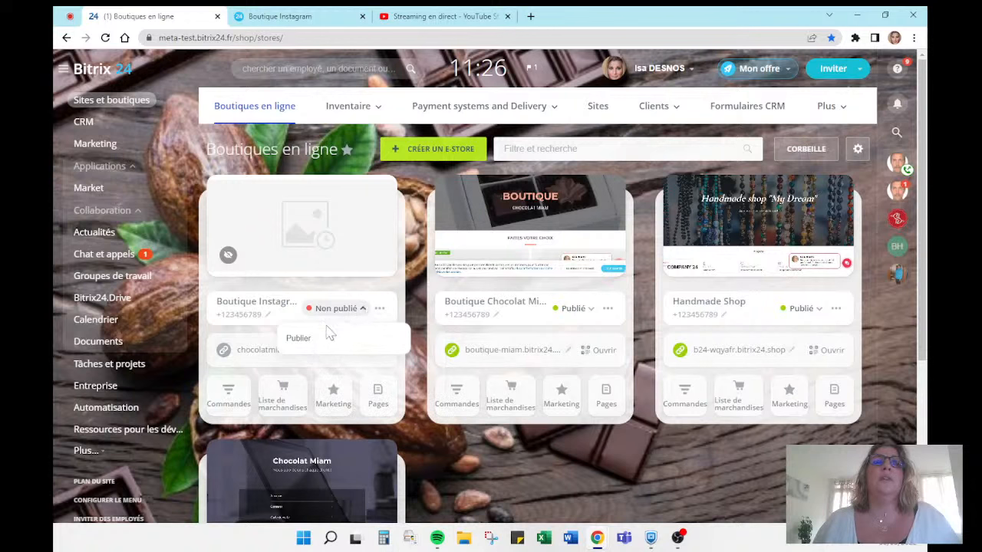
pyautogui.click(299, 341)
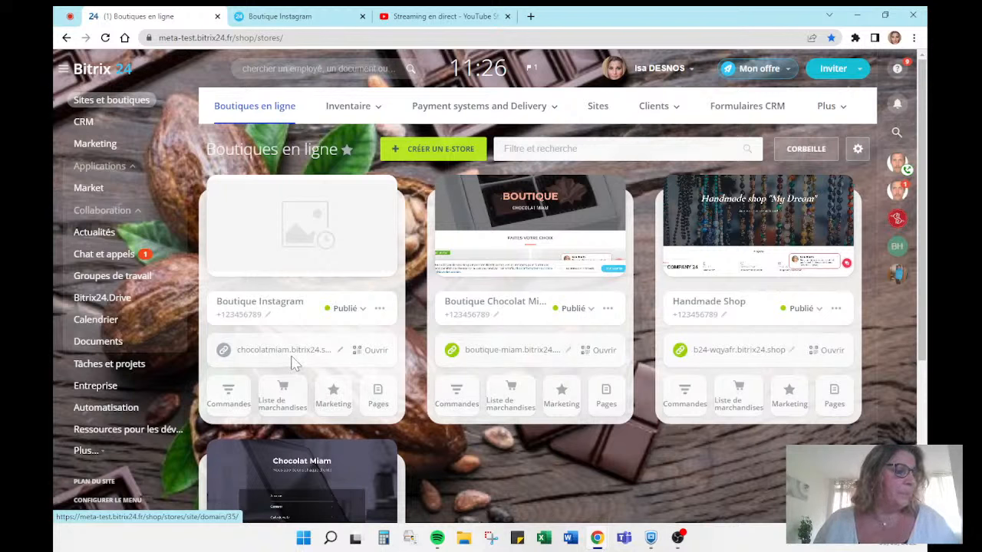
# Open the list of payment systems and delete the PayPal entry
pyautogui.click(380, 310)
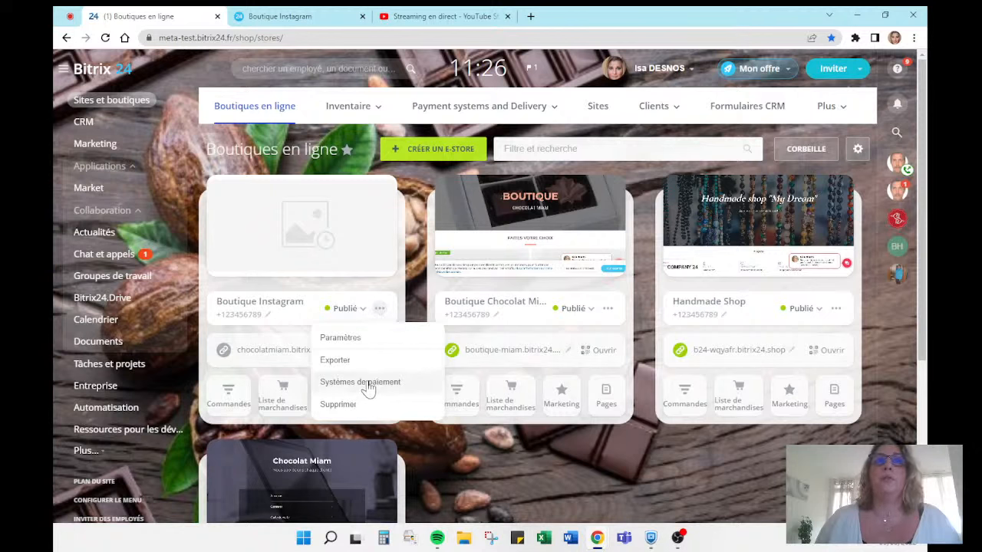
pyautogui.moveTo(484, 112)
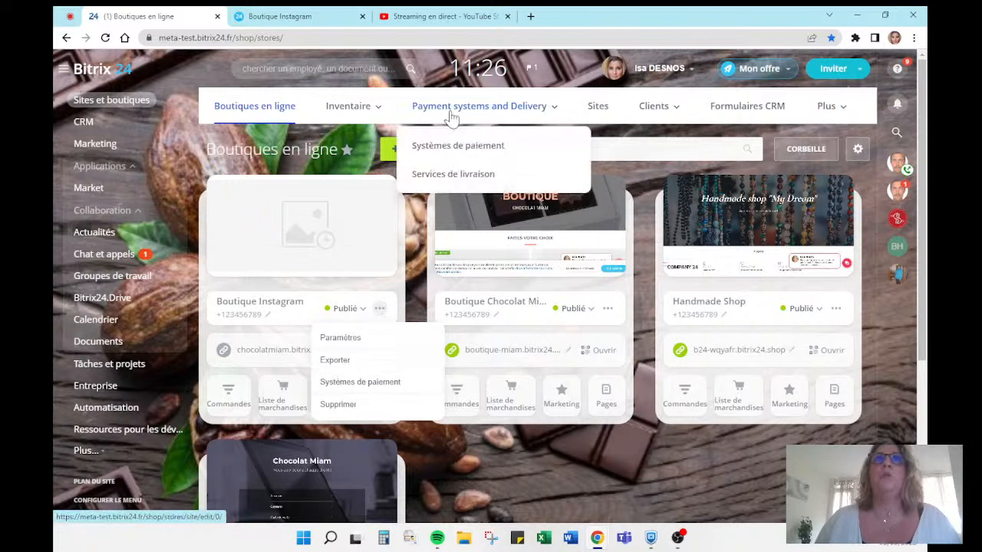
pyautogui.click(468, 154)
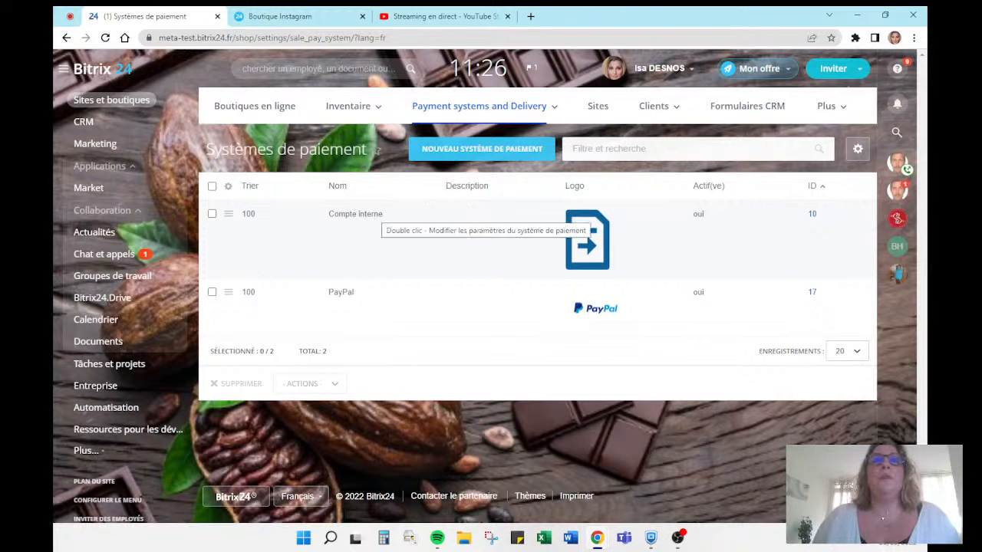
pyautogui.click(212, 293)
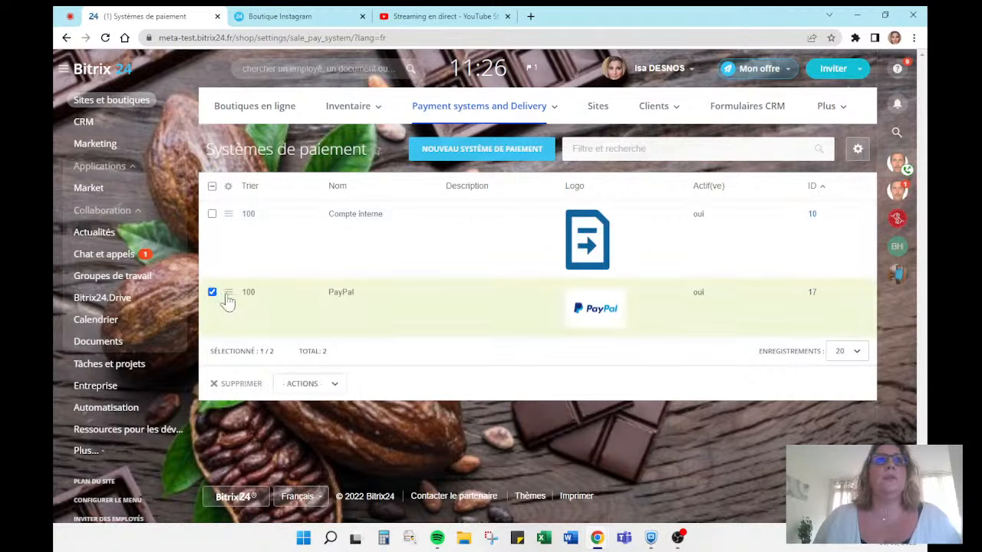
pyautogui.click(239, 385)
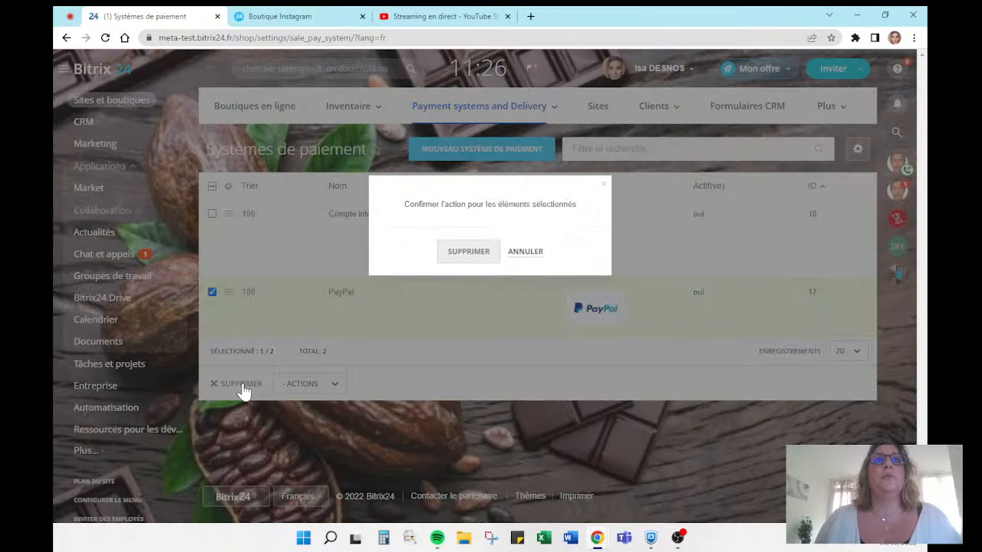
pyautogui.click(477, 265)
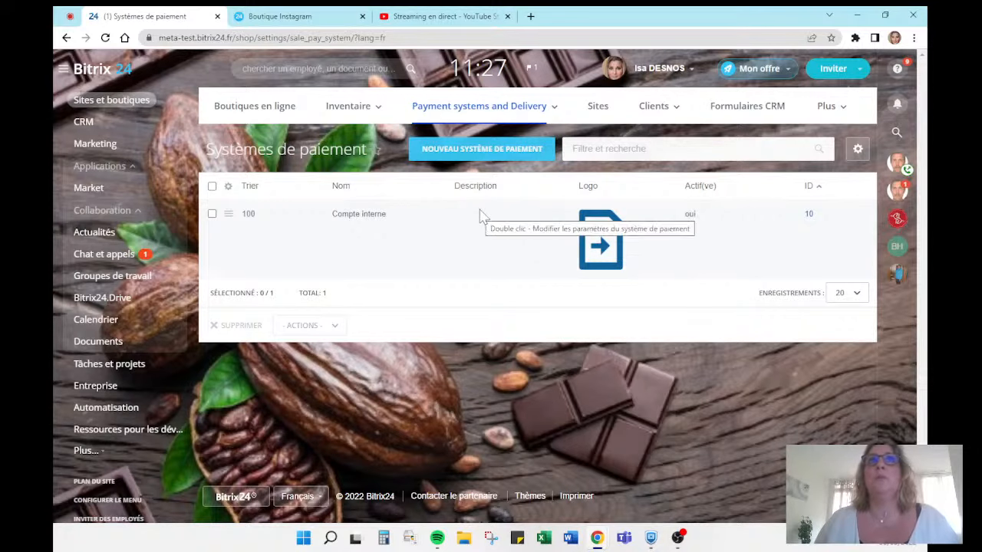
# Start a new payment system and choose PayPal (paypal) as its handler
pyautogui.click(507, 157)
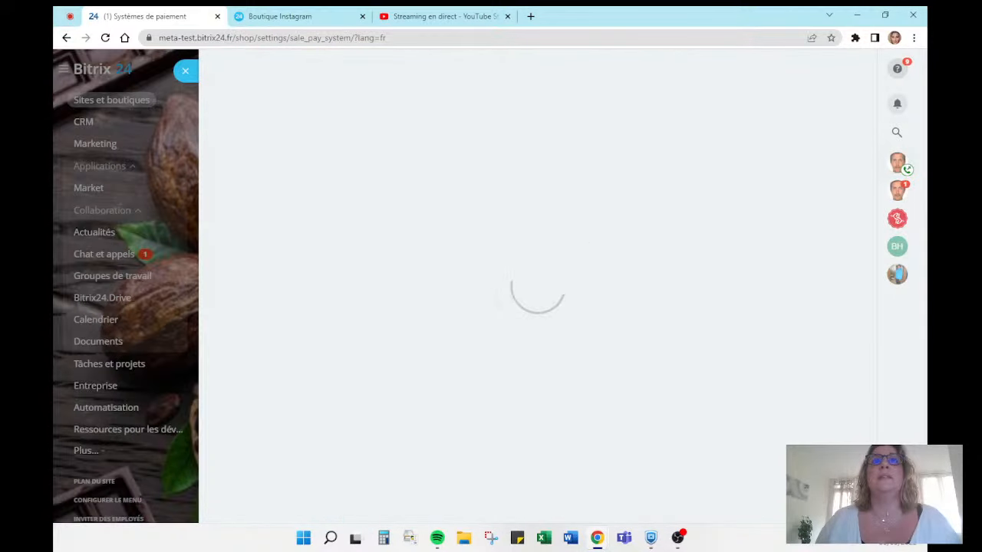
pyautogui.click(186, 72)
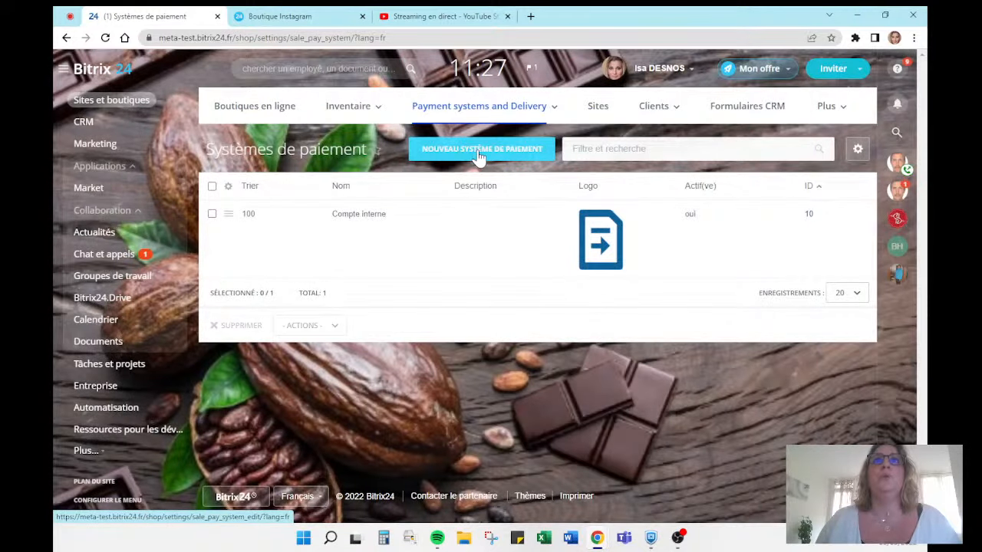
pyautogui.click(480, 151)
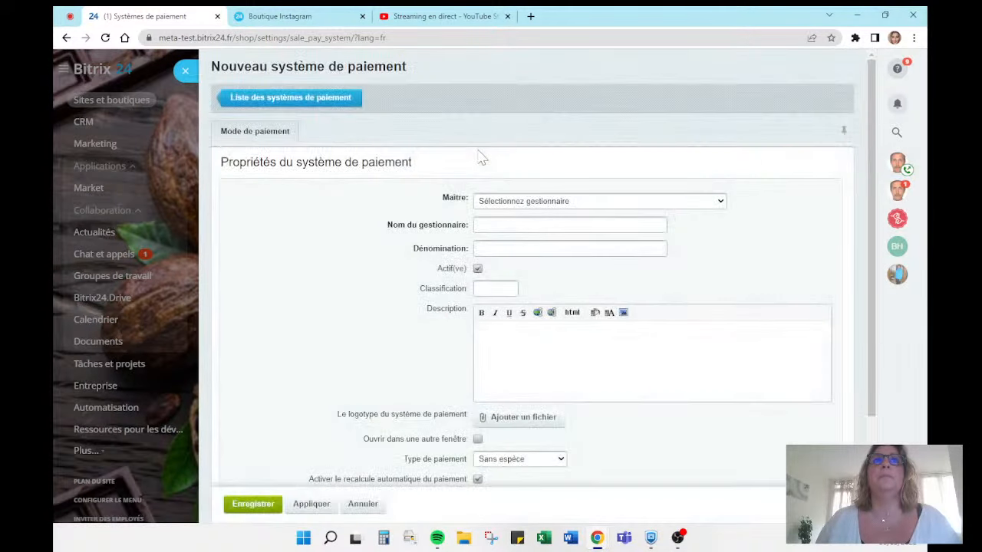
pyautogui.click(510, 207)
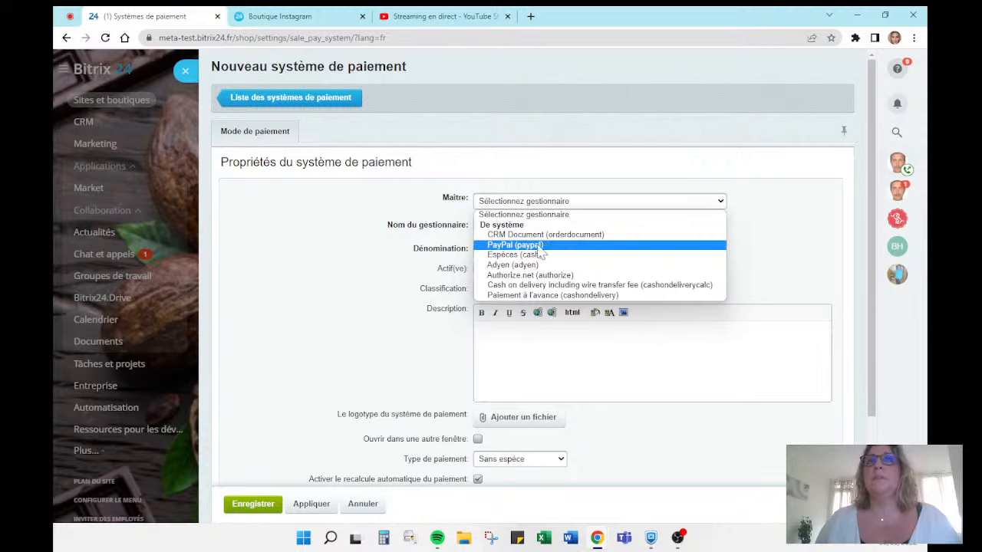
pyautogui.click(510, 245)
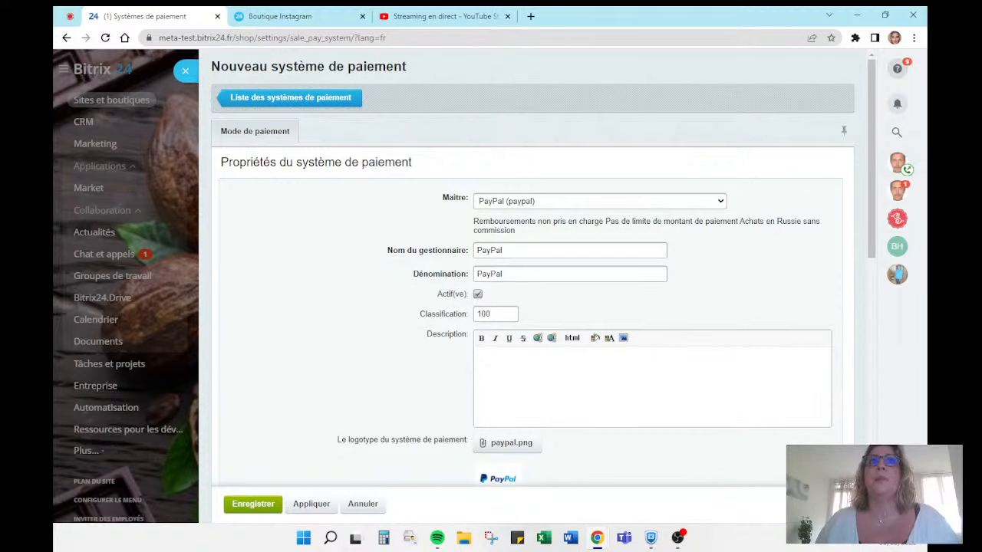
# Review the new PayPal system's properties and connection parameters, and save it with the default settings
pyautogui.scroll(-1, 522, 261)
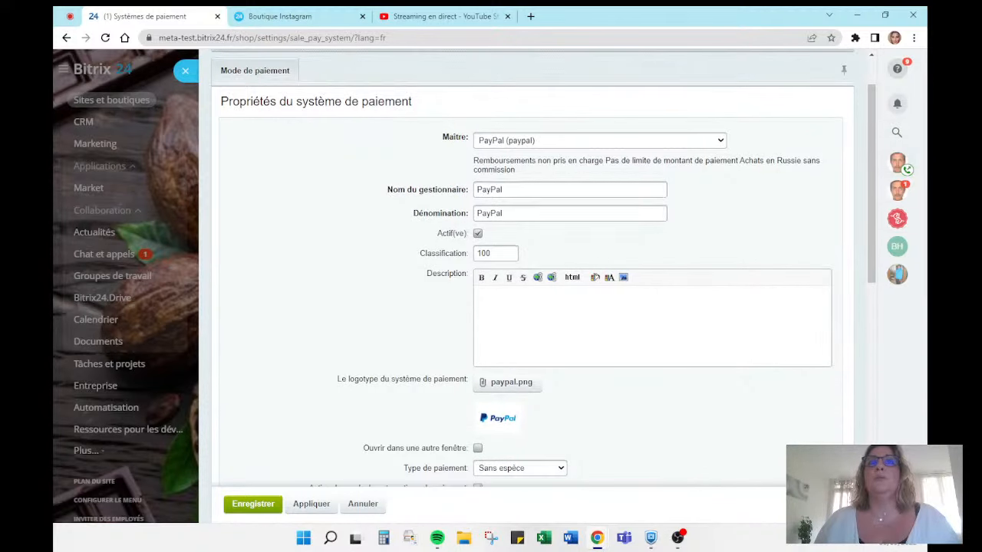
pyautogui.scroll(-1, 509, 226)
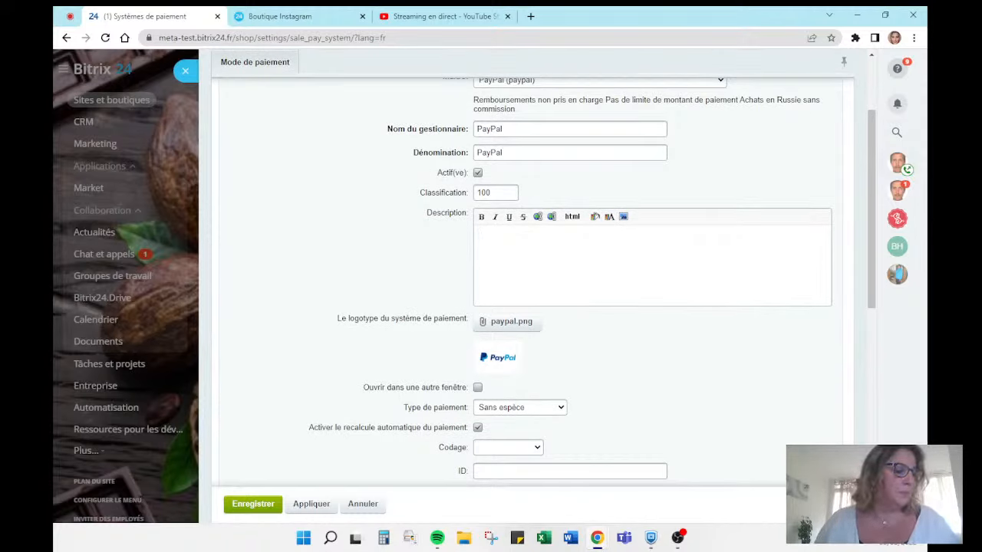
pyautogui.scroll(-2, 537, 284)
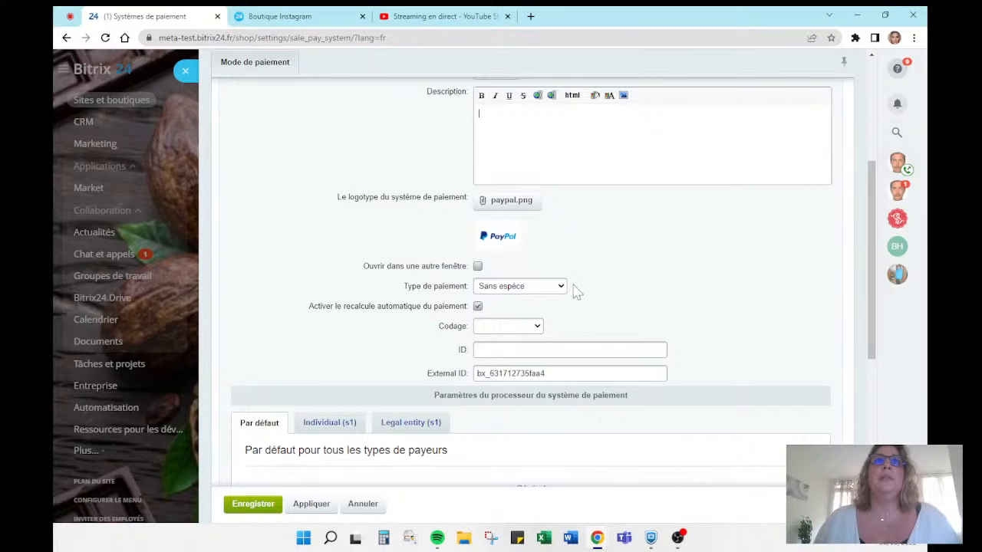
pyautogui.scroll(-1, 547, 292)
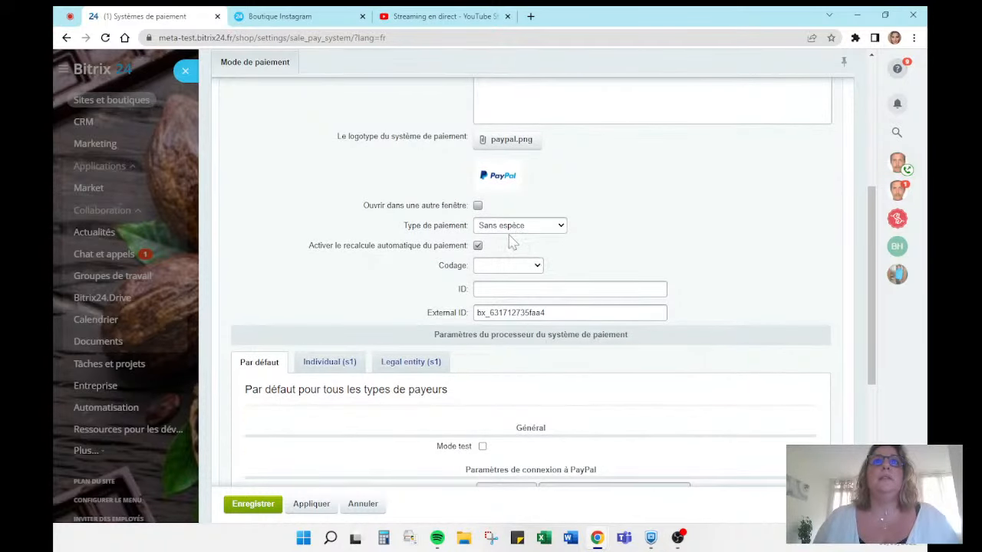
pyautogui.scroll(-1, 512, 261)
pyautogui.scroll(-4, 444, 347)
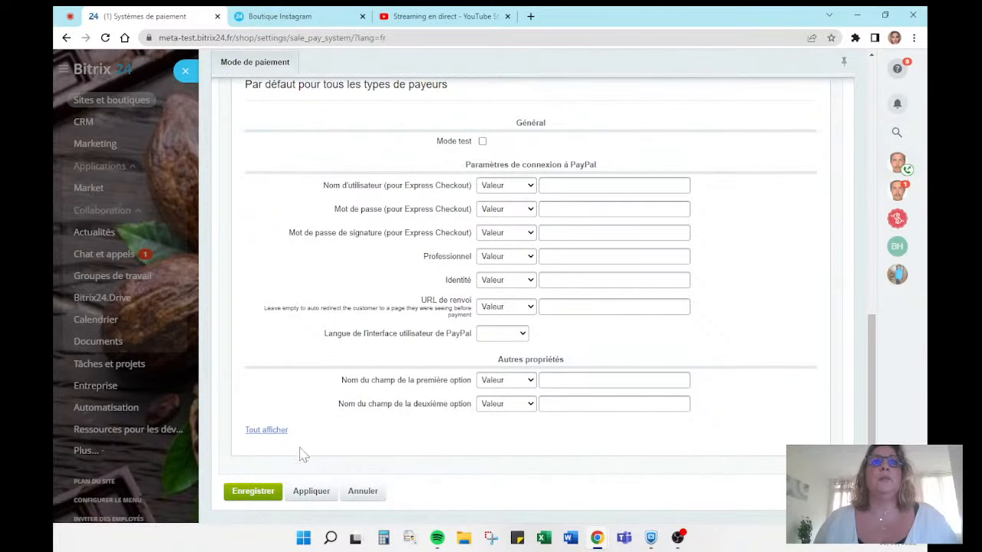
pyautogui.click(252, 494)
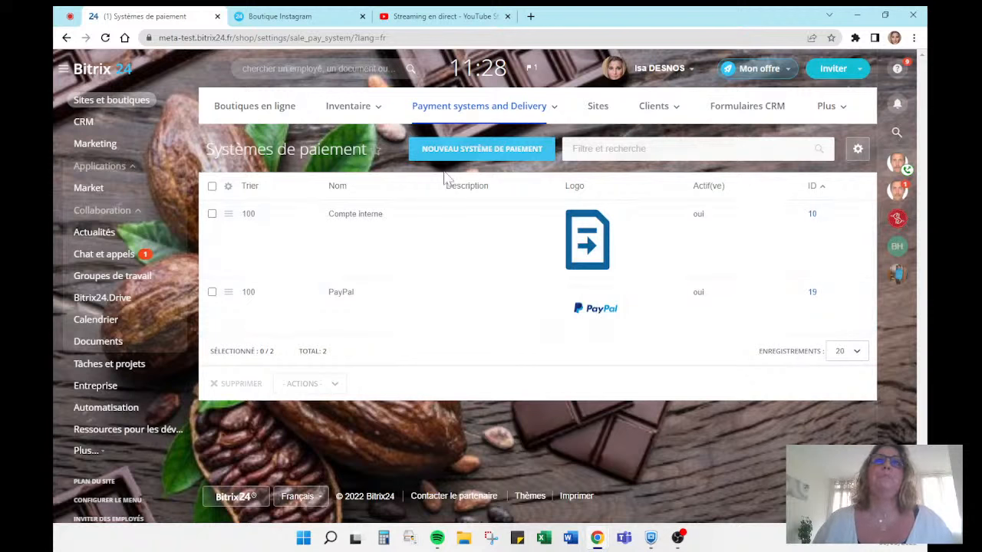
# Return to the online stores and open the Boutique Chocolat Miam store's main page in the site editor
pyautogui.moveTo(523, 111)
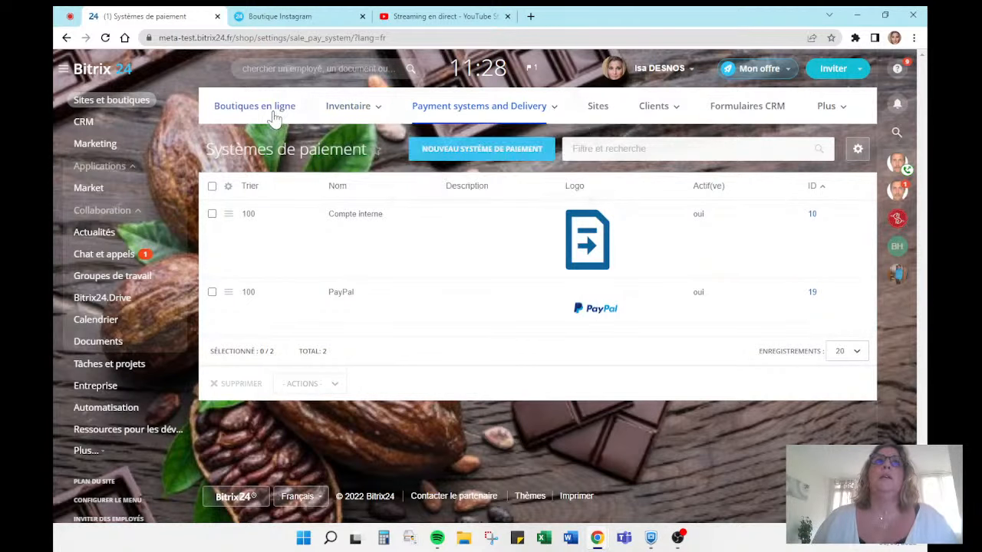
pyautogui.click(272, 109)
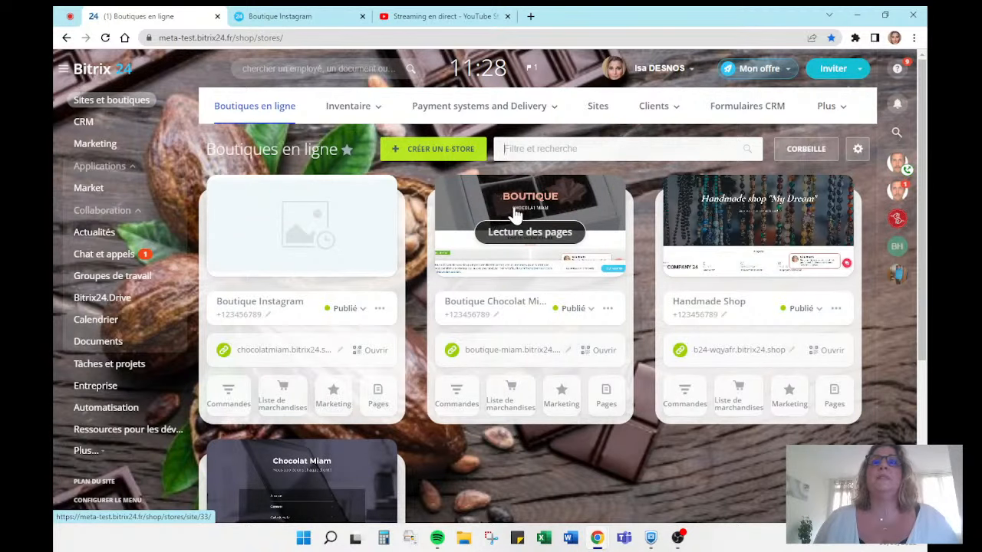
pyautogui.click(486, 209)
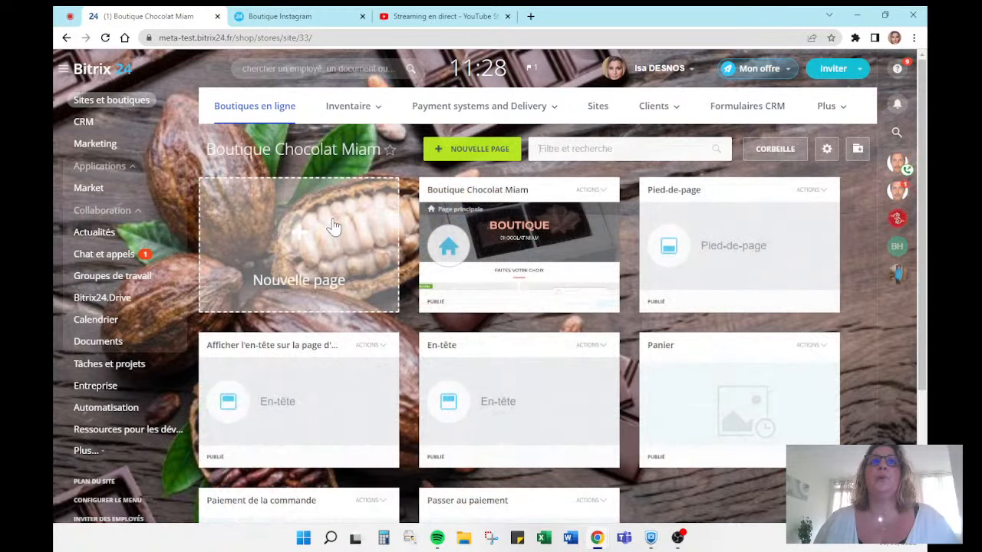
pyautogui.click(512, 244)
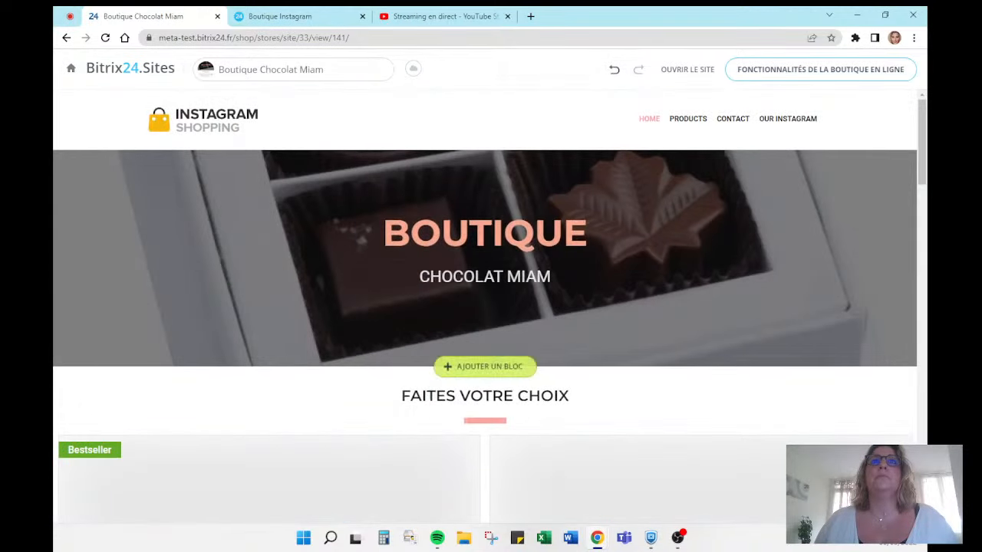
# Look through the Boutique Chocolat Miam page's product blocks, contact section and comment form
pyautogui.moveTo(404, 261)
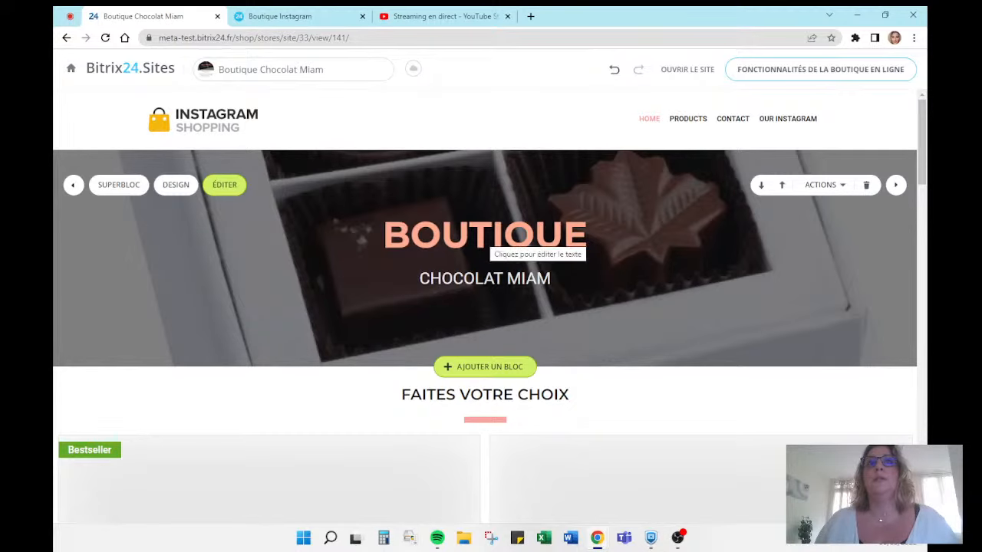
pyautogui.scroll(-5, 512, 259)
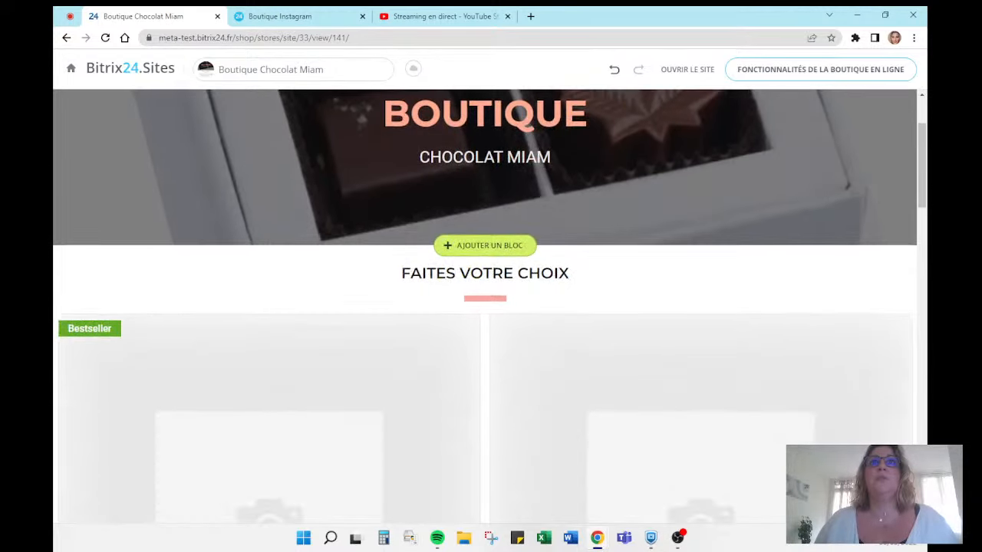
pyautogui.scroll(-3, 513, 258)
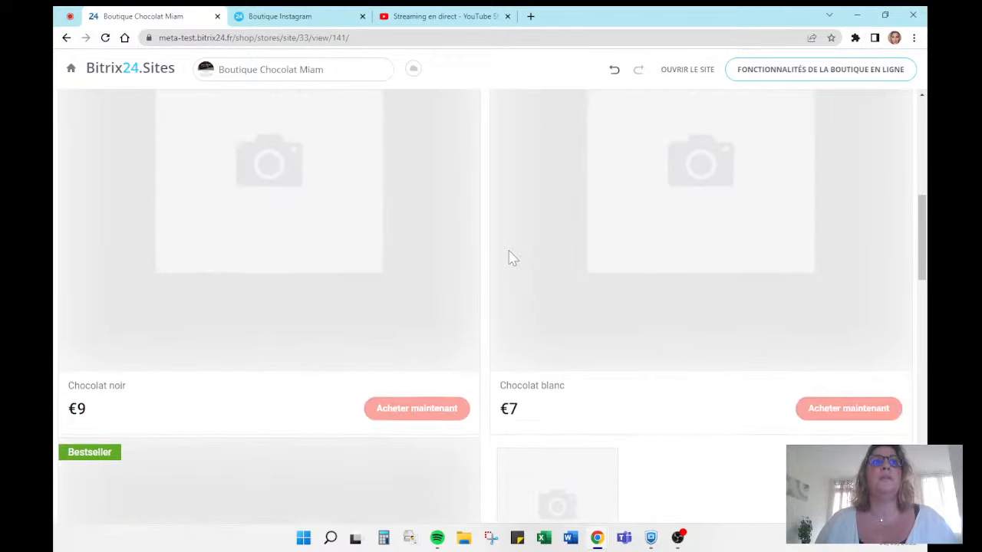
pyautogui.scroll(1, 417, 257)
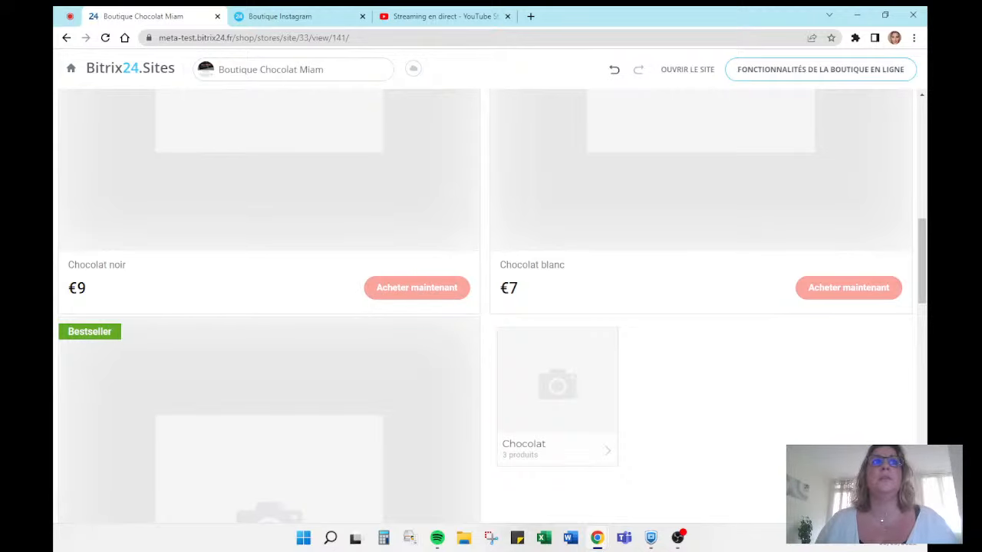
pyautogui.scroll(-5, 111, 334)
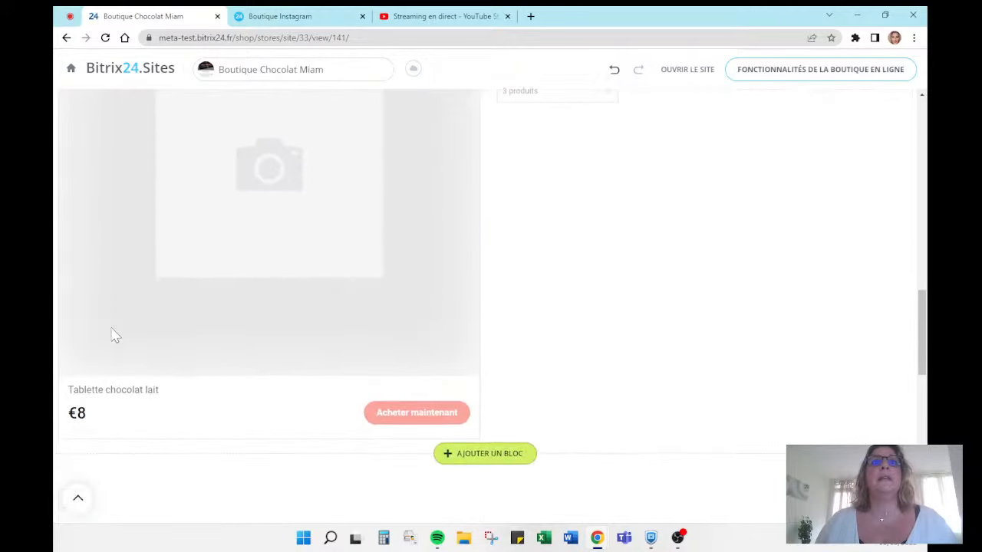
pyautogui.scroll(-2, 114, 333)
pyautogui.moveTo(346, 345)
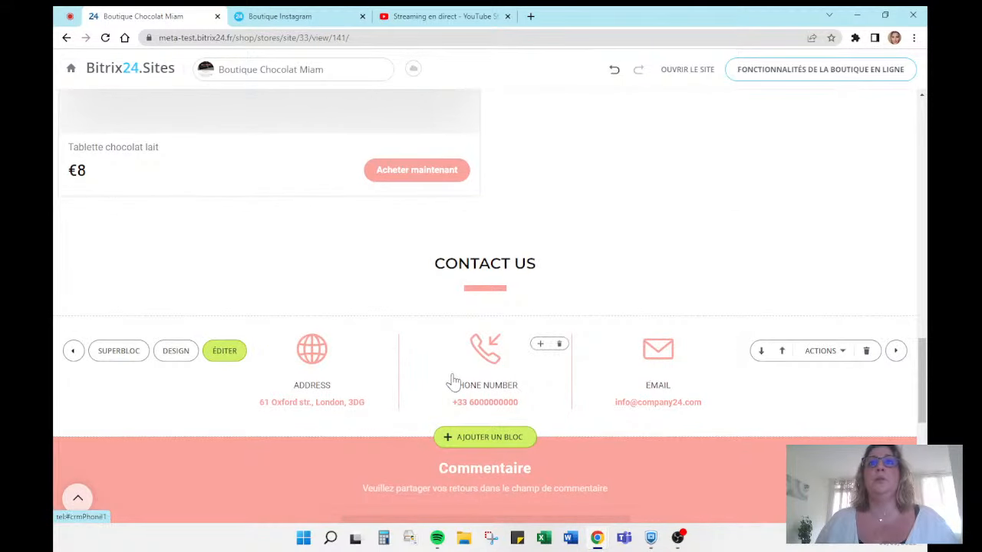
pyautogui.scroll(-2, 406, 381)
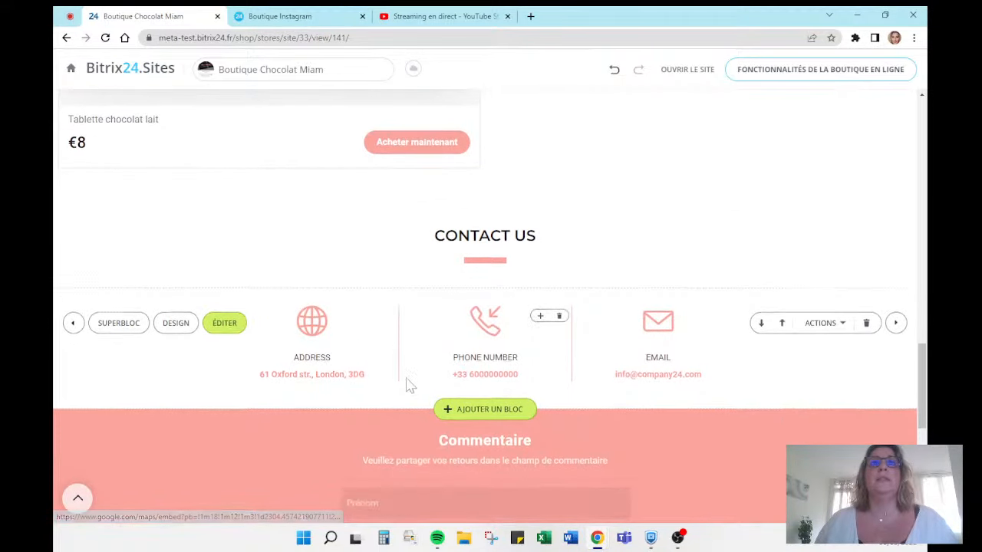
pyautogui.scroll(-1, 406, 377)
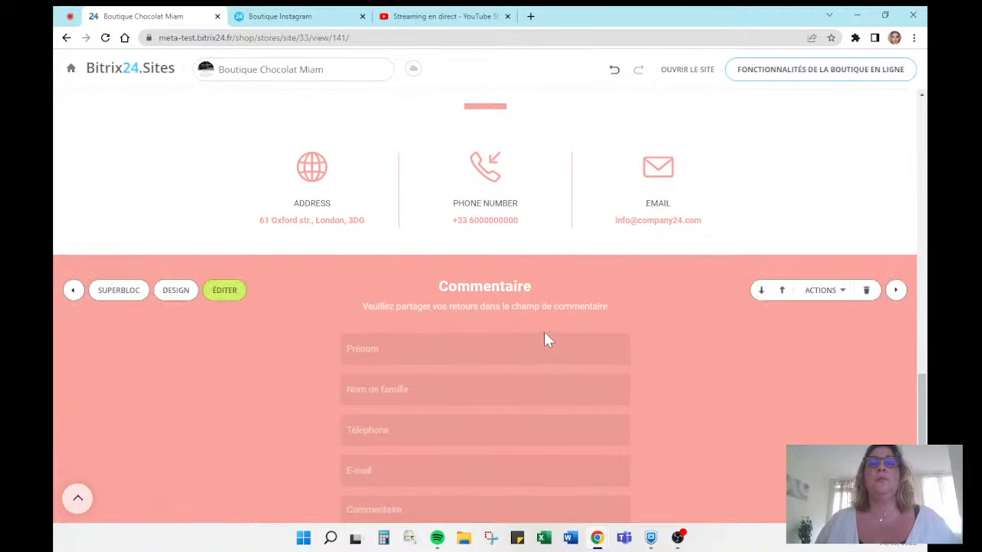
# Examine the comment form's fields and the social links and copyright footer below it
pyautogui.scroll(-2, 572, 284)
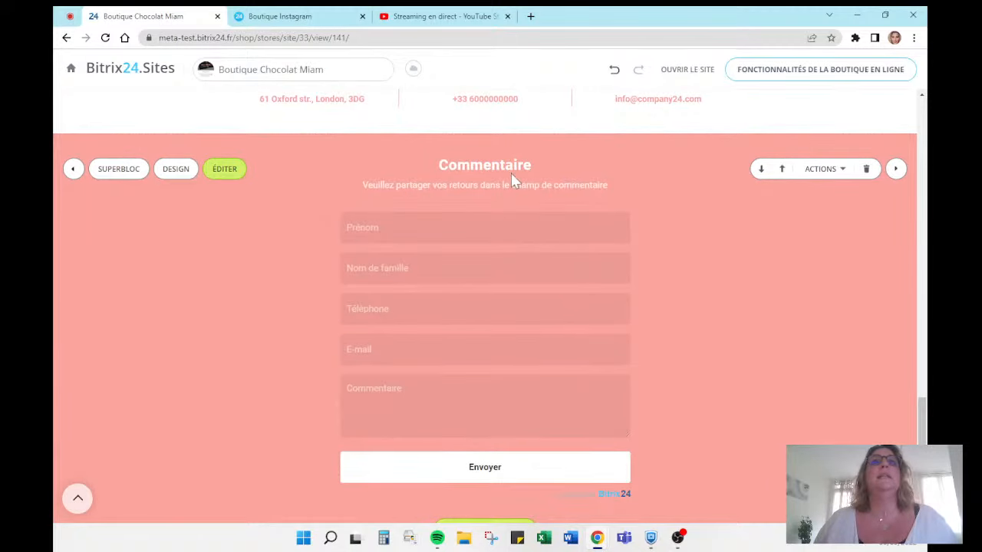
pyautogui.scroll(-2, 527, 207)
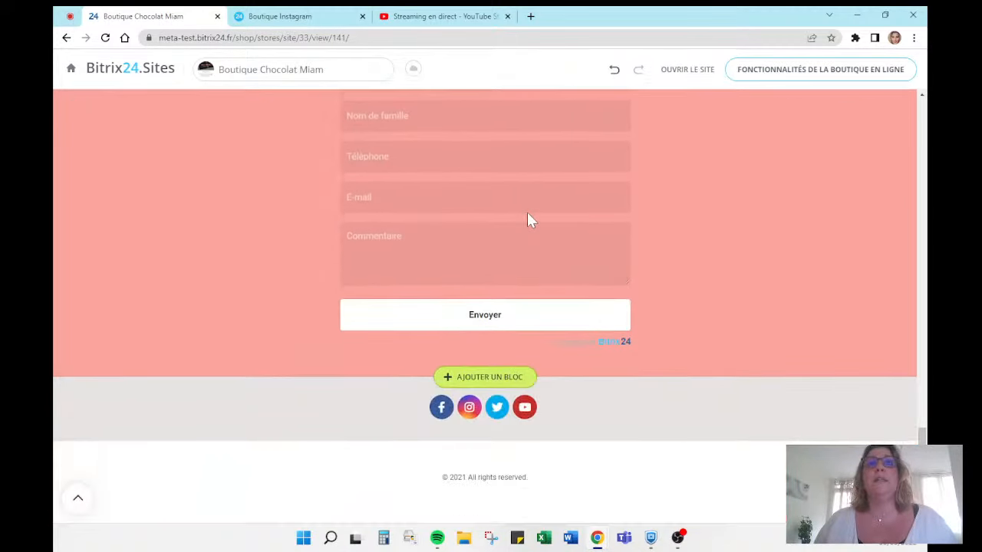
pyautogui.scroll(2, 527, 211)
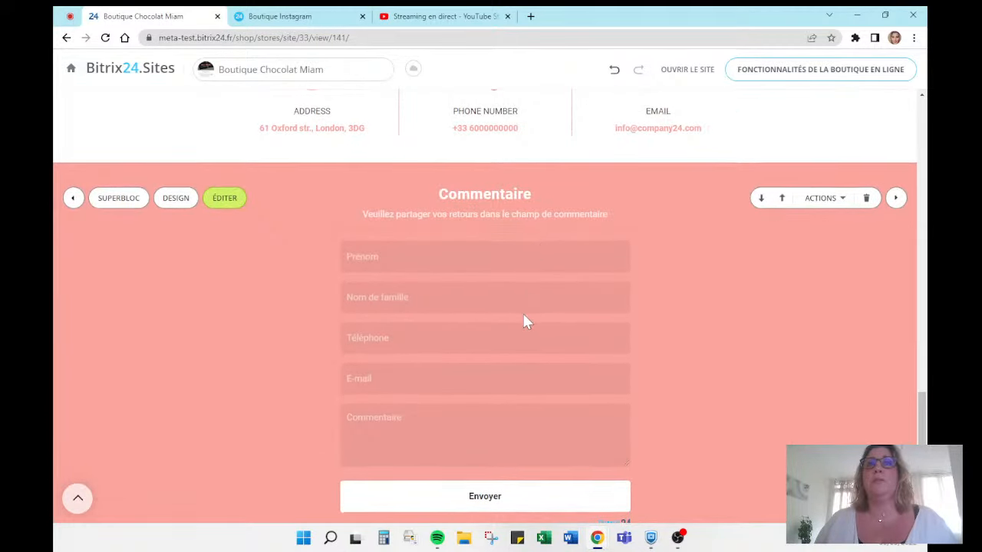
pyautogui.scroll(-3, 524, 319)
pyautogui.scroll(10, 524, 320)
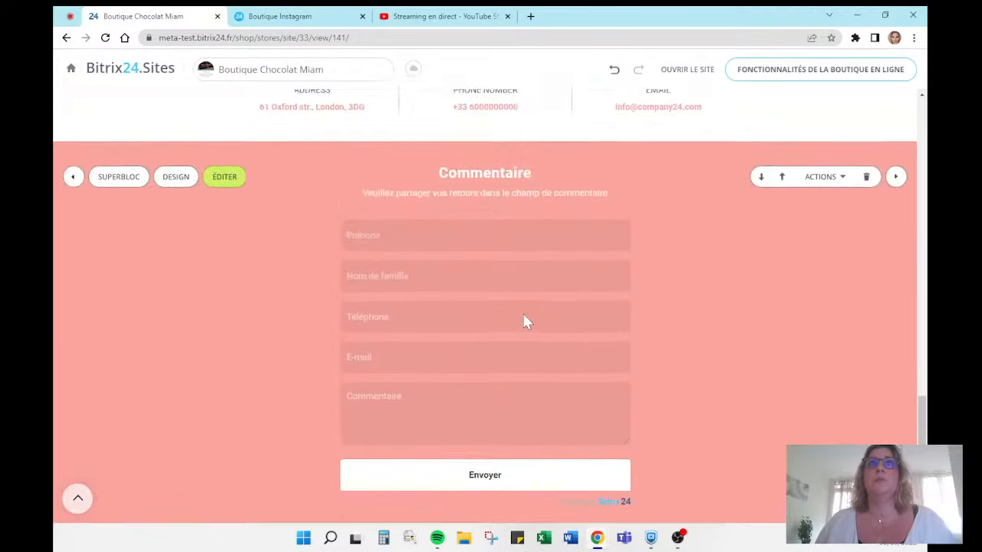
pyautogui.scroll(8, 524, 320)
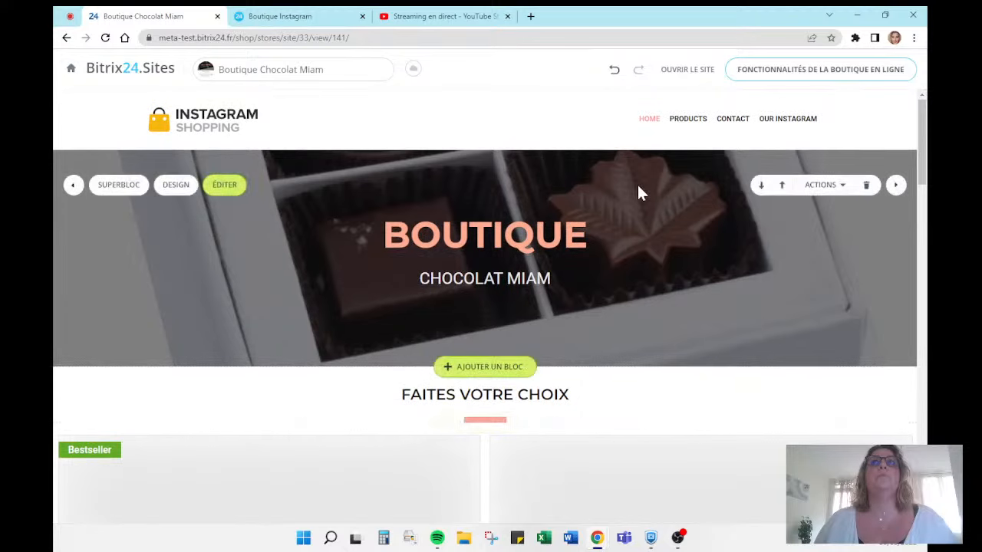
# Rename the Products item in the store page's header menu to Produits and save it
pyautogui.click(688, 121)
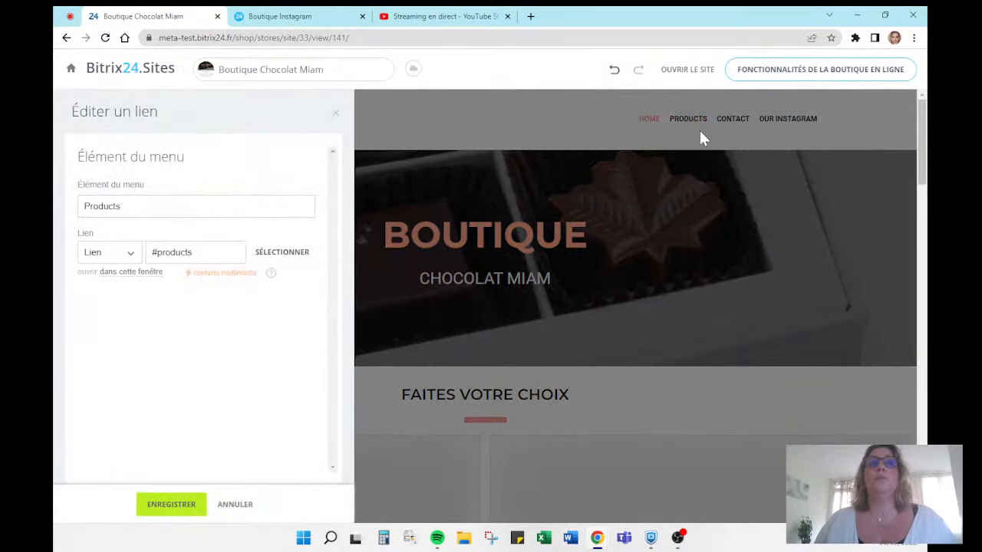
pyautogui.click(335, 116)
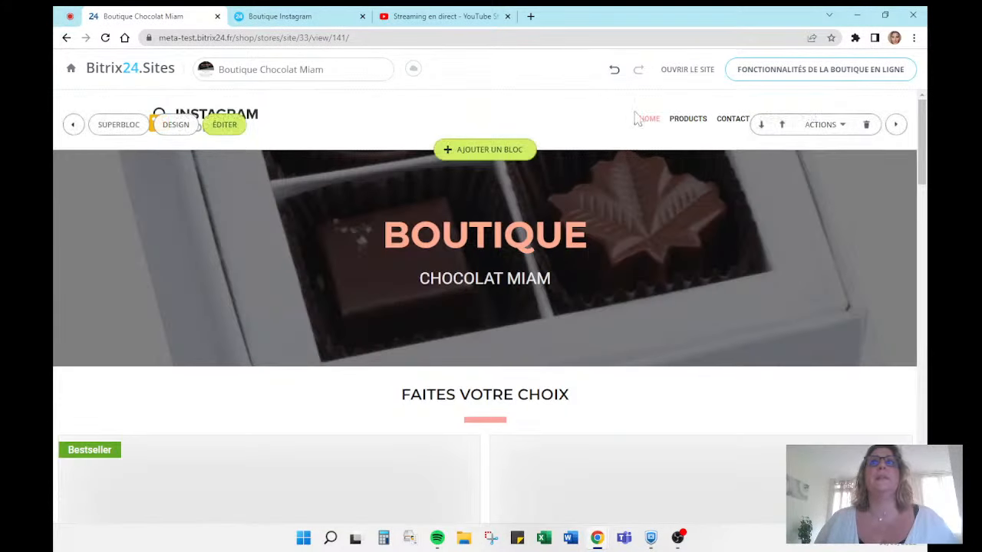
pyautogui.click(685, 121)
pyautogui.click(169, 207)
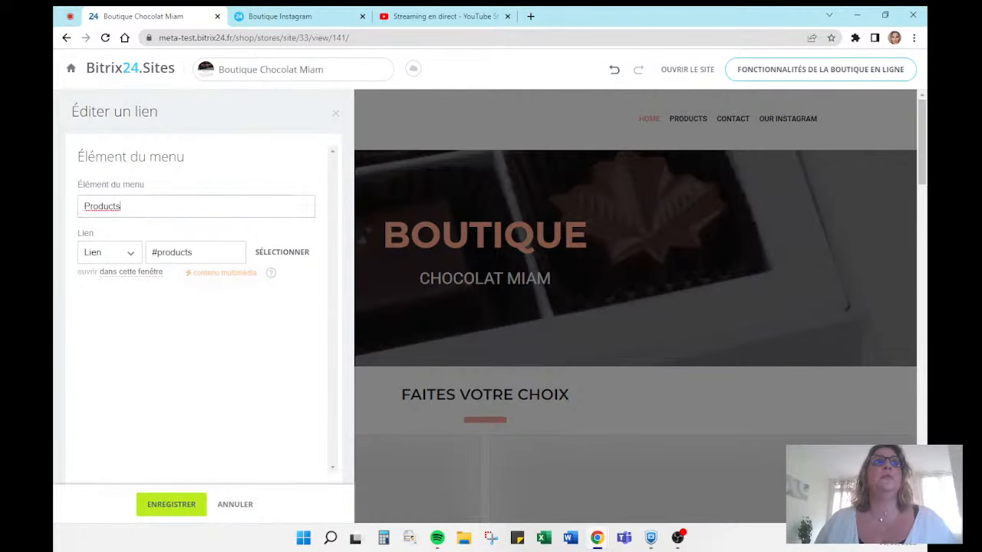
pyautogui.hotkey('ctrl', 'a')
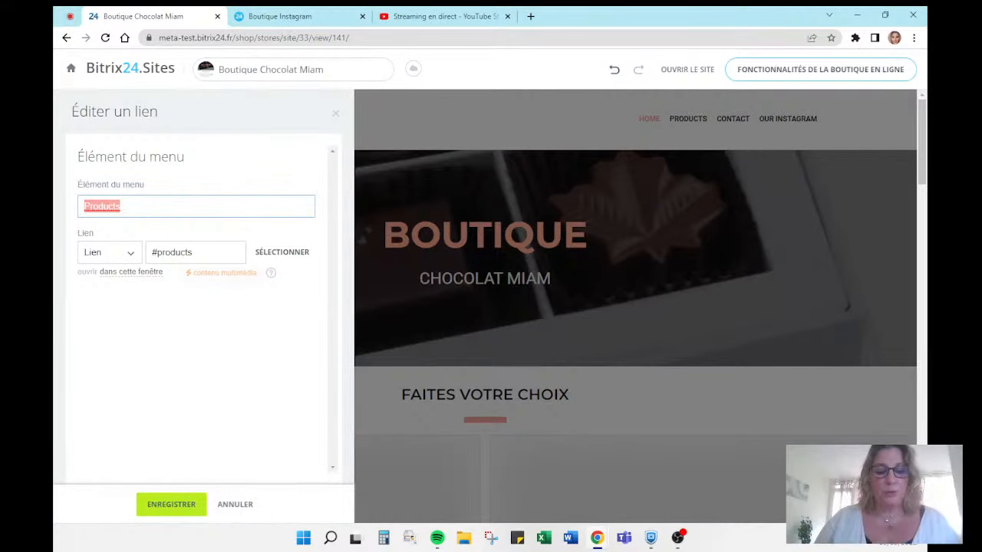
pyautogui.write('Pr')
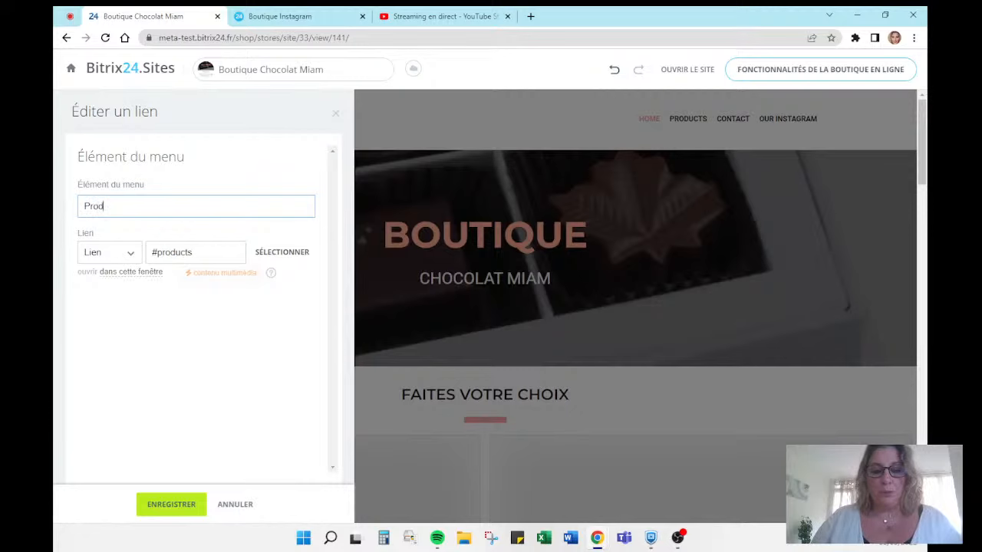
pyautogui.click(147, 503)
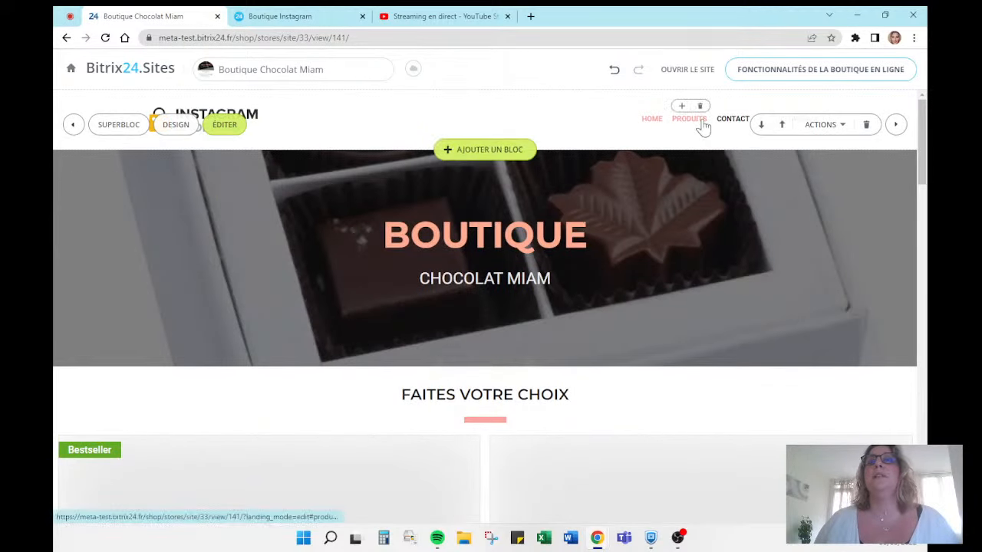
# Rename the Home item in the header menu to Accueil and save it
pyautogui.click(653, 120)
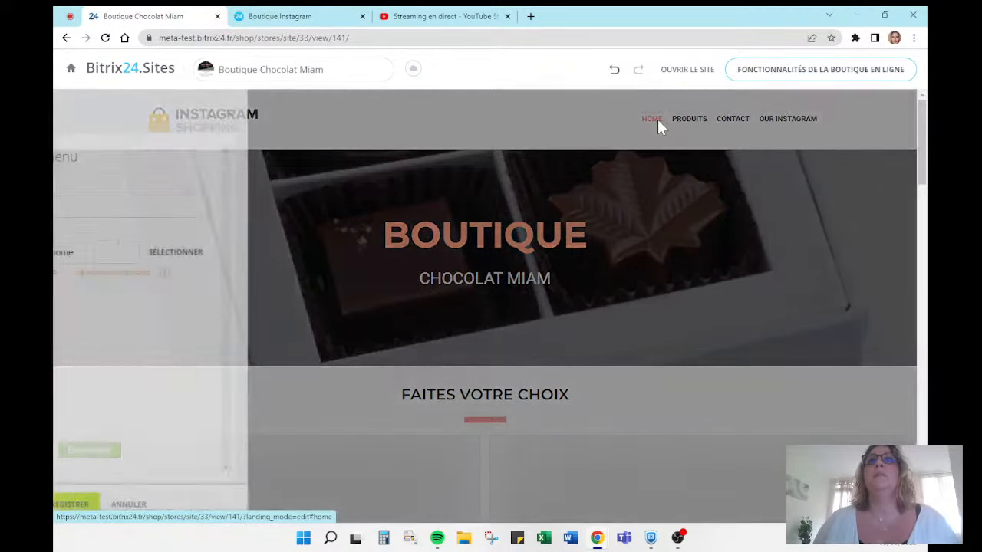
pyautogui.moveTo(110, 205); pyautogui.dragTo(82, 207)
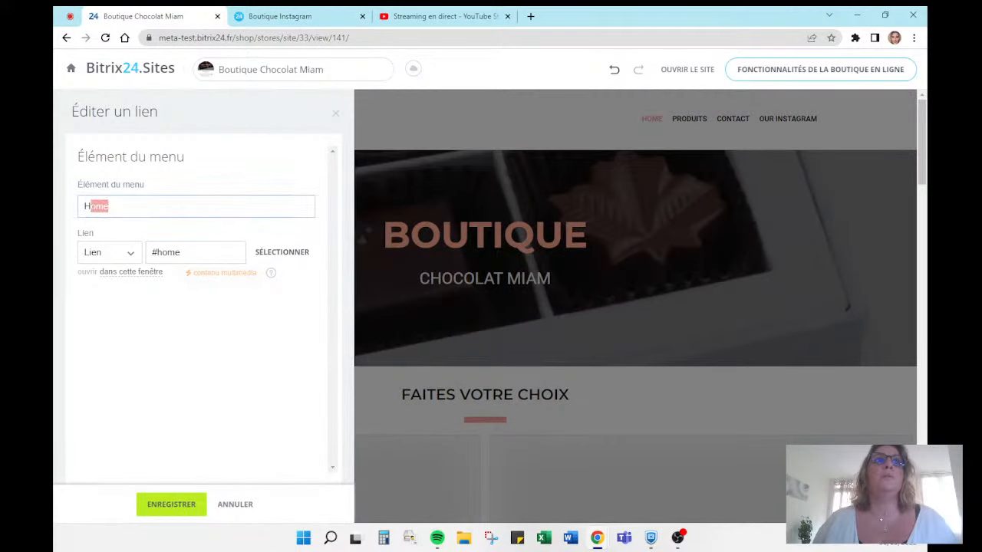
pyautogui.write('Acc')
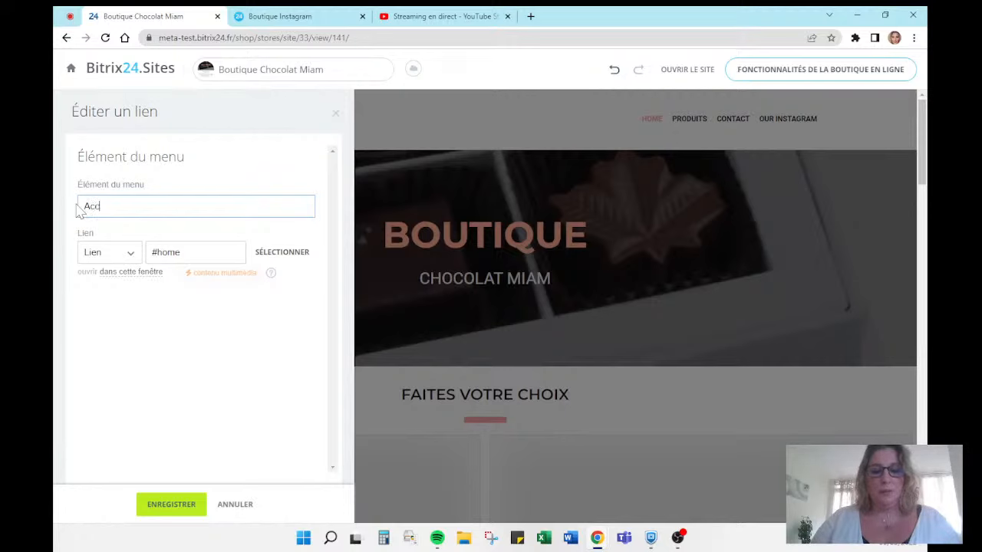
pyautogui.write('ueil')
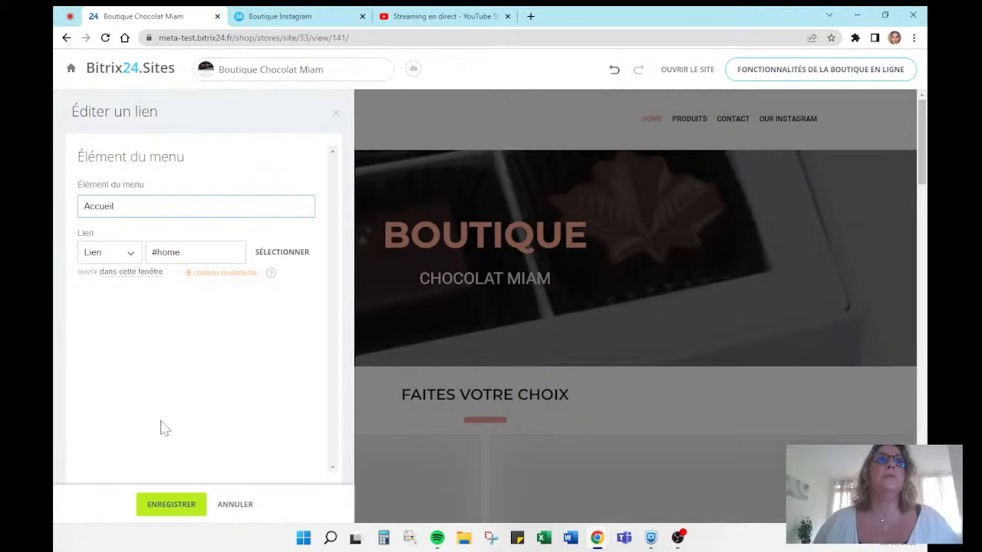
pyautogui.click(172, 506)
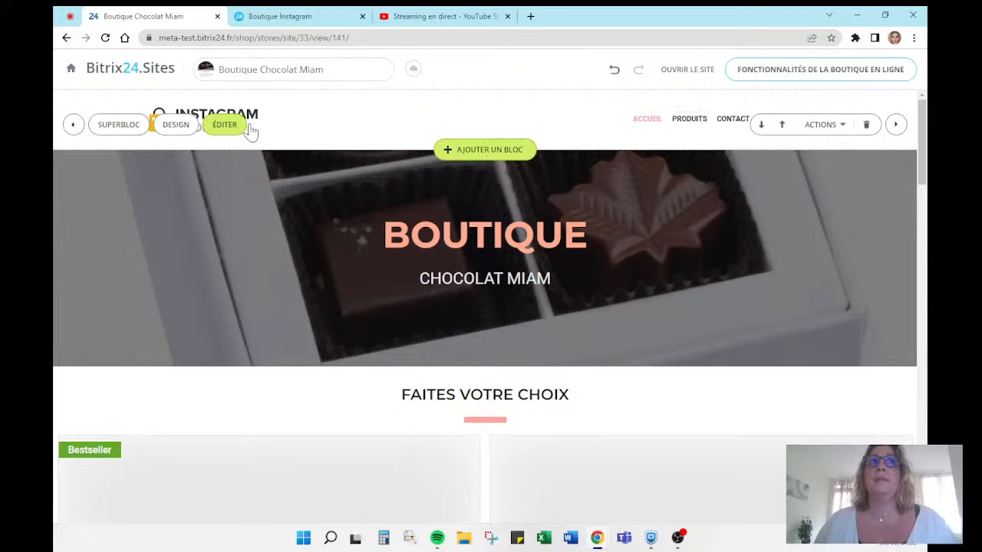
# Review the header menu block's logo, menu items and anchor settings, and its background and menu design options
pyautogui.click(225, 125)
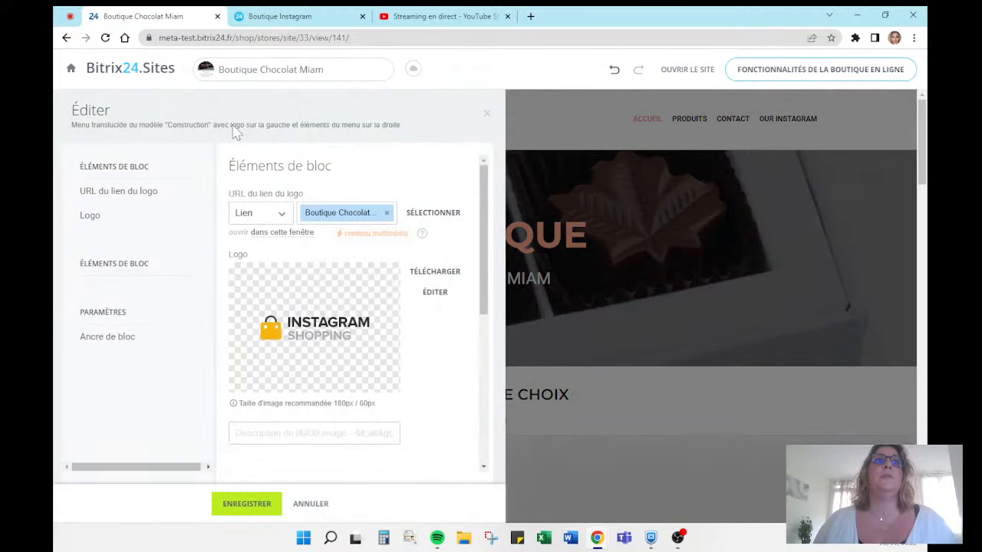
pyautogui.scroll(-3, 353, 306)
pyautogui.scroll(-3, 230, 253)
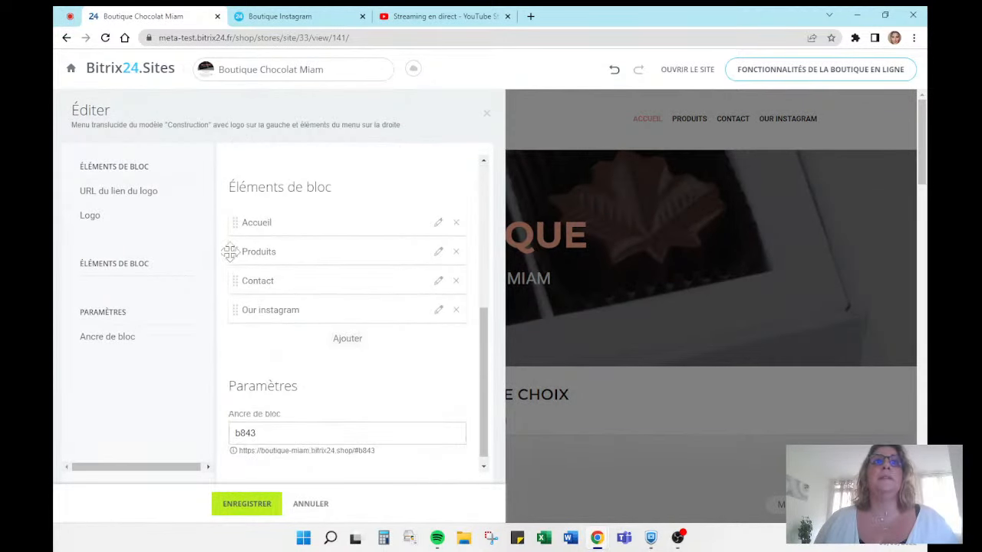
pyautogui.click(484, 116)
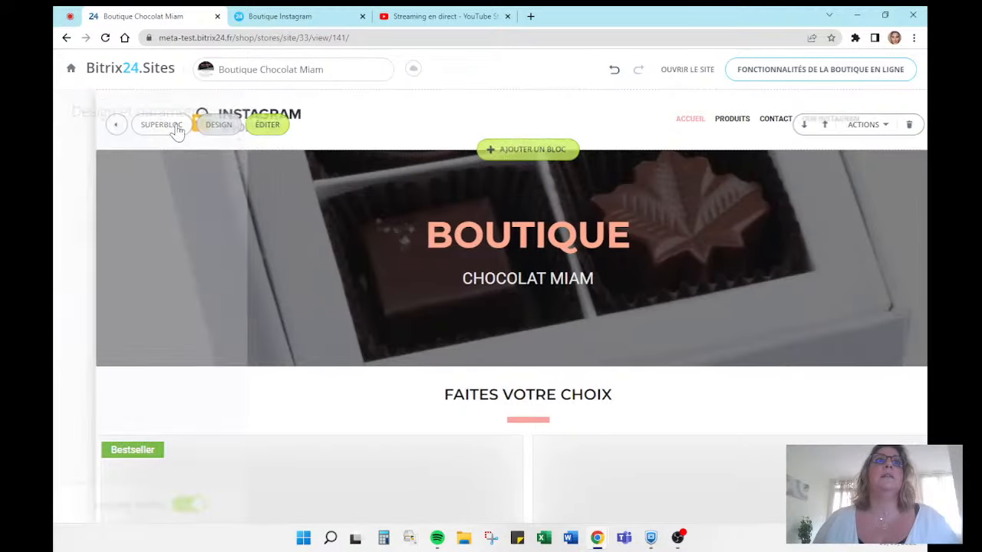
pyautogui.click(176, 125)
pyautogui.scroll(-1, 178, 251)
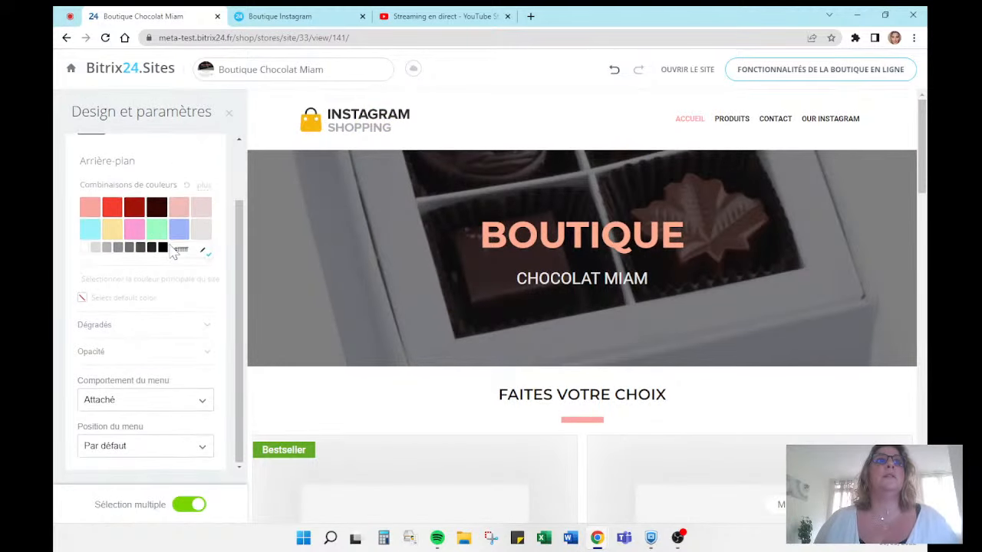
pyautogui.click(229, 115)
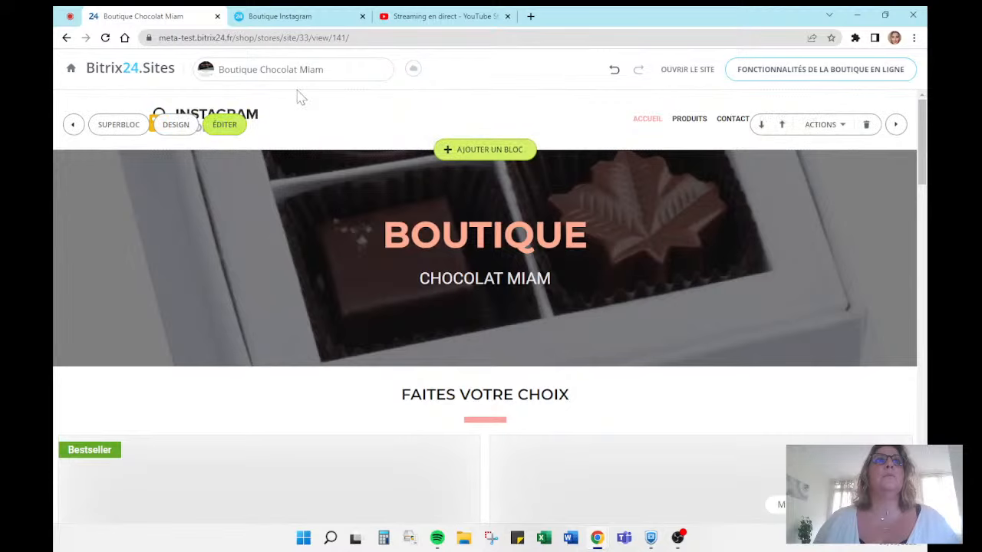